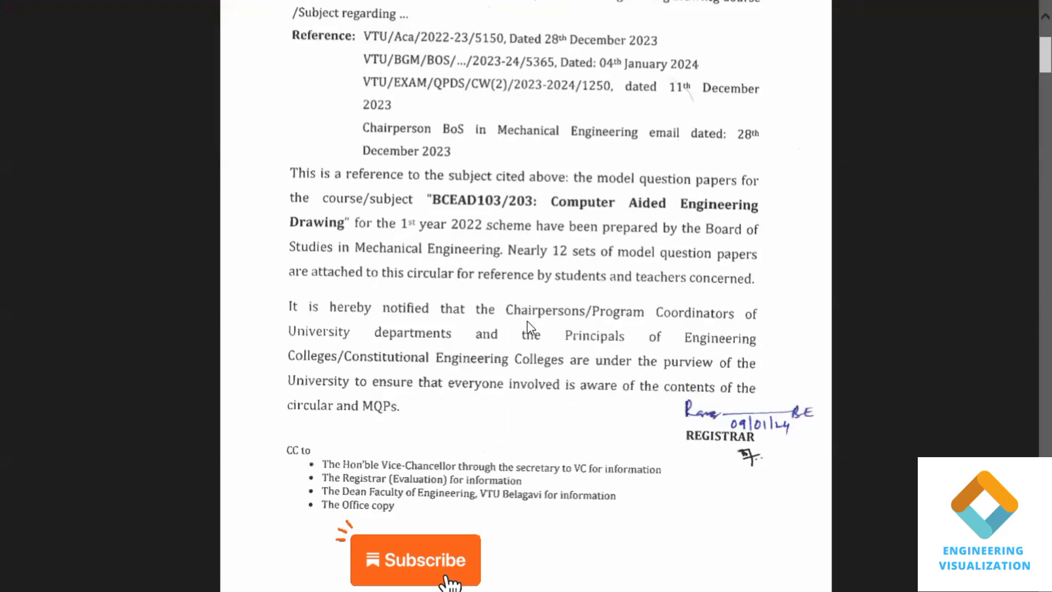
Switch from the model question paper to Solid Edge and draw a continuous horizontal reference line across the width of the sheet.
scroll(527, 320, down, 10)
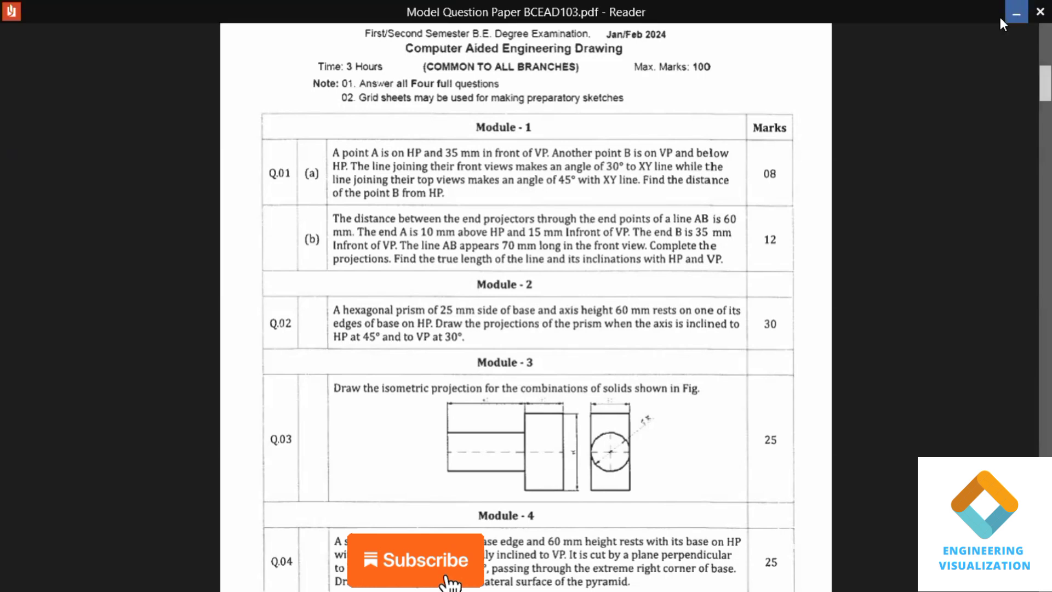
click(1001, 18)
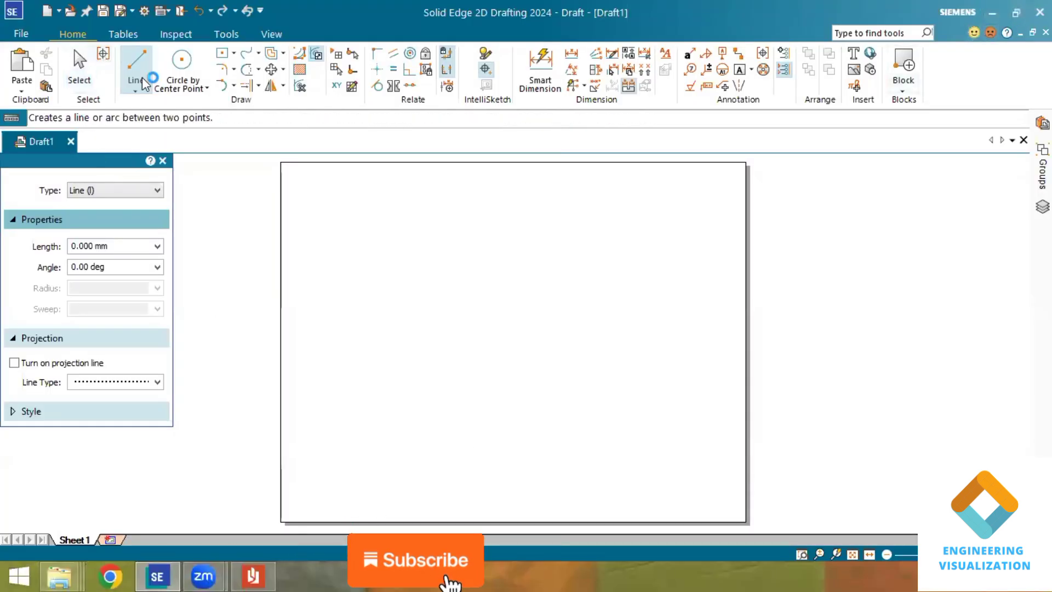
click(137, 91)
click(143, 101)
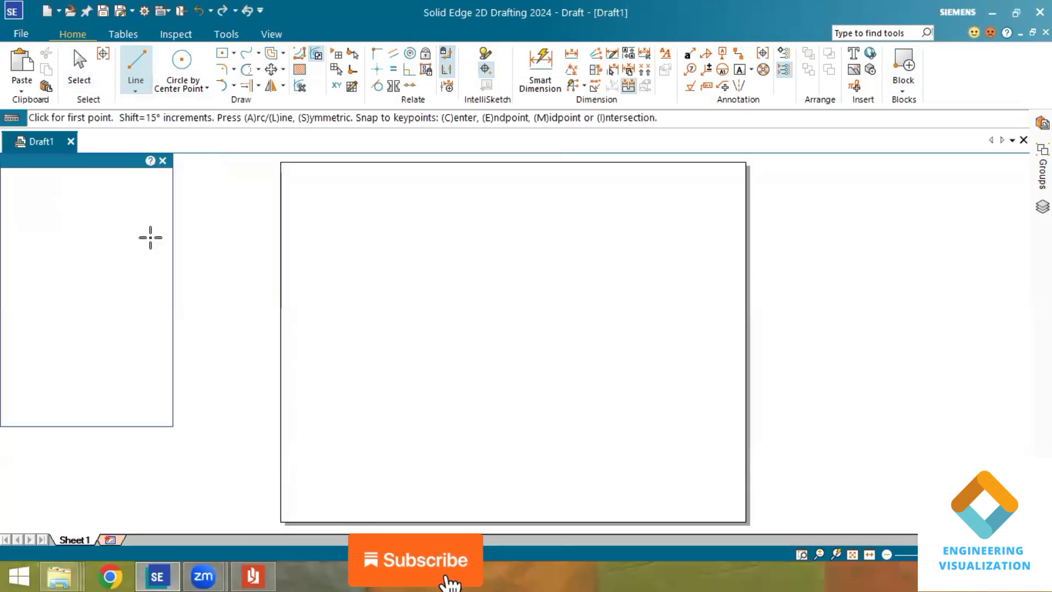
click(158, 383)
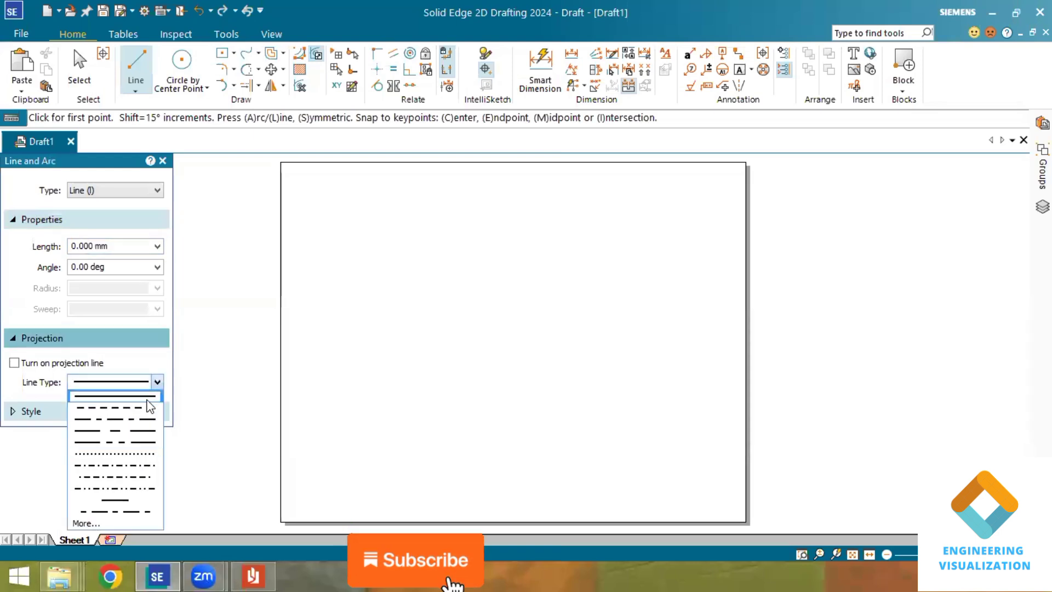
click(150, 400)
click(289, 329)
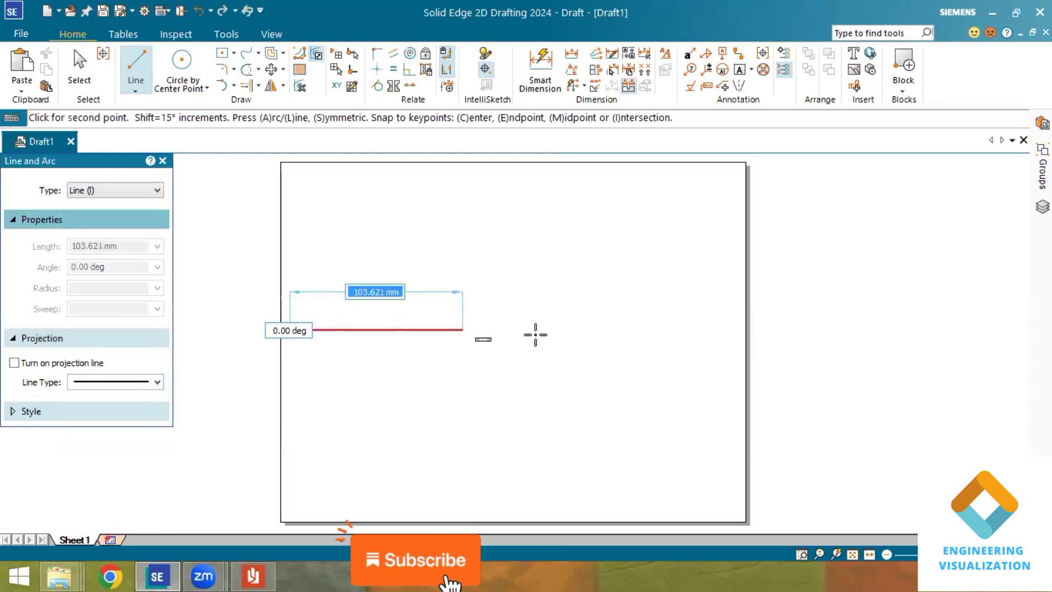
click(737, 330)
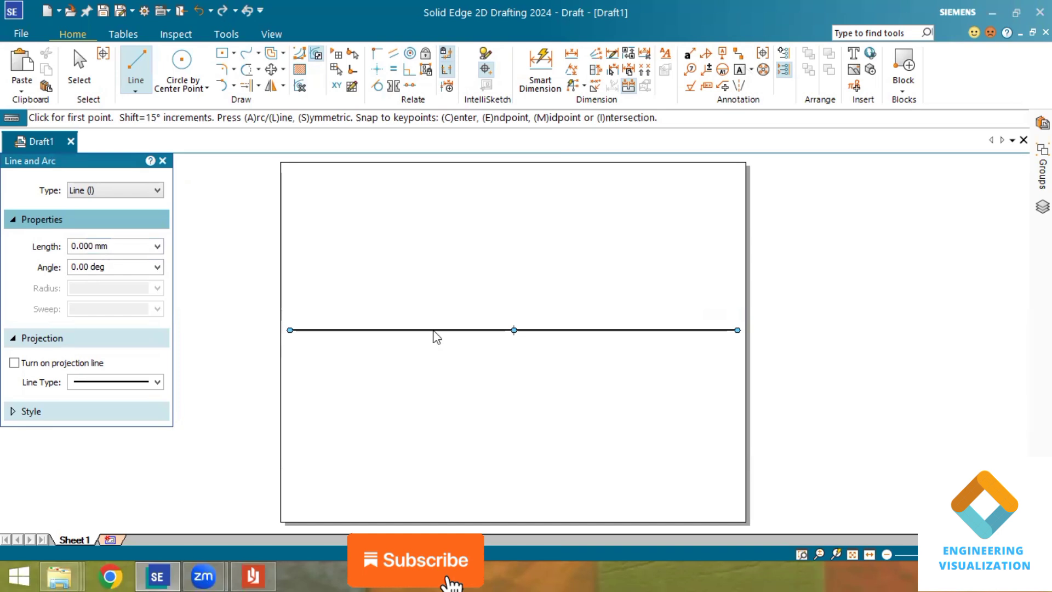
Label the ends of the reference line x and y below the line, with text size 5.
key(t)
click(289, 336)
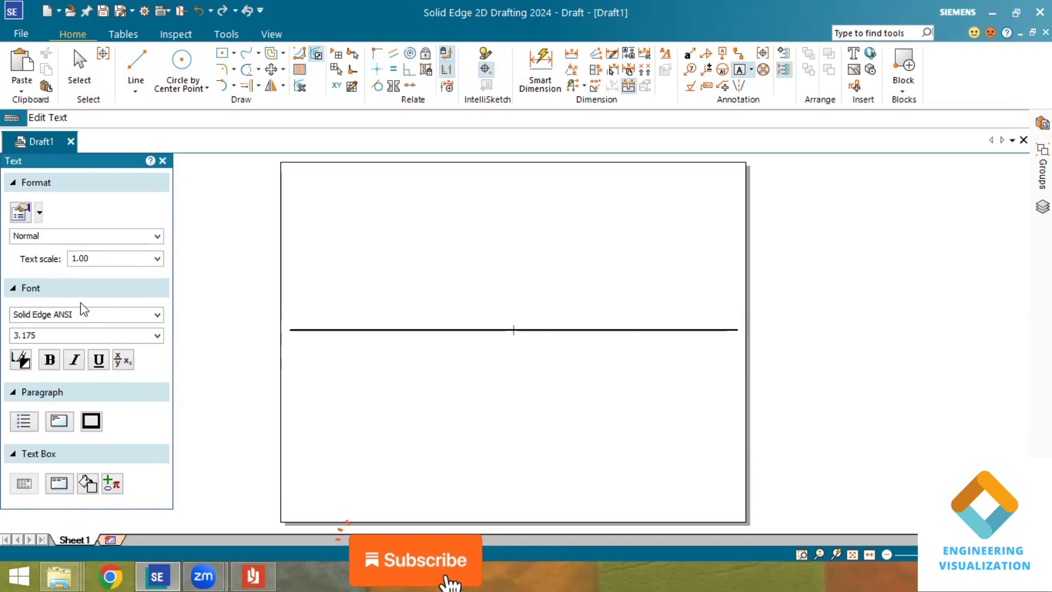
click(44, 336)
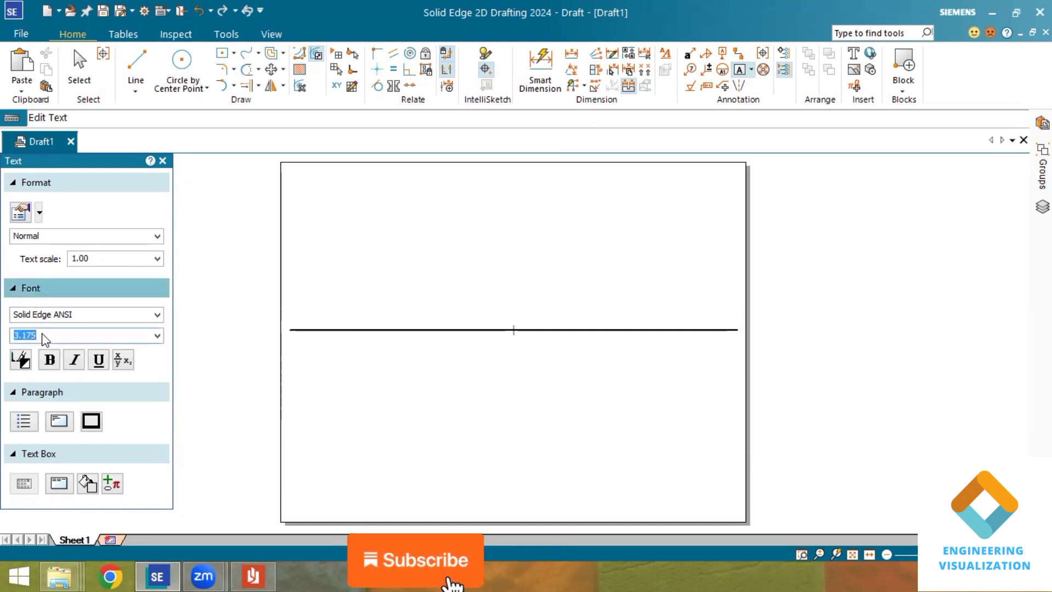
text(5)
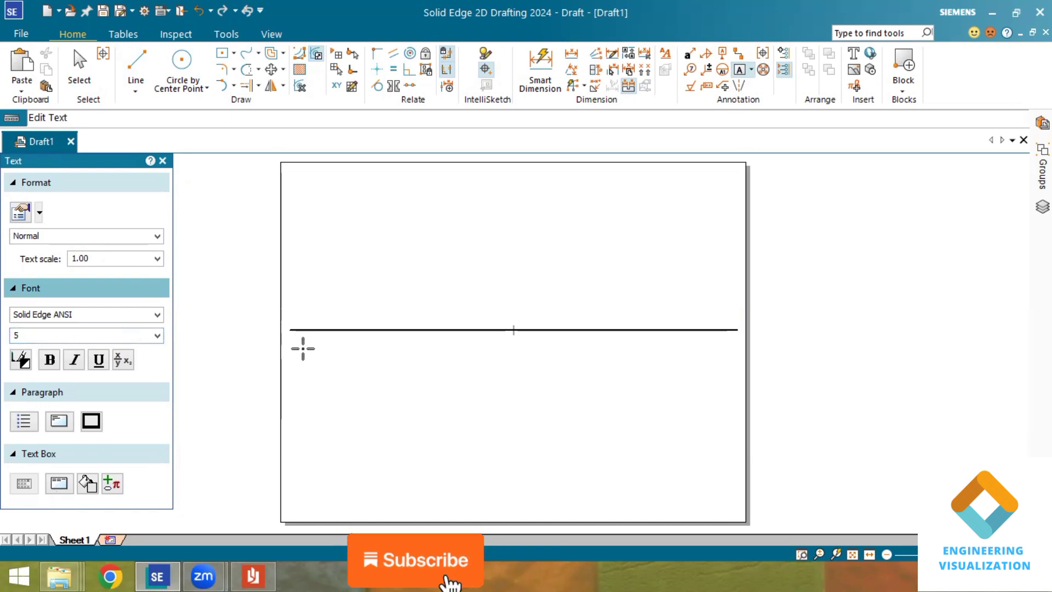
text(x)
Place a point with 2.00 mm line width on the reference line, a short distance in from the x end.
click(136, 89)
click(153, 121)
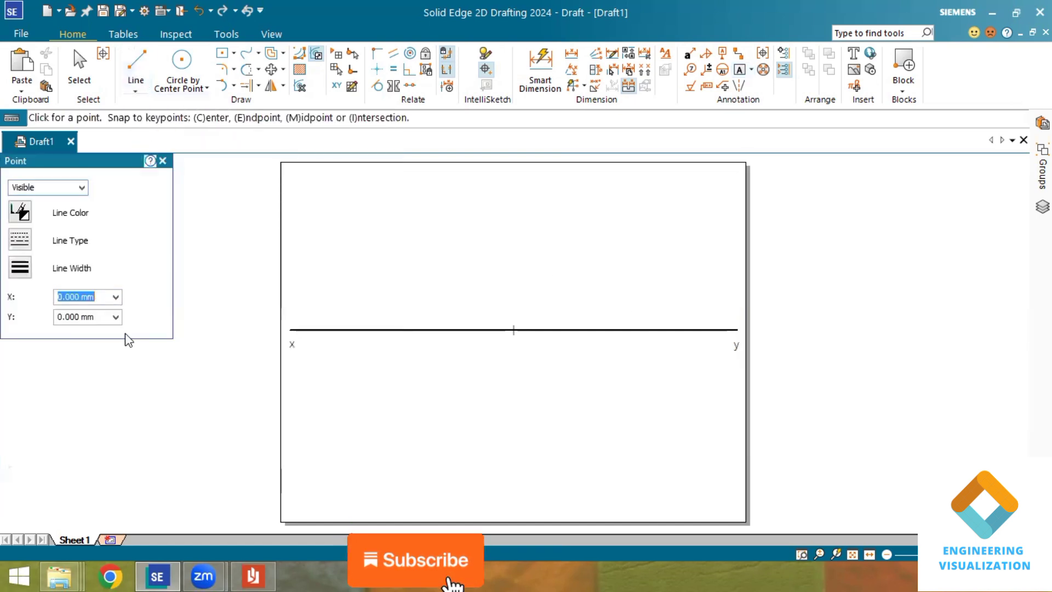
click(70, 267)
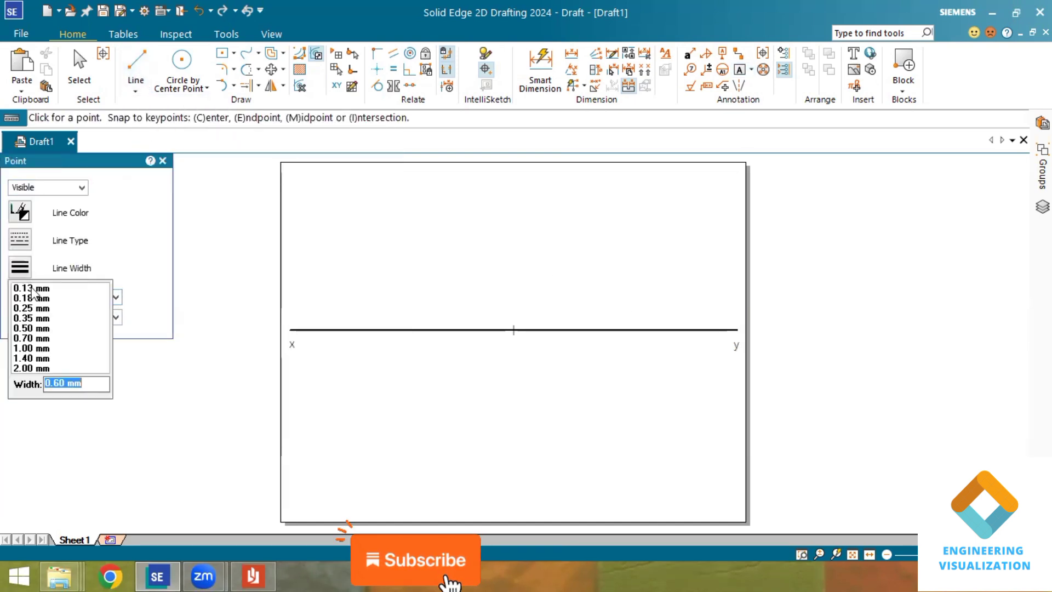
click(356, 330)
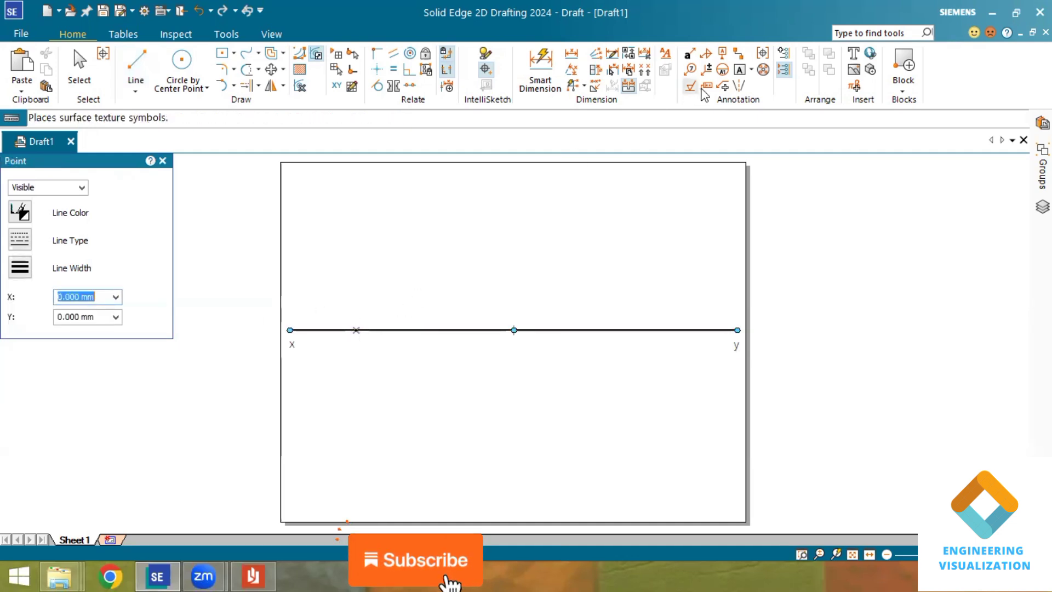
Label the point on the reference line a', placing the text just below the line.
click(739, 72)
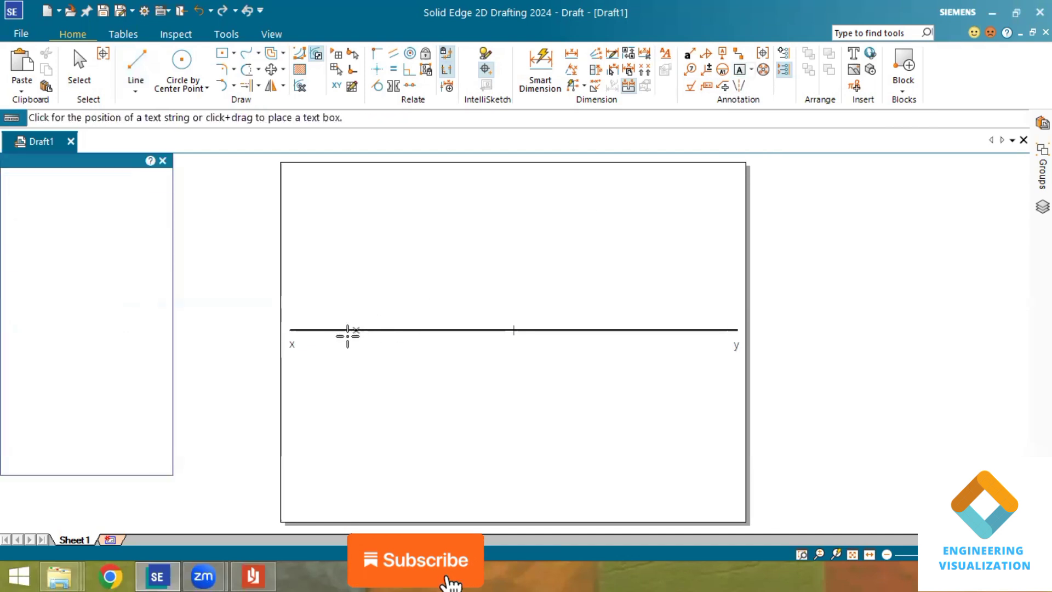
click(339, 332)
text(a)
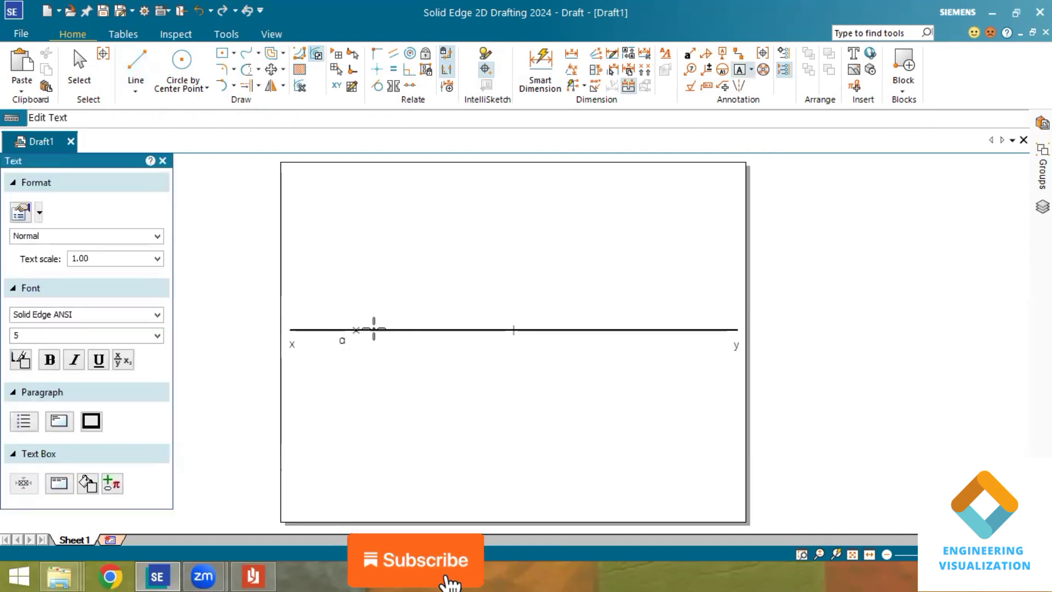
text(')
click(260, 564)
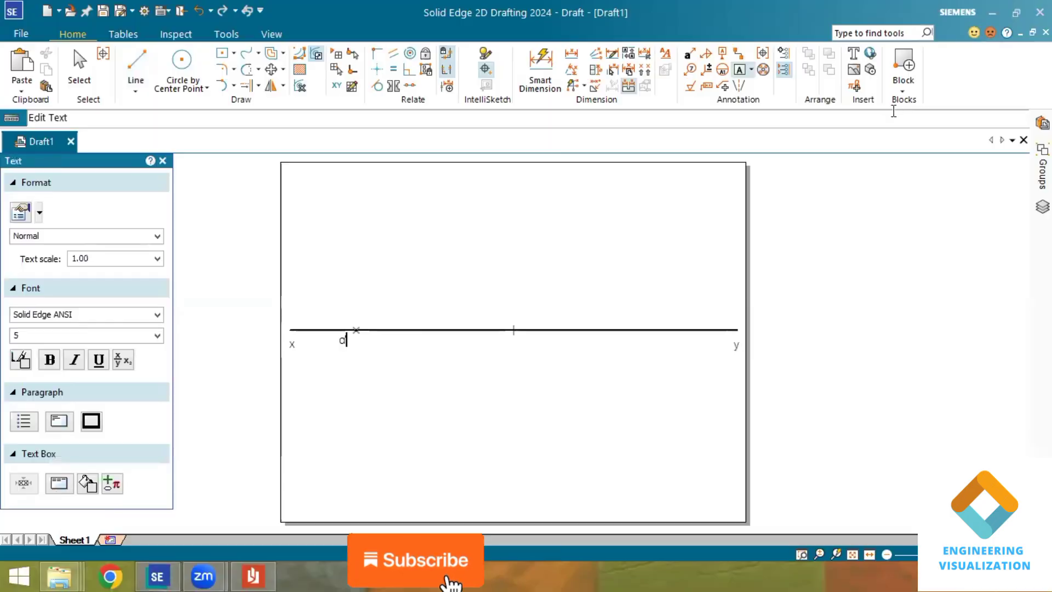
click(176, 565)
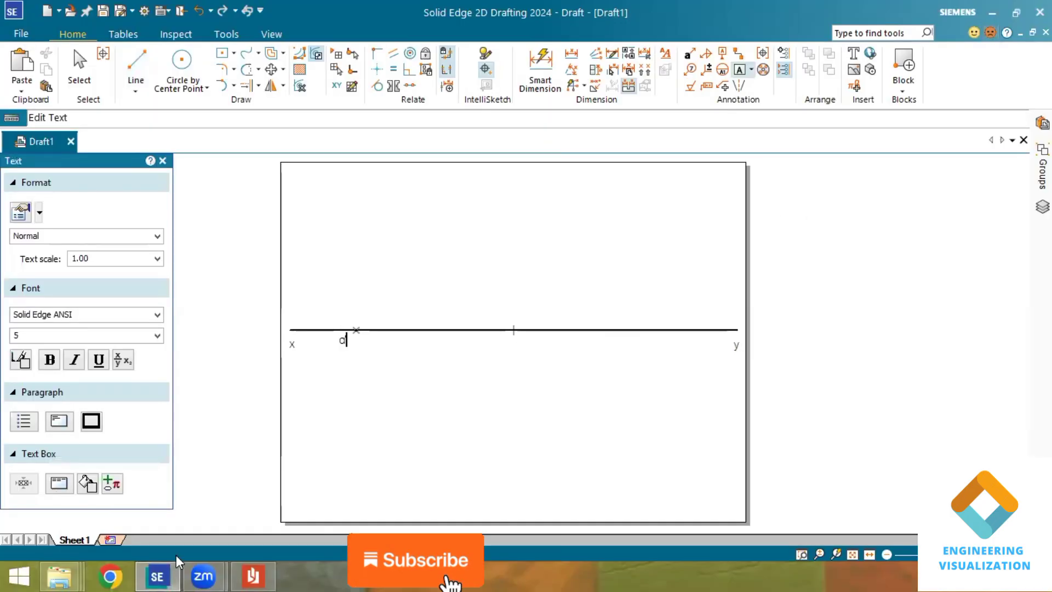
Draw a continuous vertical line 35 mm long at -90° downward from point a'.
click(136, 65)
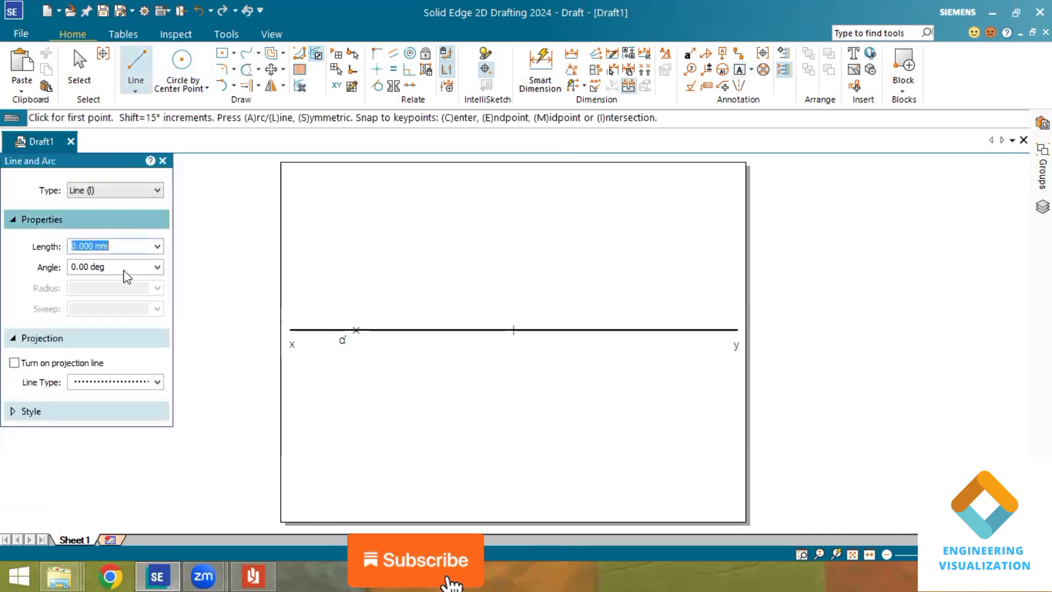
click(149, 382)
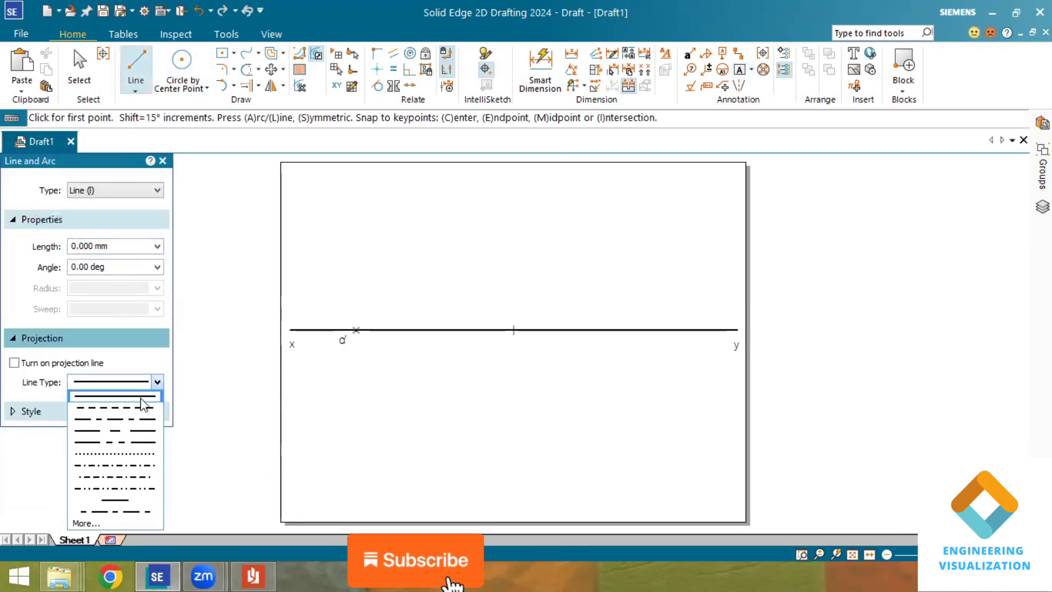
click(140, 396)
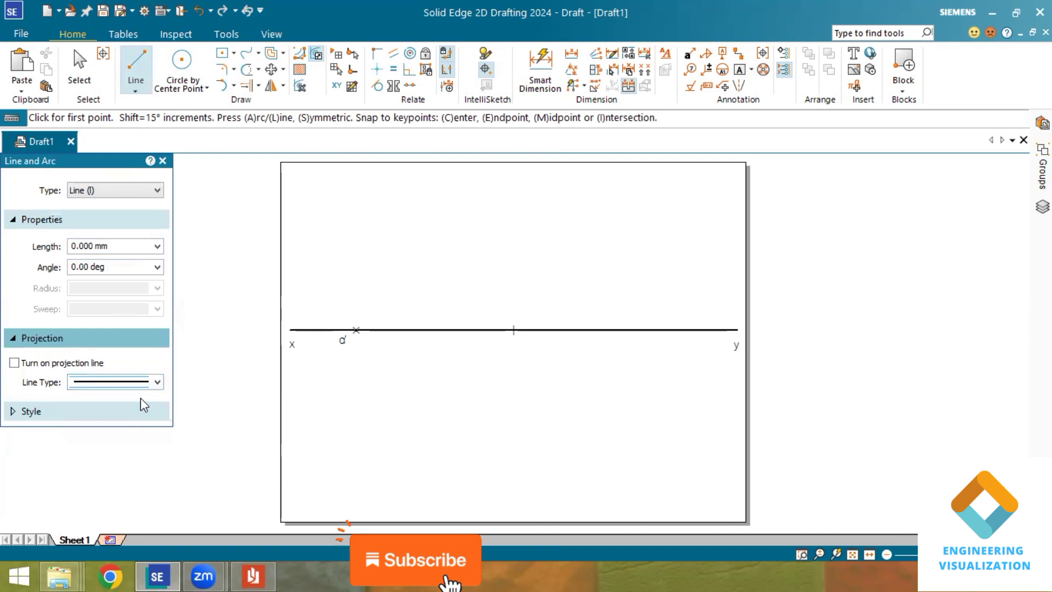
click(356, 329)
text(35)
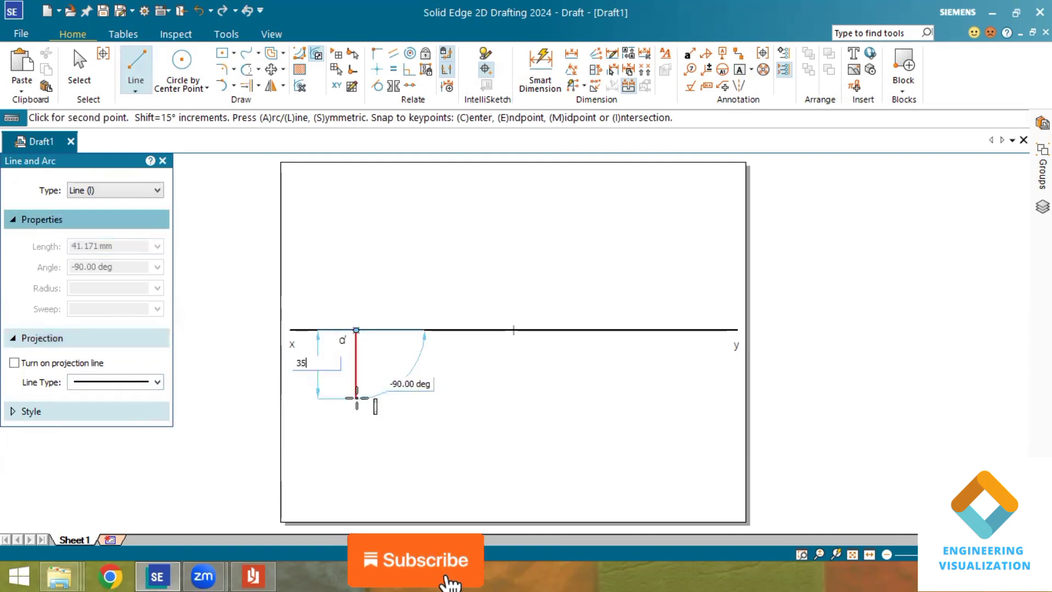
key(Tab)
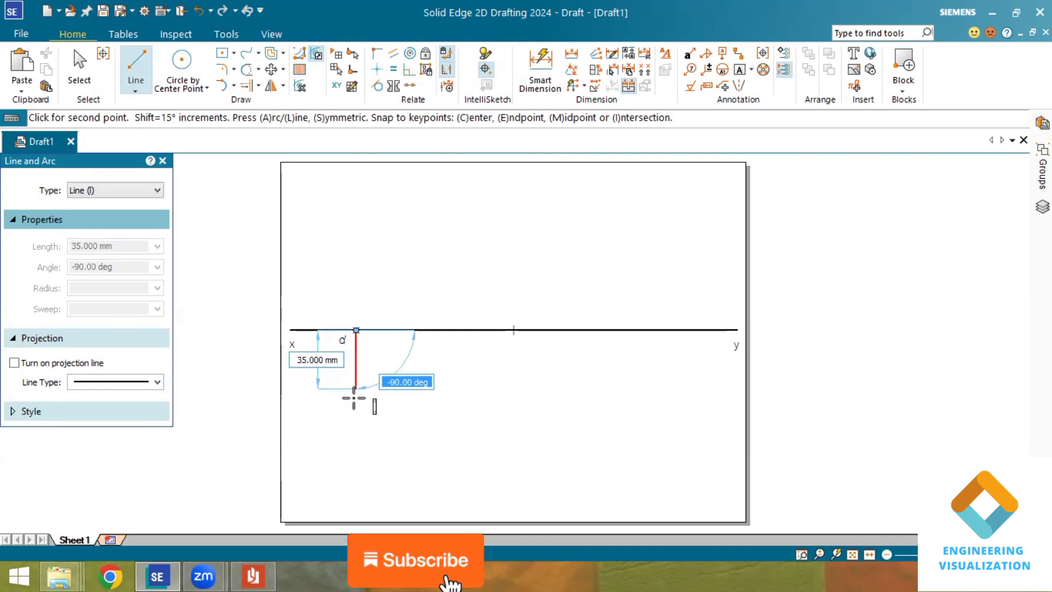
key(Return)
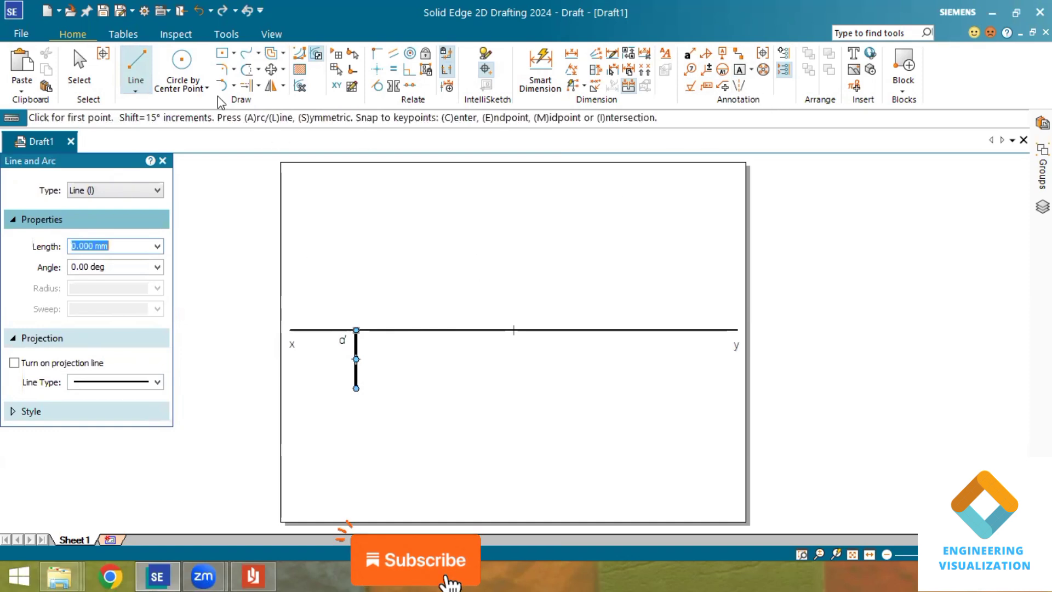
Place a point with 2.00 mm line width at the lower end of the 35 mm vertical line.
click(136, 89)
click(152, 120)
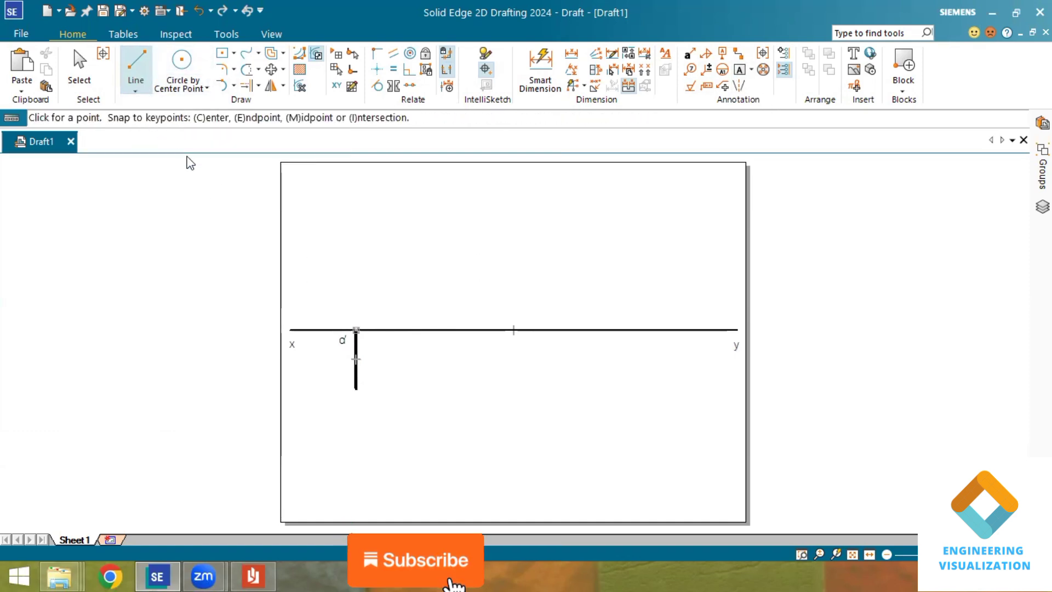
click(59, 270)
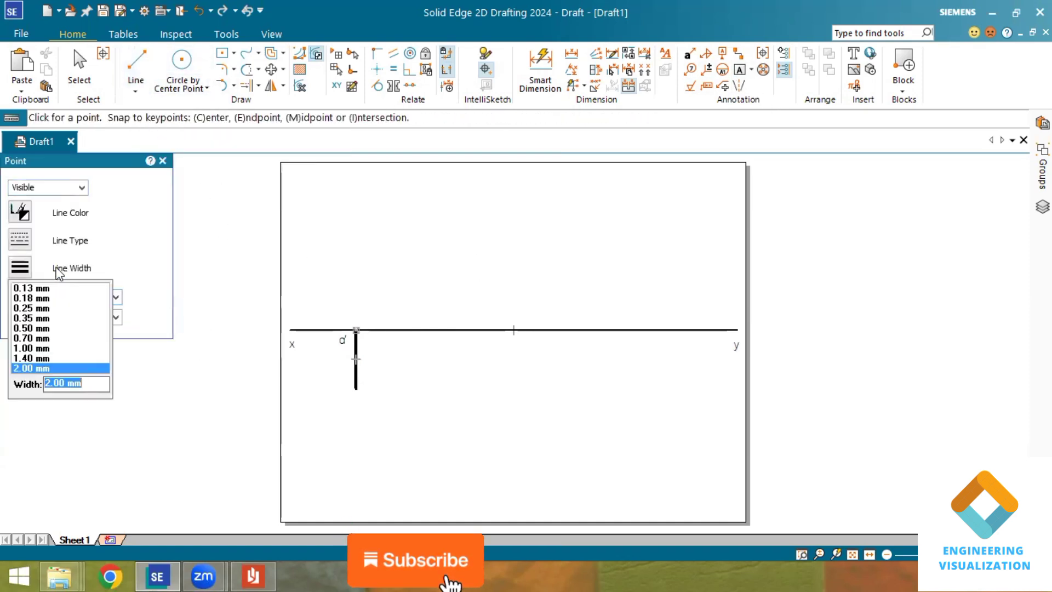
click(33, 367)
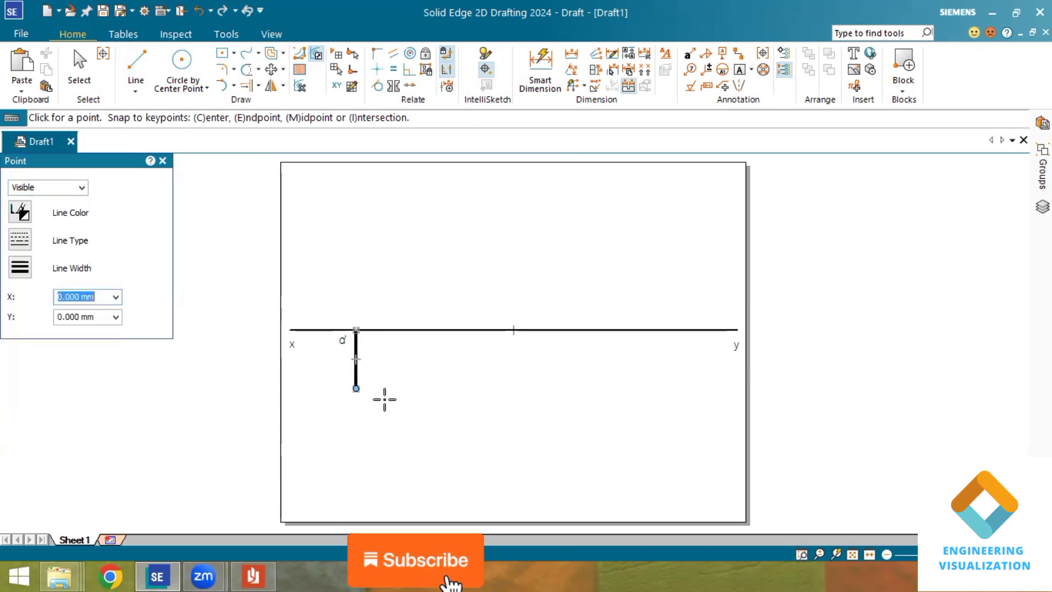
key(Escape)
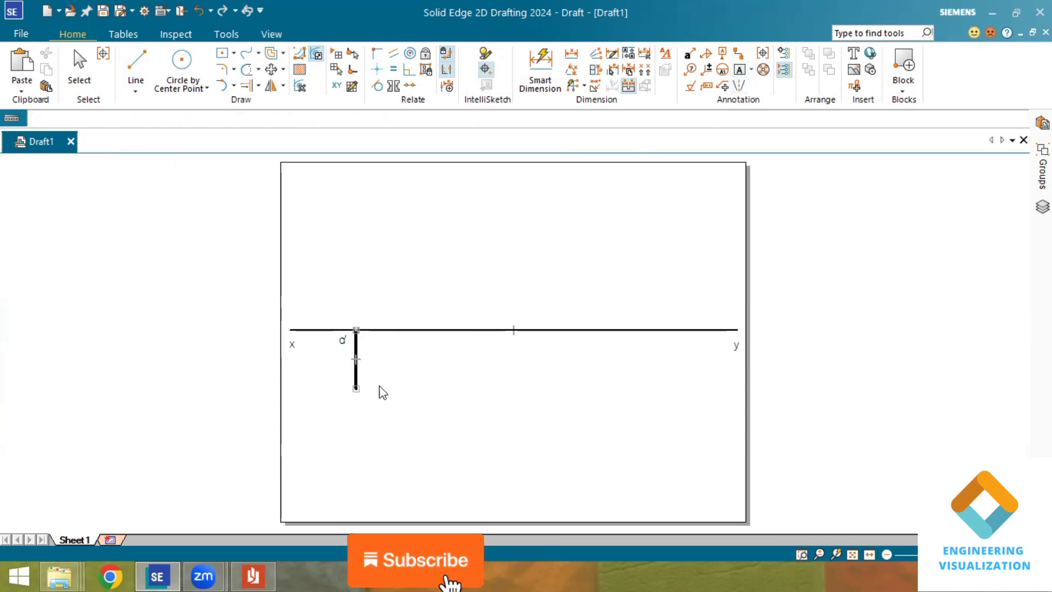
Label the point at the vertical line's lower end a, placing the text beside it.
key(t)
click(341, 386)
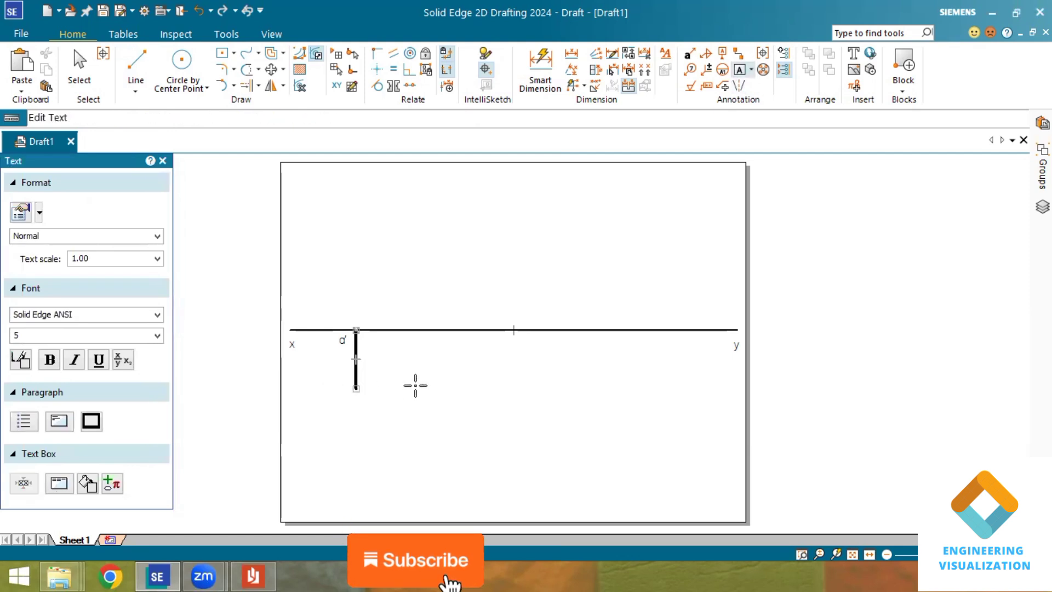
text(a)
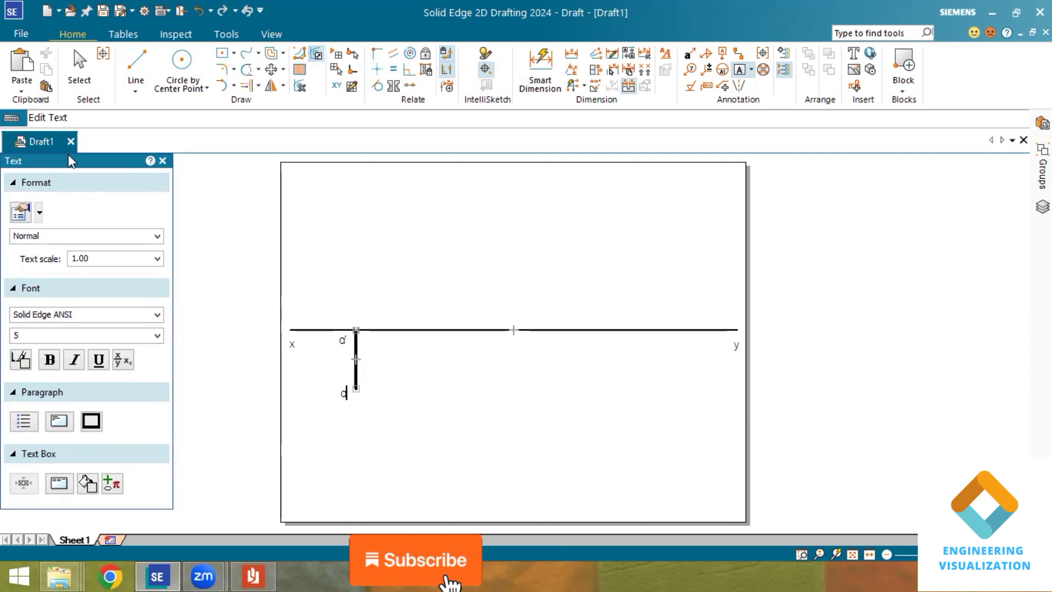
Set the line width of the vertical line between a' and a to 0.13 mm.
click(79, 66)
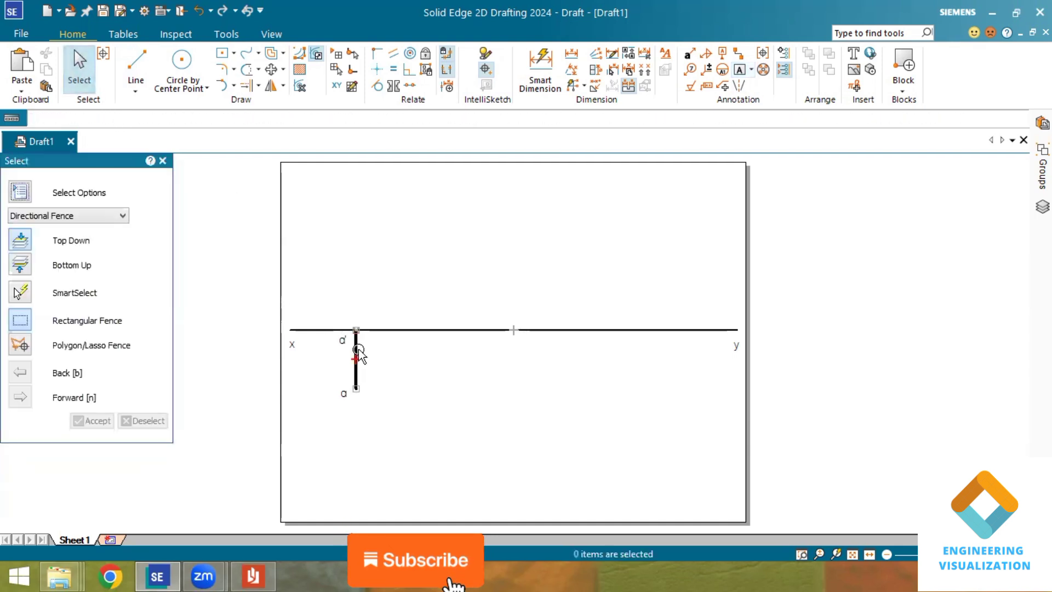
click(355, 351)
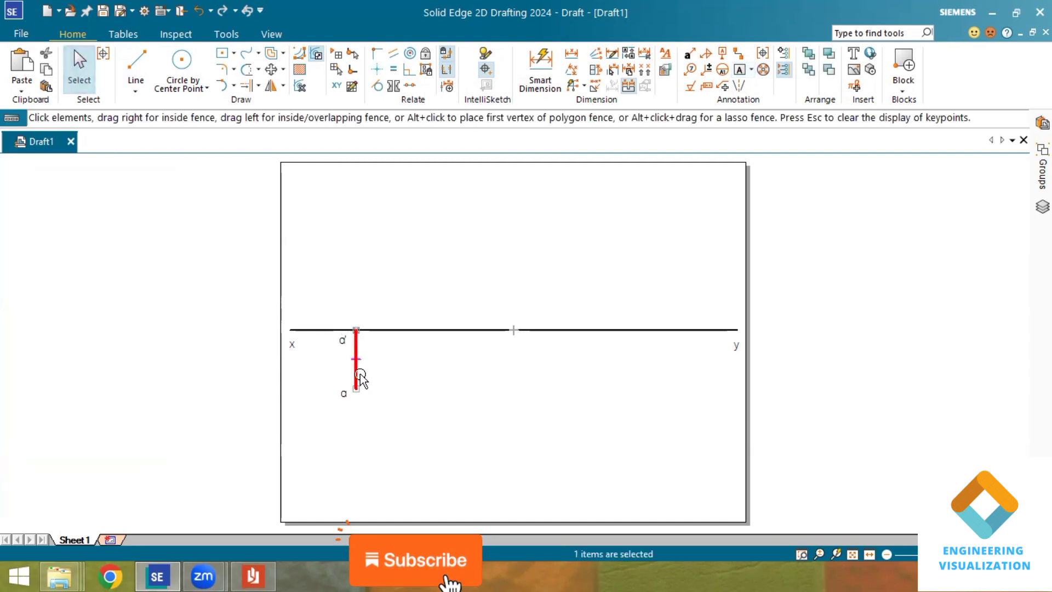
double_click(356, 375)
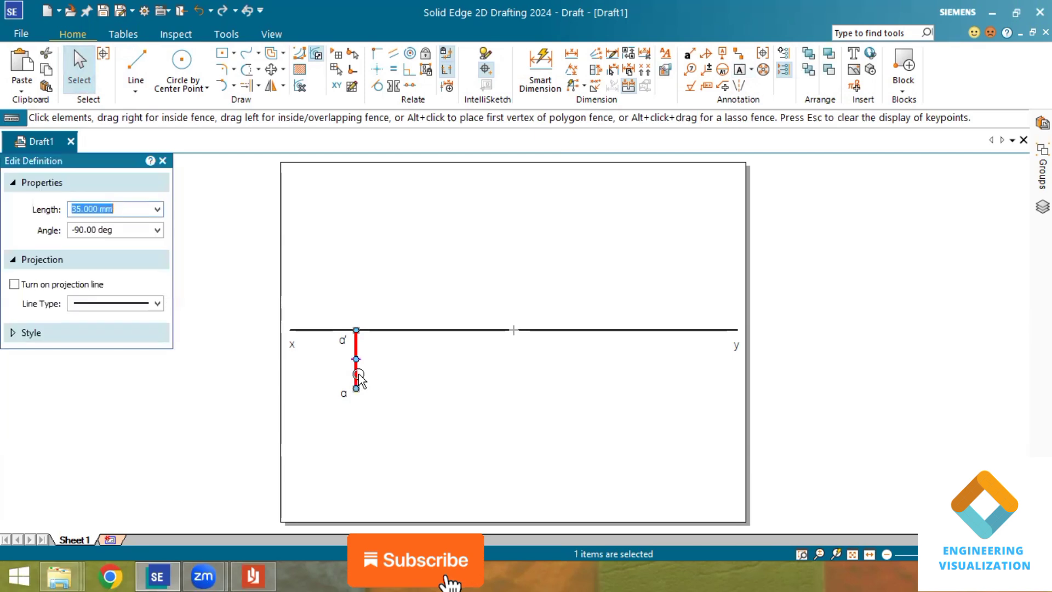
click(157, 304)
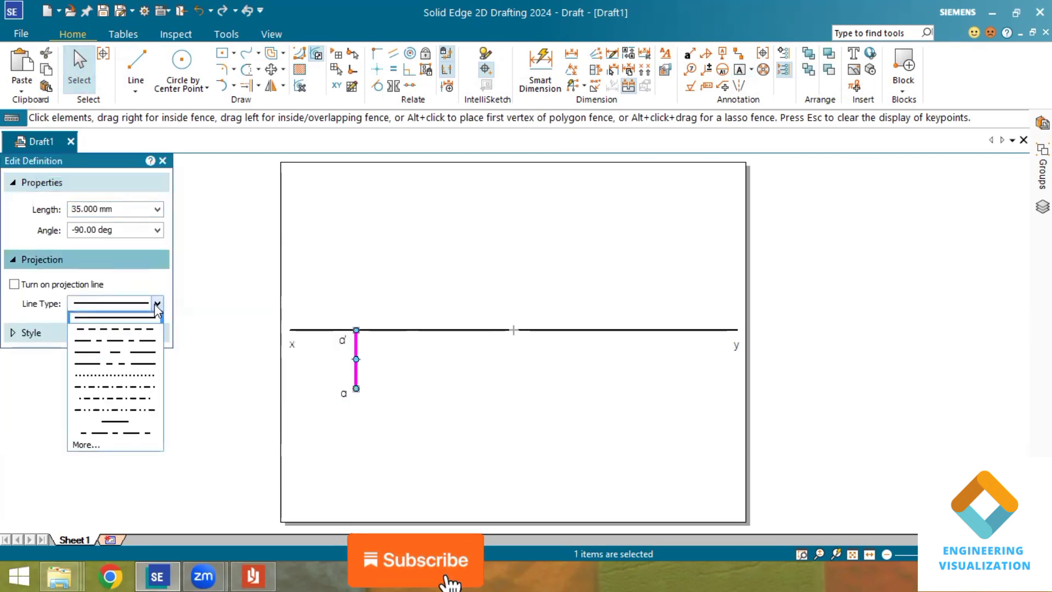
click(158, 305)
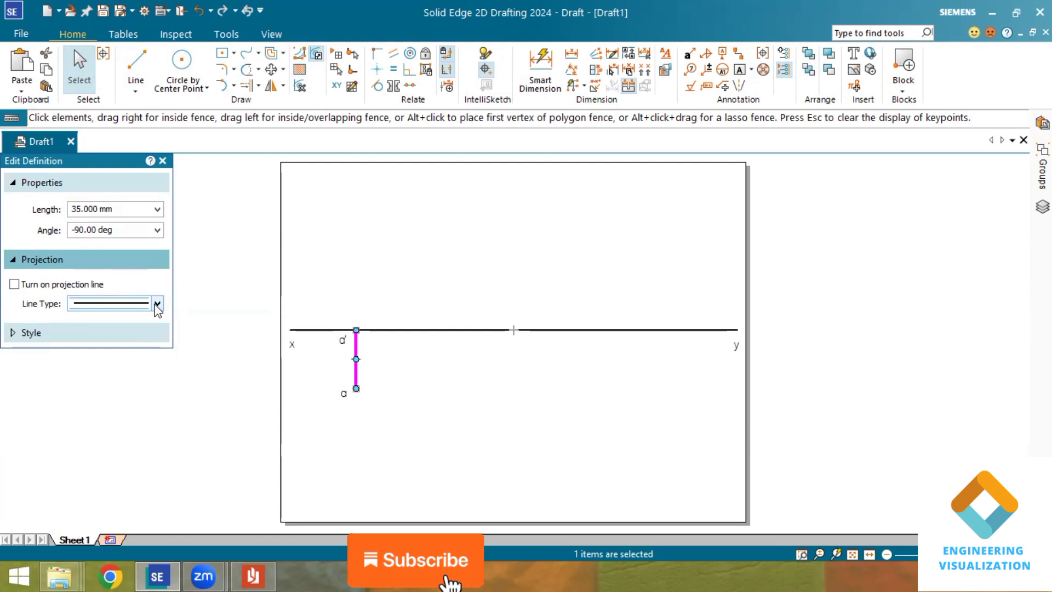
click(58, 335)
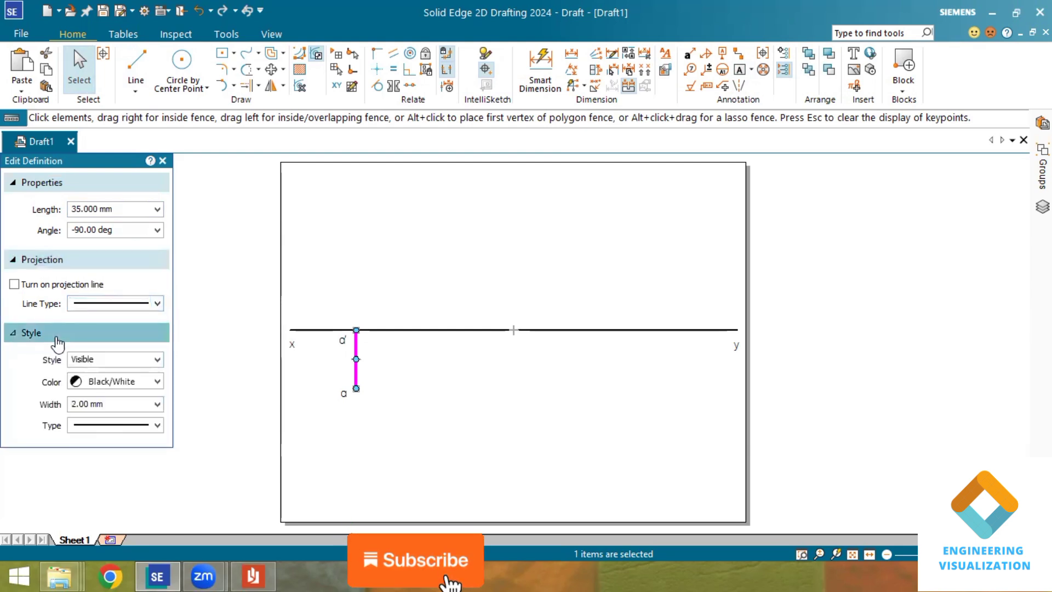
click(157, 404)
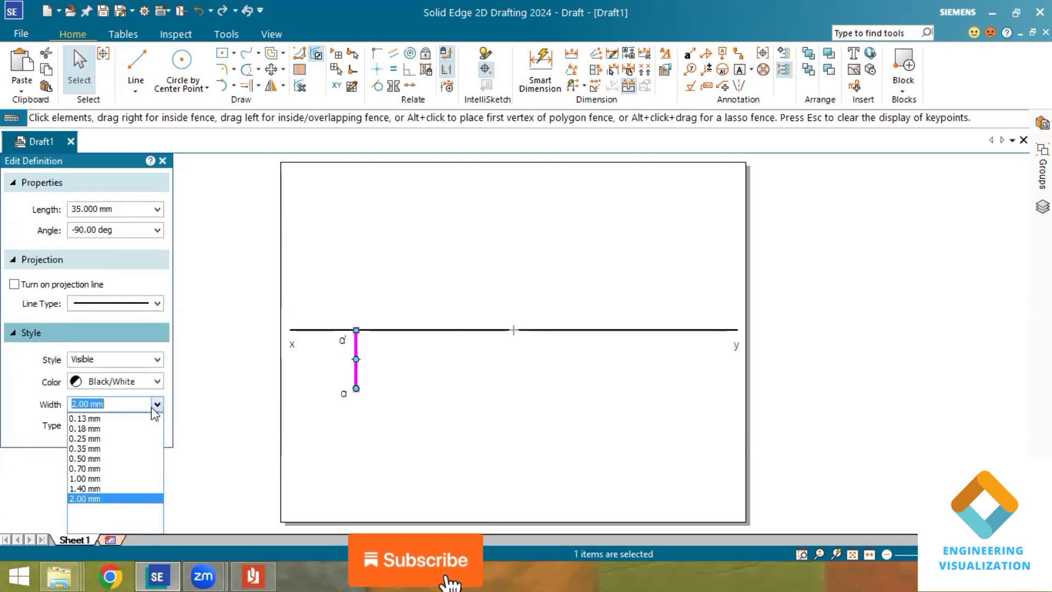
click(139, 424)
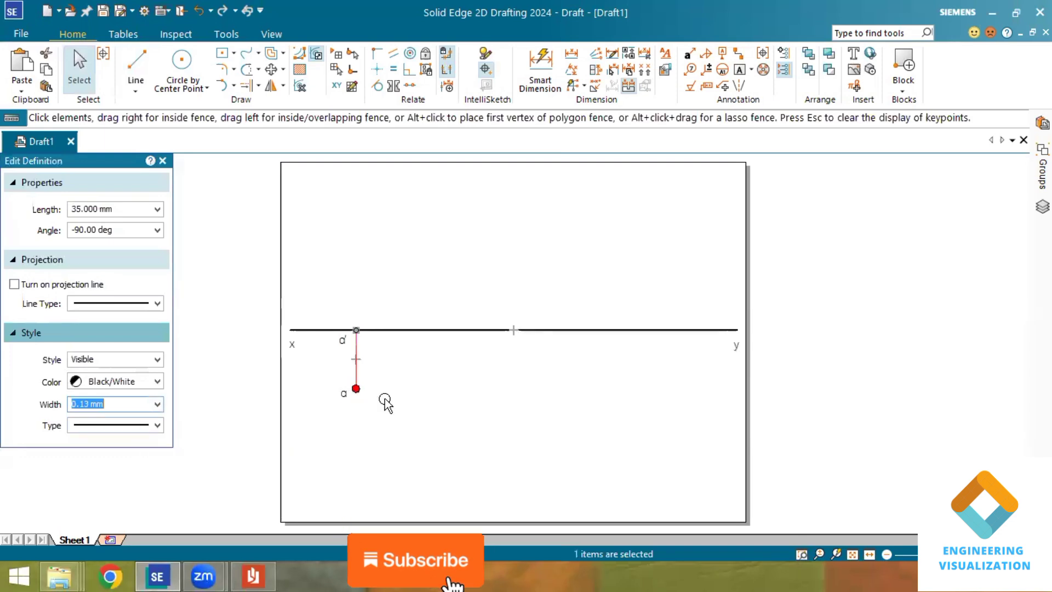
click(458, 393)
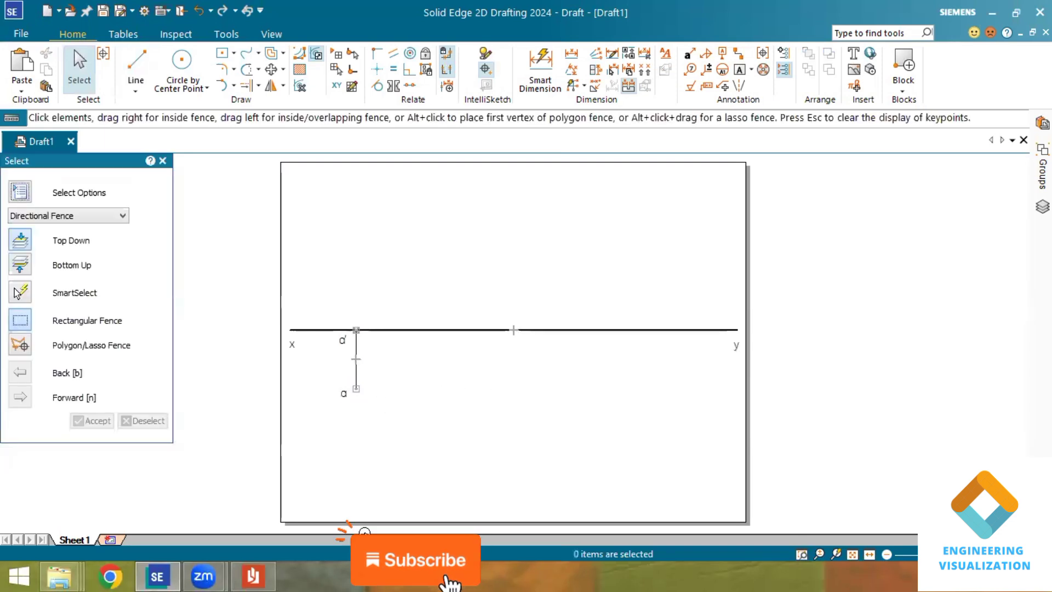
Consult question 1(a) in the question paper and draw an inclined line from point a, about 127 mm long at about 48°, crossing the xy line.
click(253, 575)
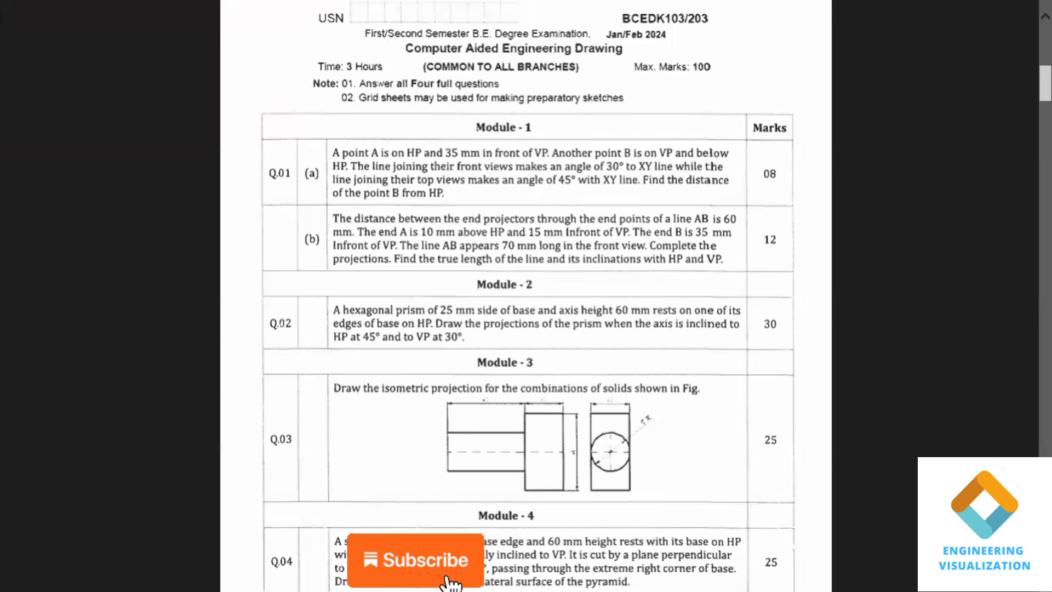
click(1021, 9)
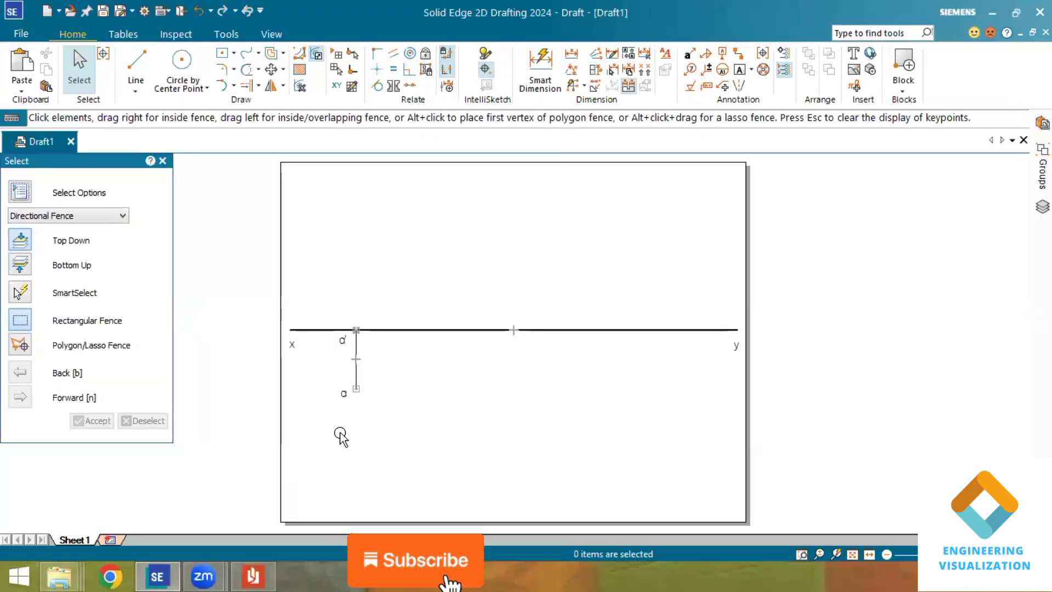
click(132, 70)
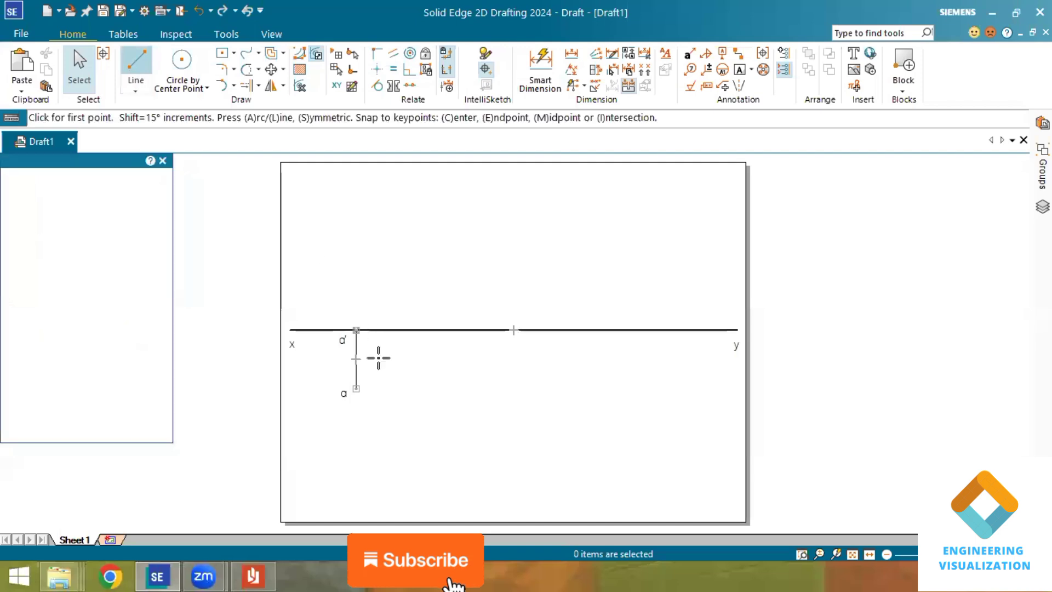
click(355, 388)
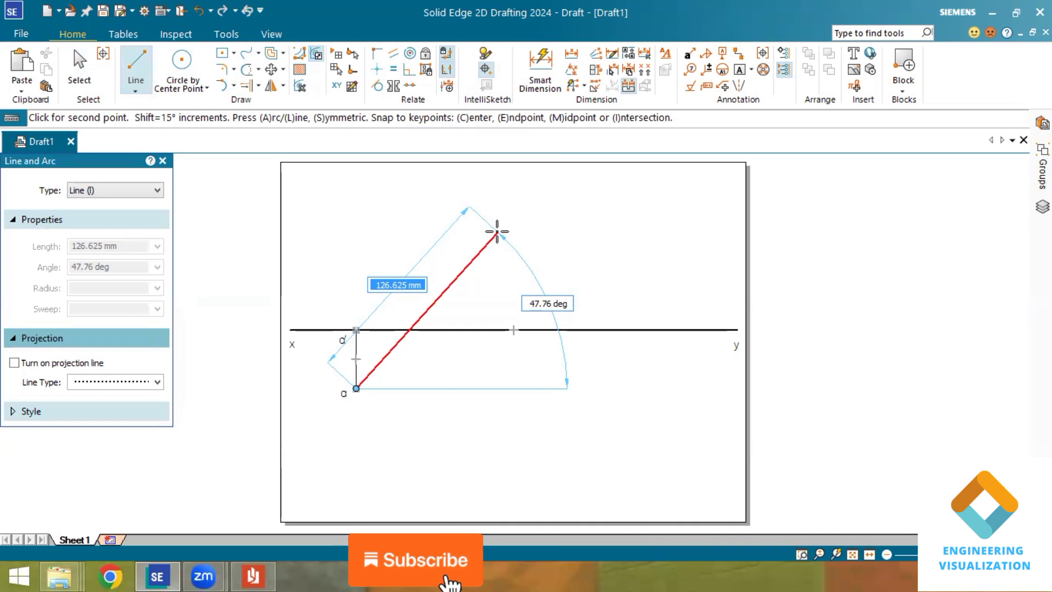
click(497, 232)
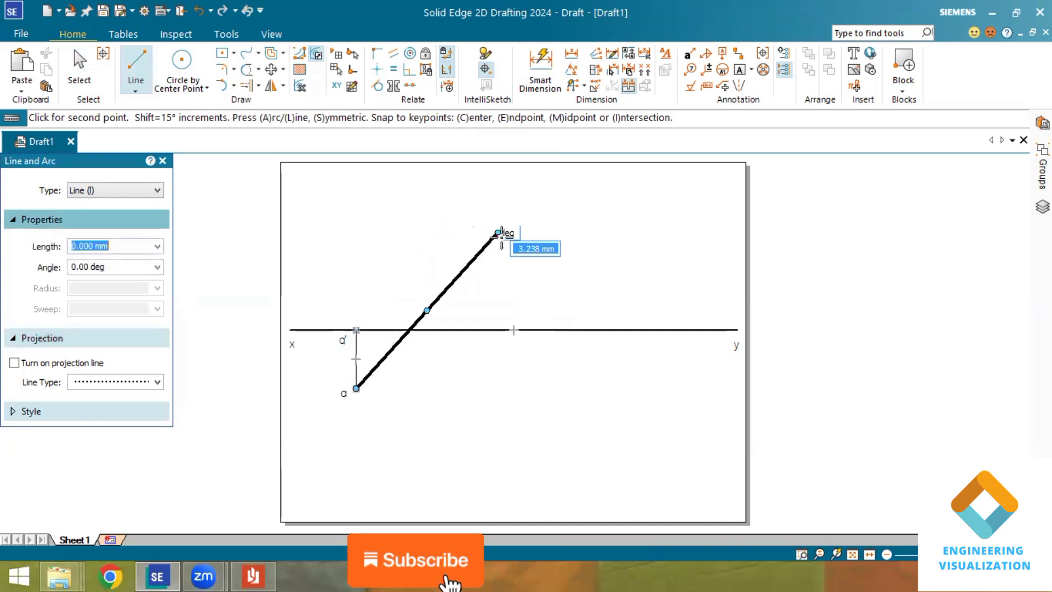
right_click(541, 257)
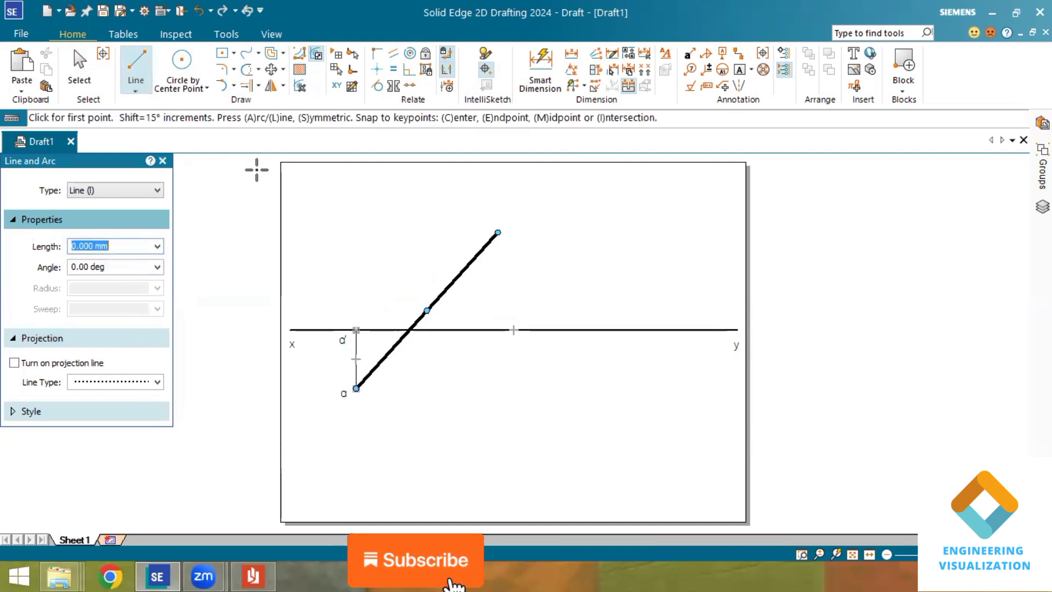
Set the line width of the inclined line from point a to 0.13 mm.
click(78, 76)
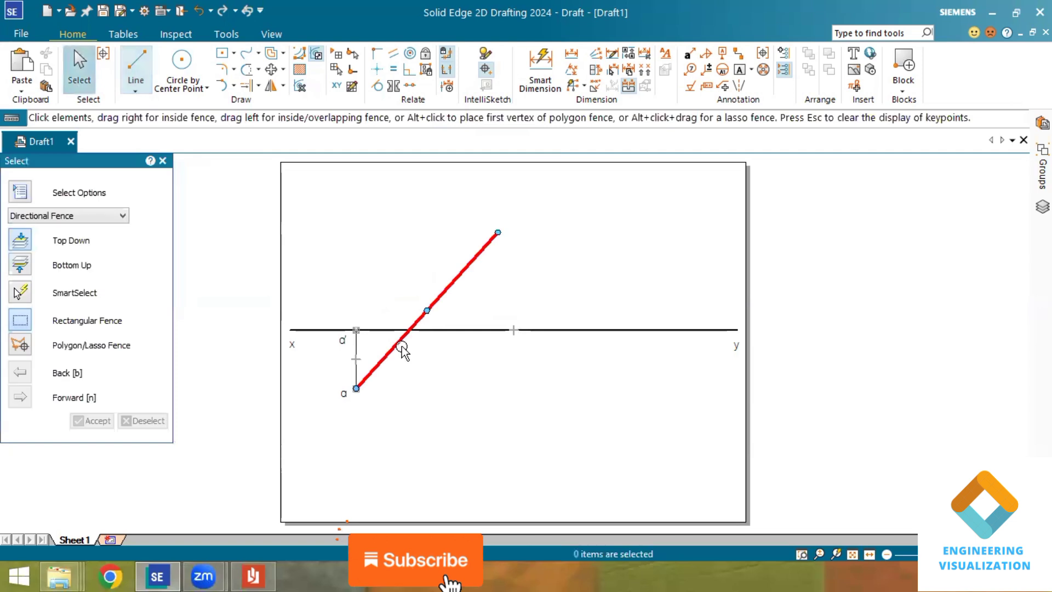
click(351, 365)
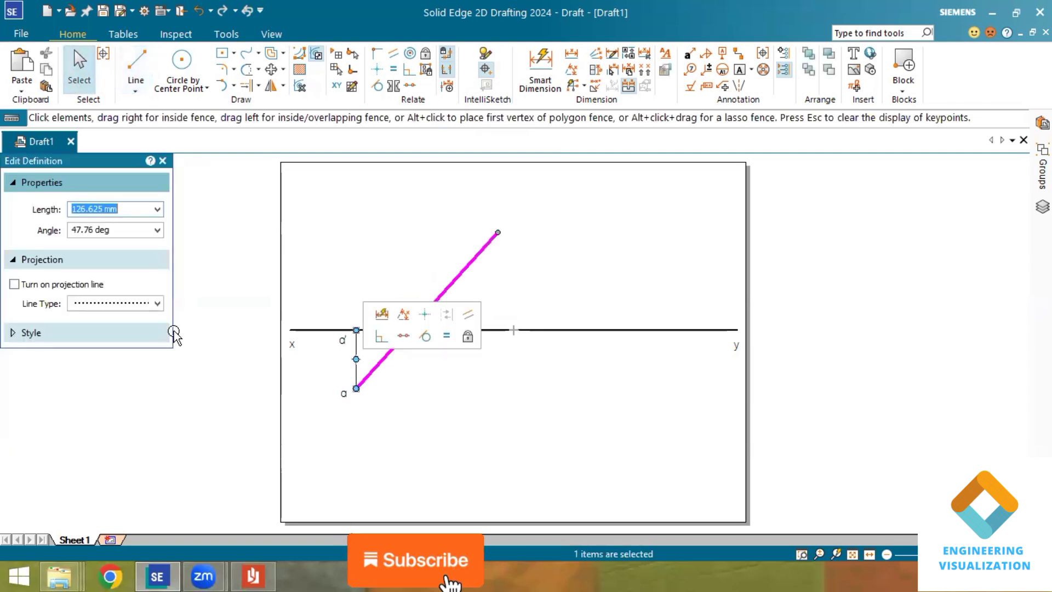
click(109, 332)
click(155, 404)
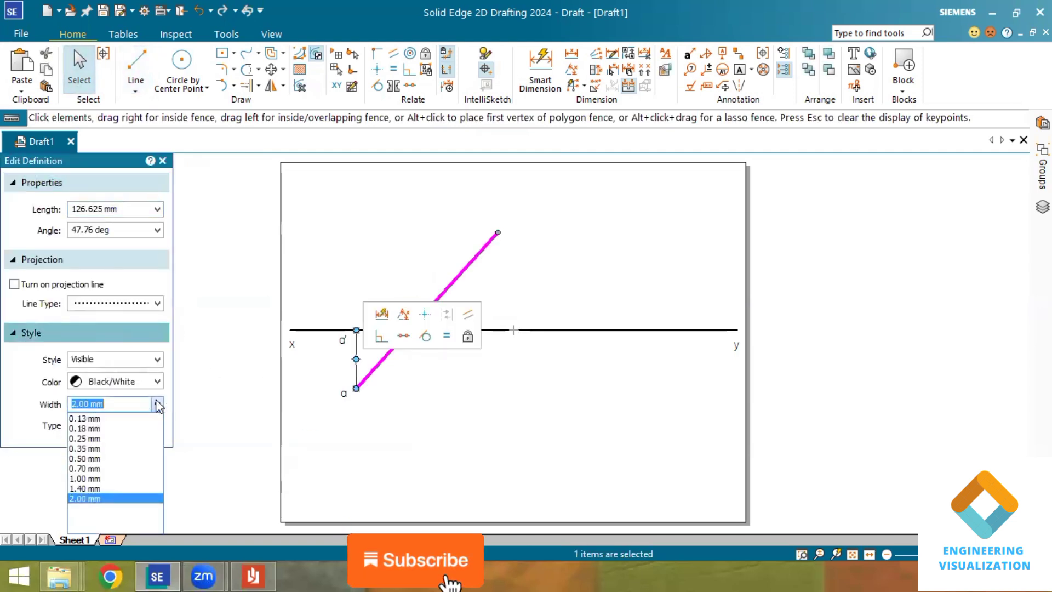
click(147, 418)
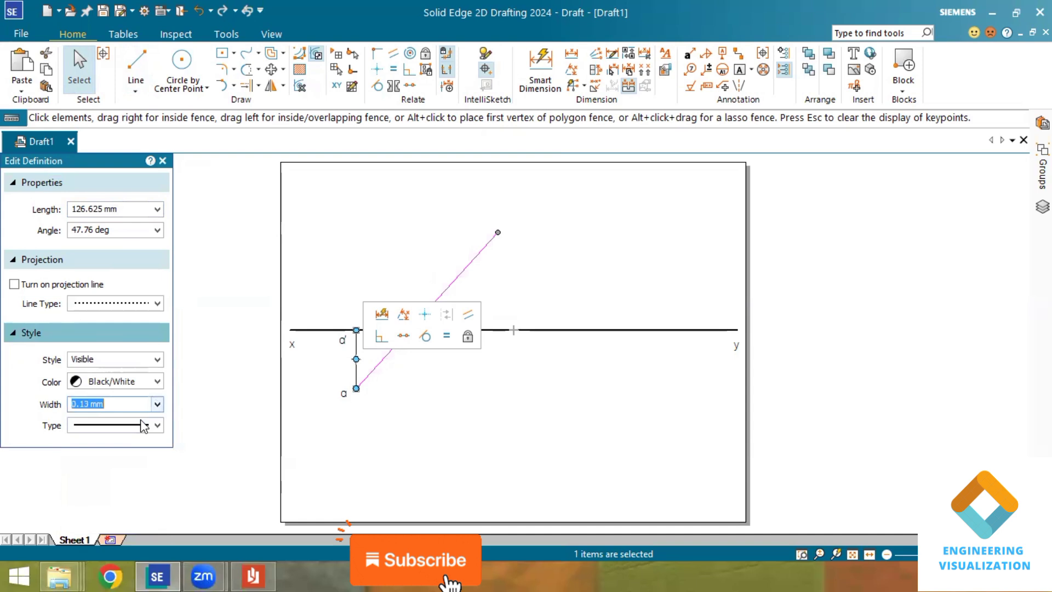
click(417, 407)
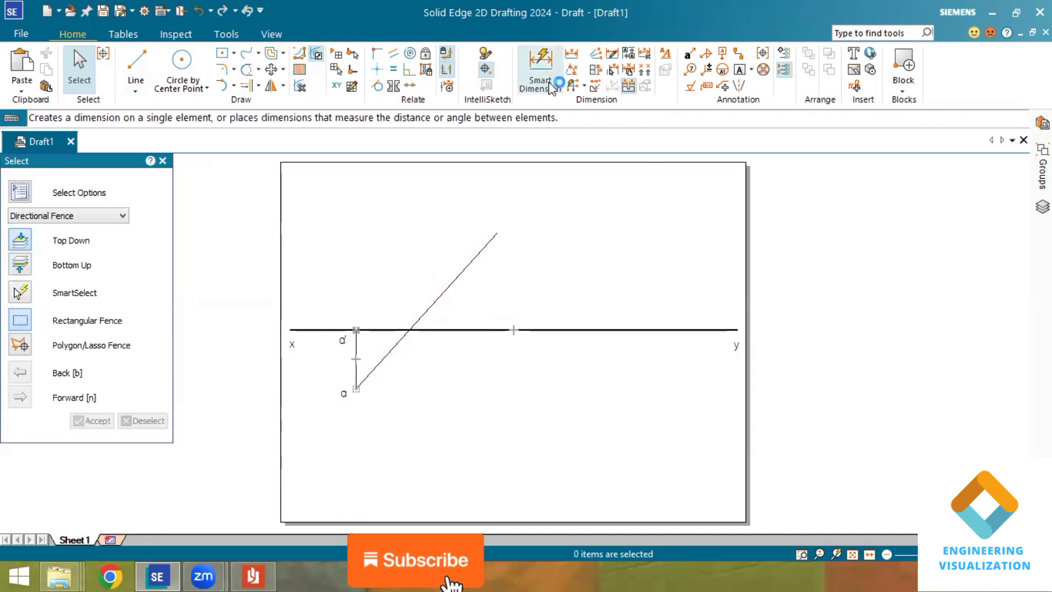
Draw a short horizontal reference line rightward from point a with a 0.13 mm line width.
click(573, 70)
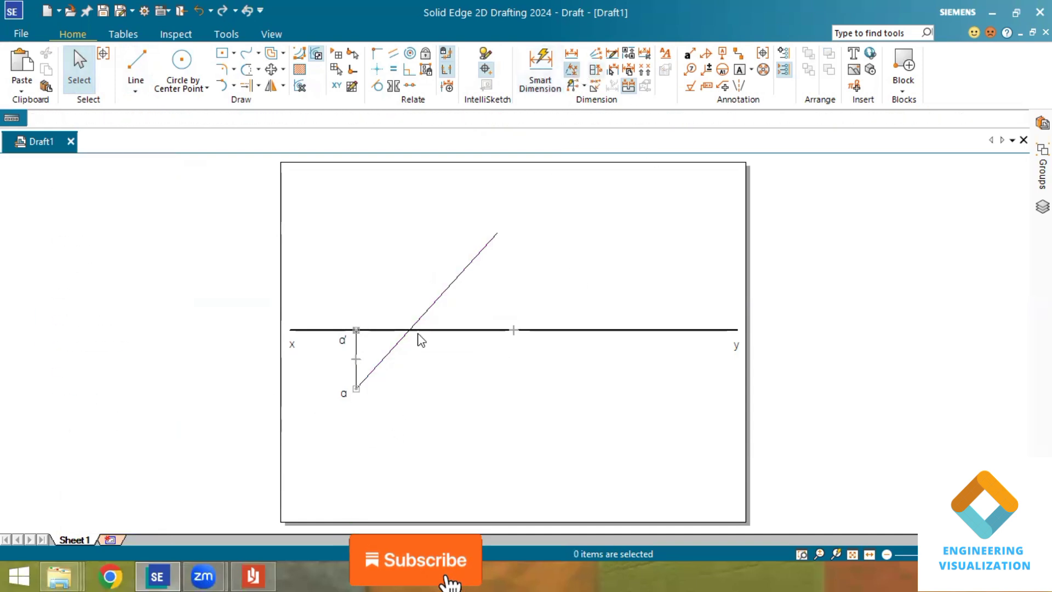
click(387, 353)
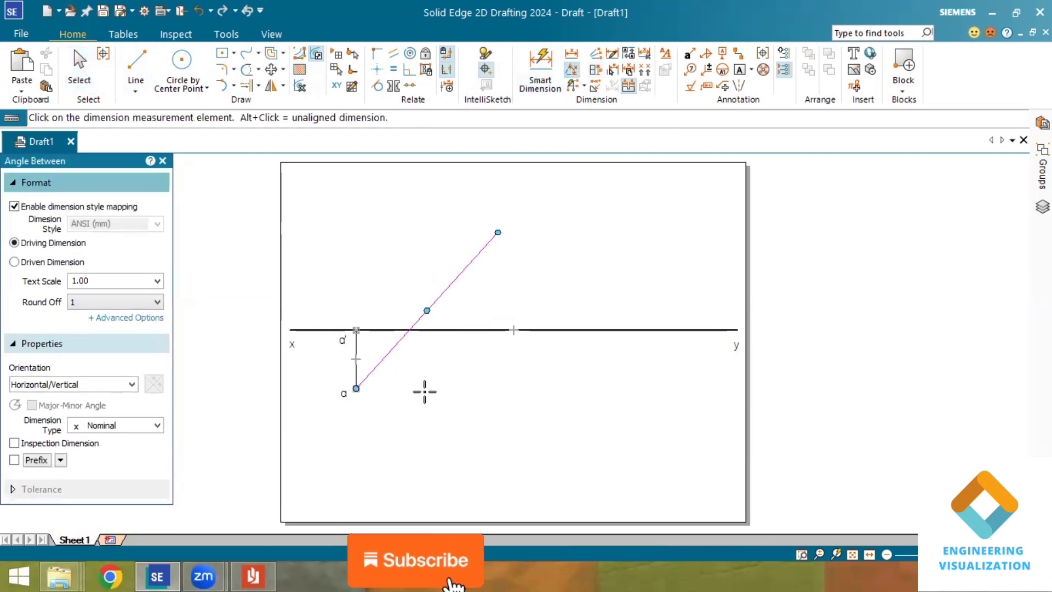
click(136, 65)
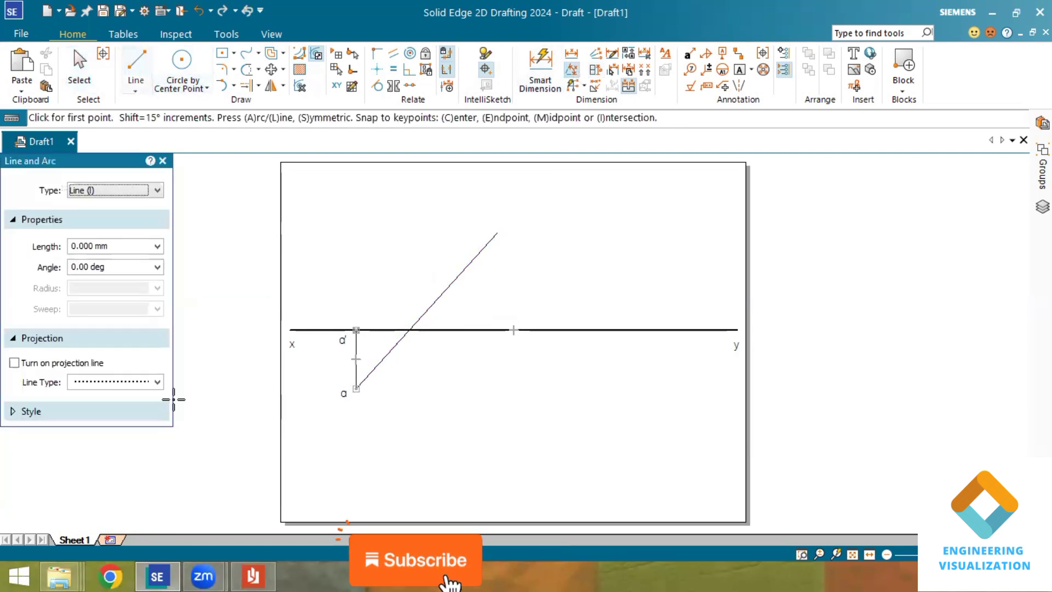
click(88, 411)
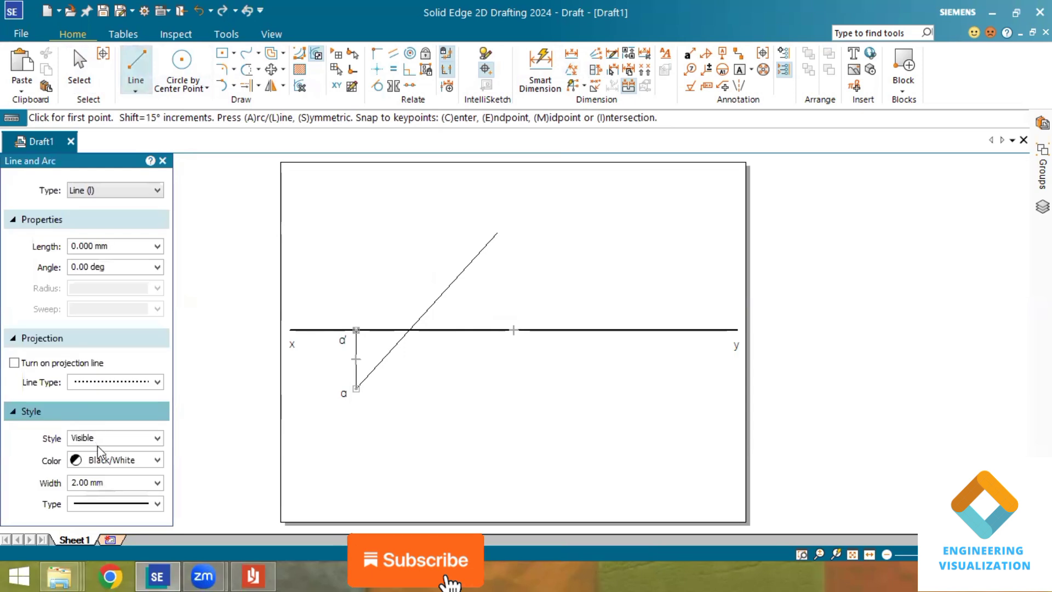
click(157, 484)
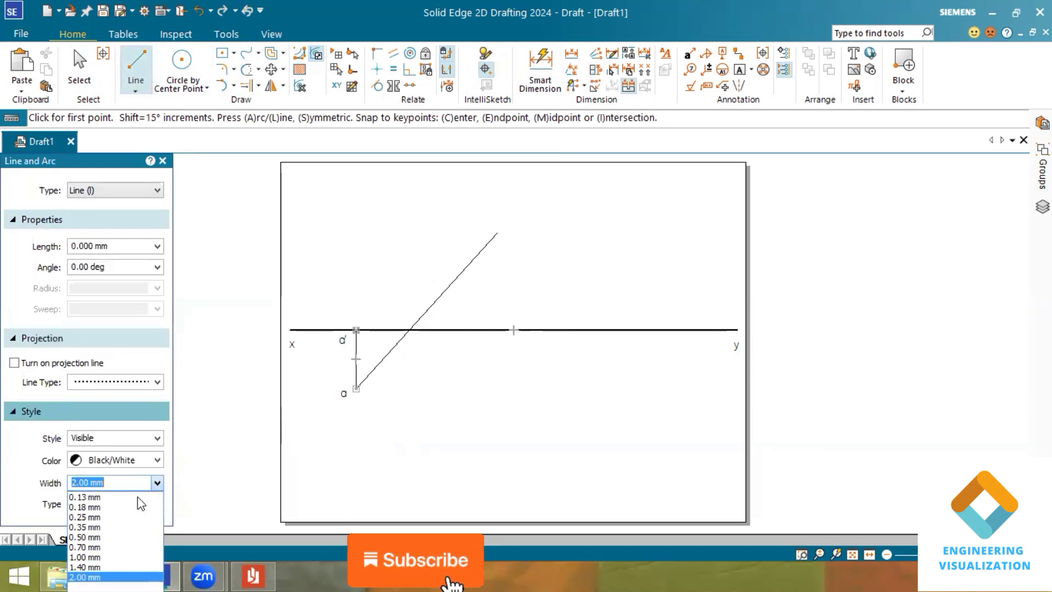
click(356, 388)
click(406, 388)
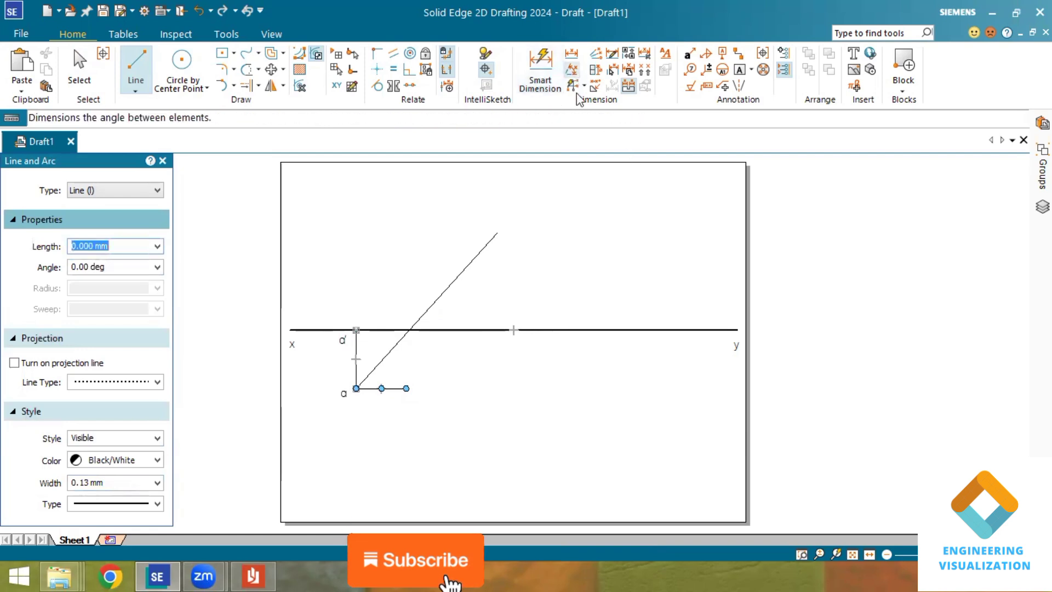
Dimension the angle between the short horizontal line and the inclined line at point a, setting it to 45°.
click(572, 70)
click(384, 388)
click(388, 355)
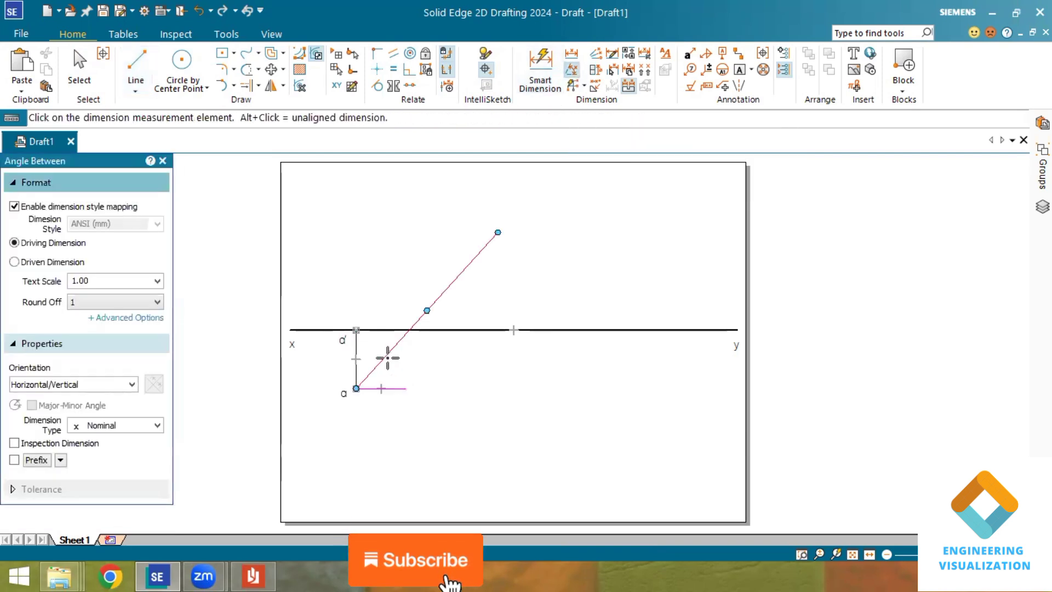
click(402, 368)
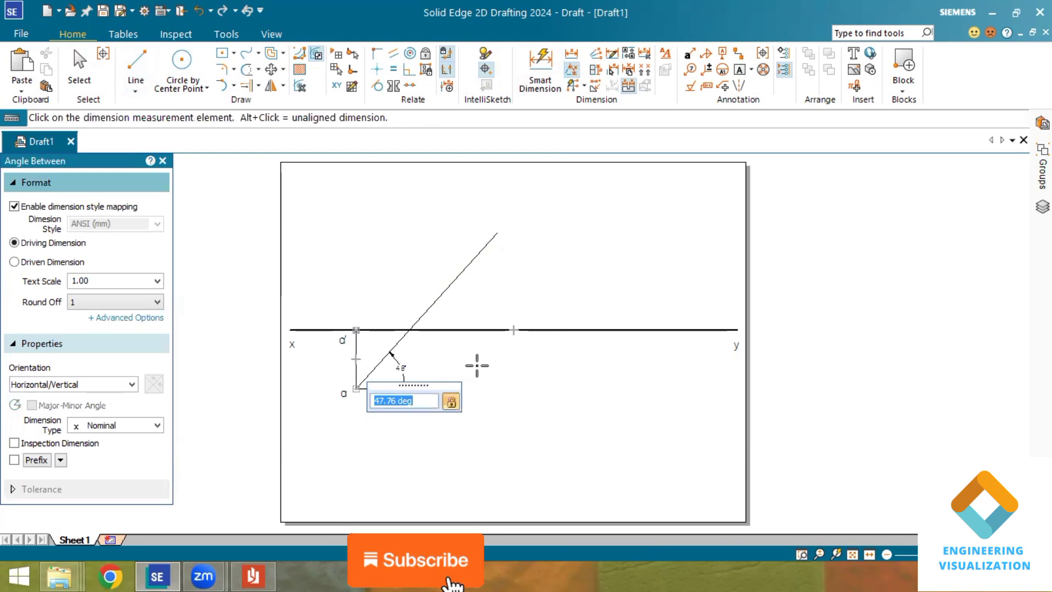
text(45)
key(Return)
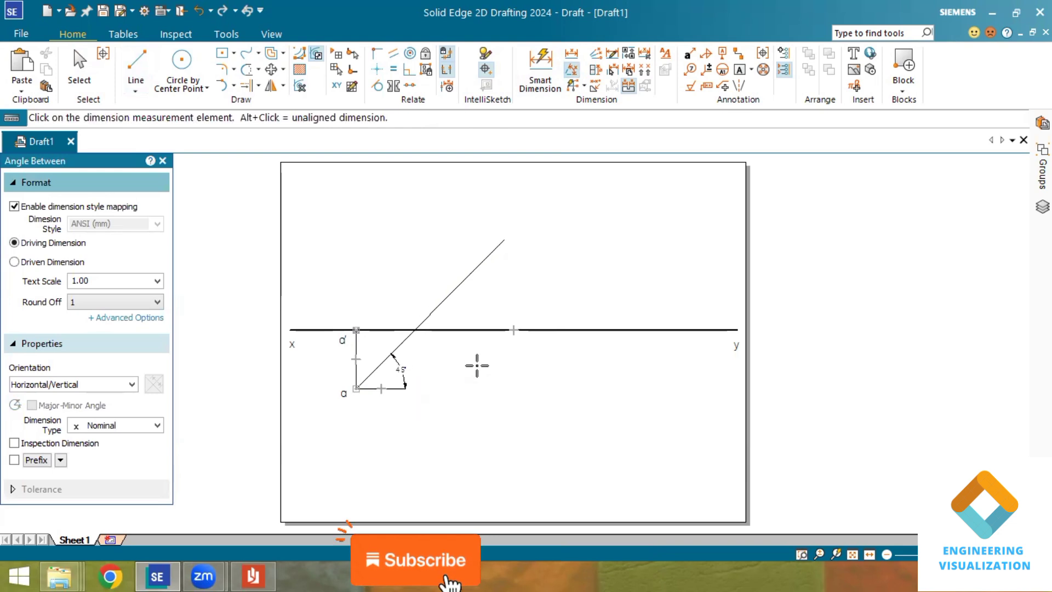
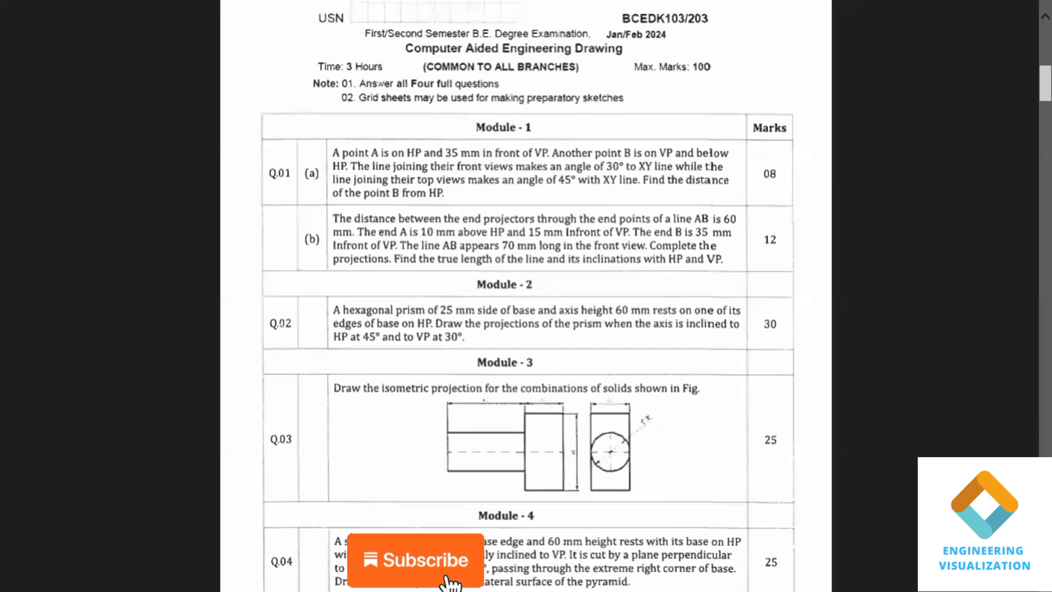
Draw an inclined line from point a' below the xy line, about 91 mm long at about -35°, with a solid projection line type.
mouse_move(1008, 8)
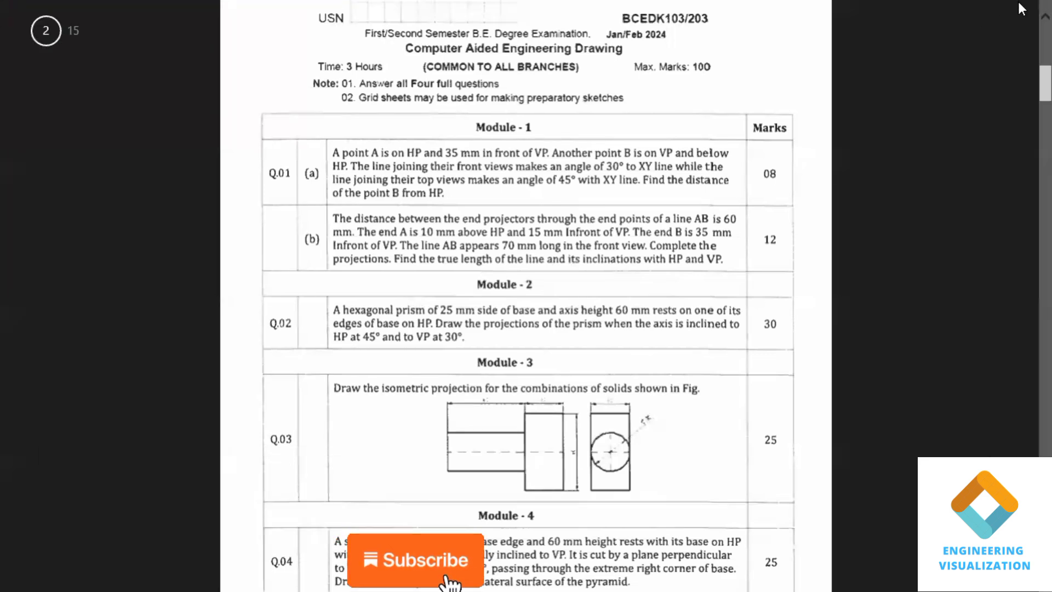
click(1015, 15)
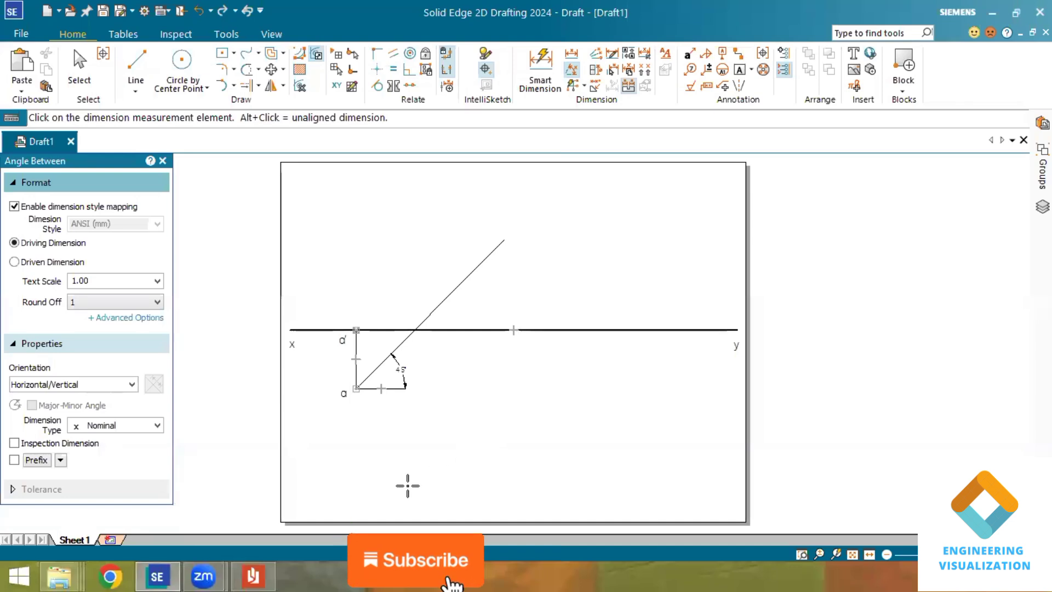
click(136, 70)
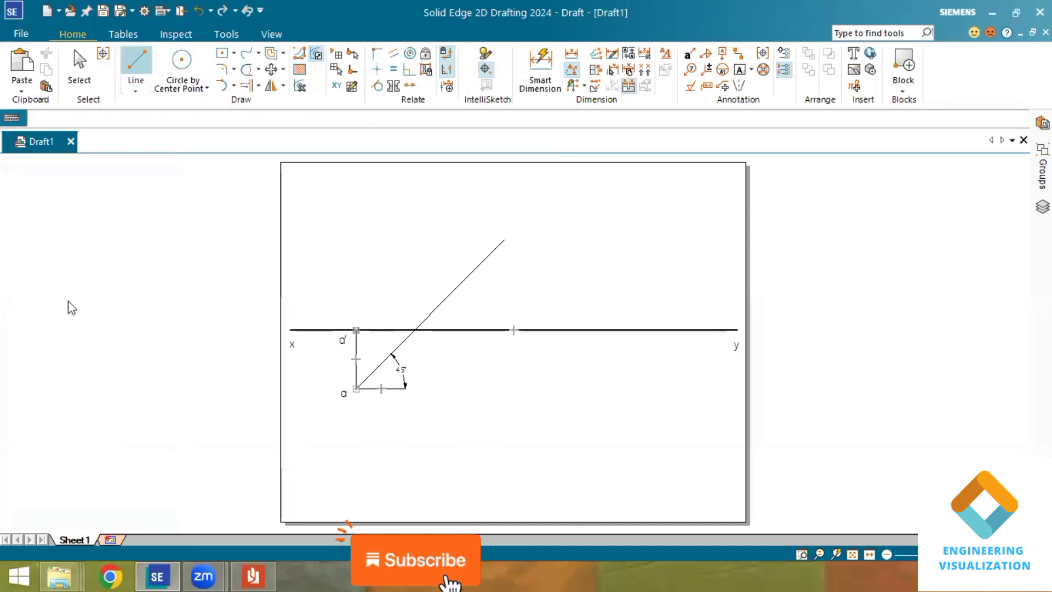
click(85, 414)
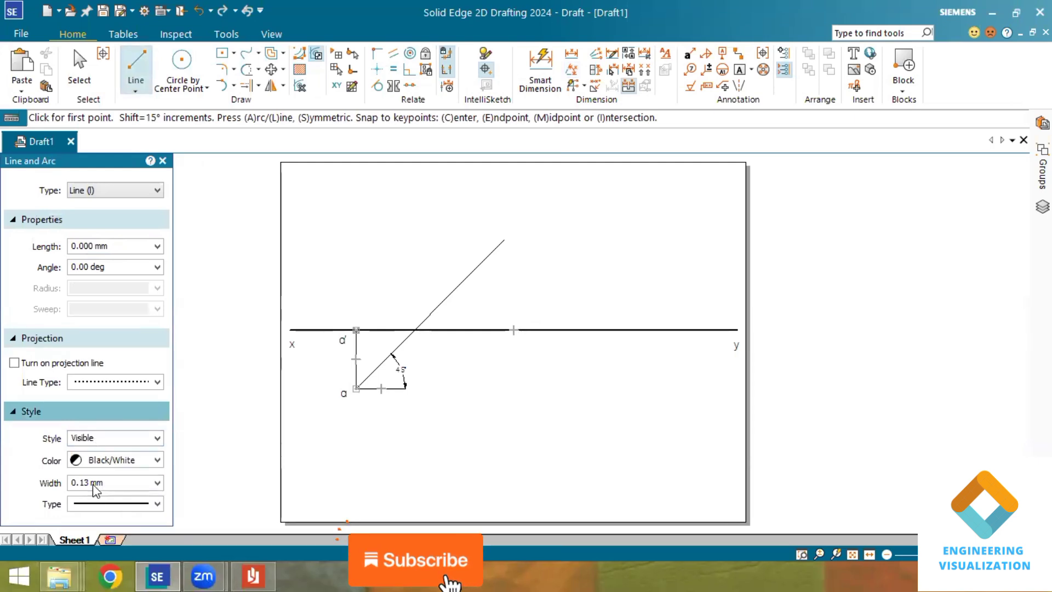
click(150, 383)
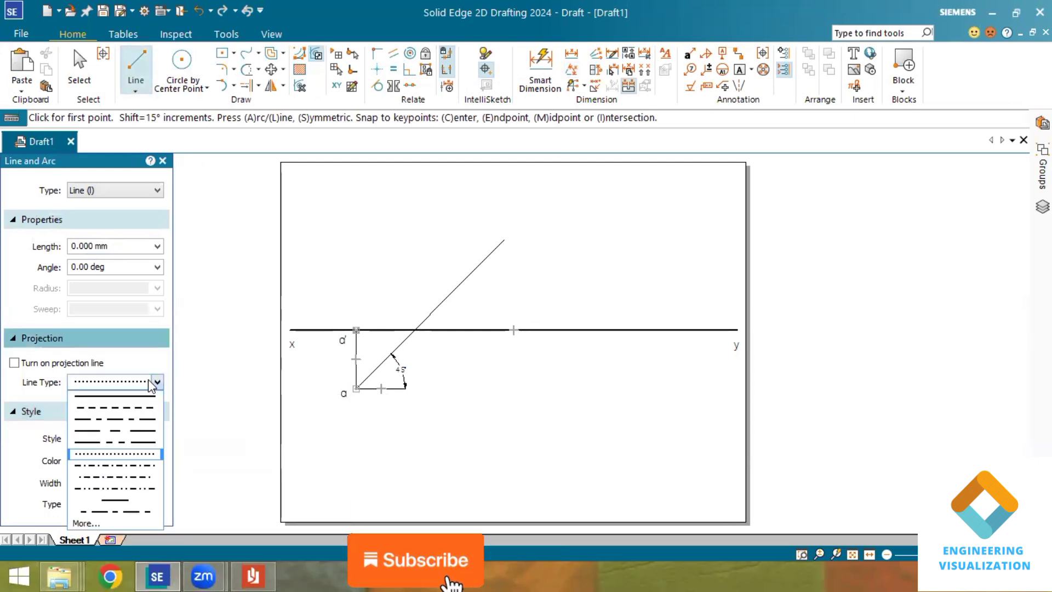
click(141, 403)
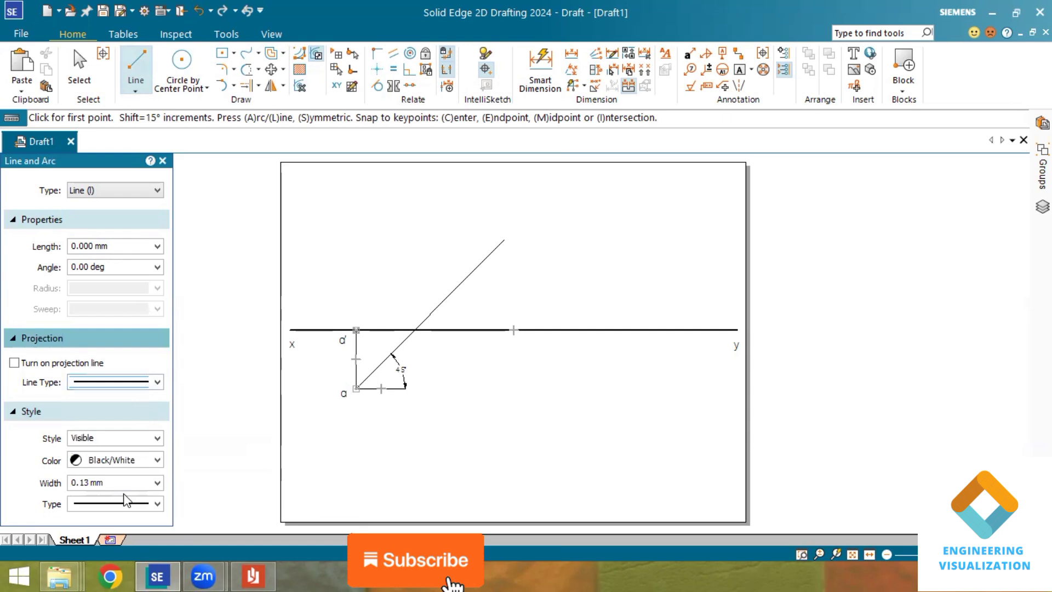
click(356, 330)
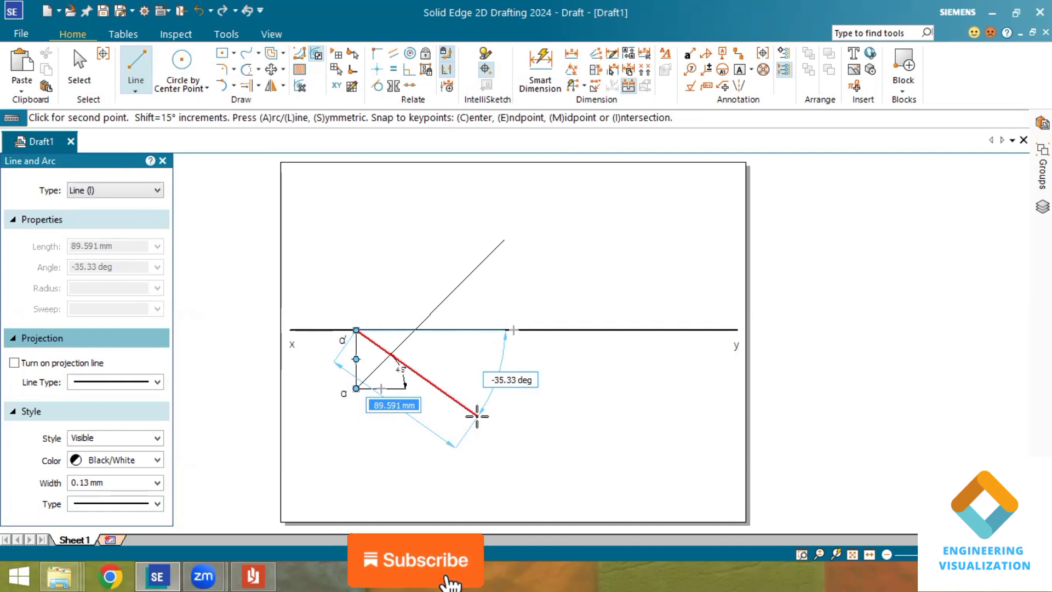
click(479, 416)
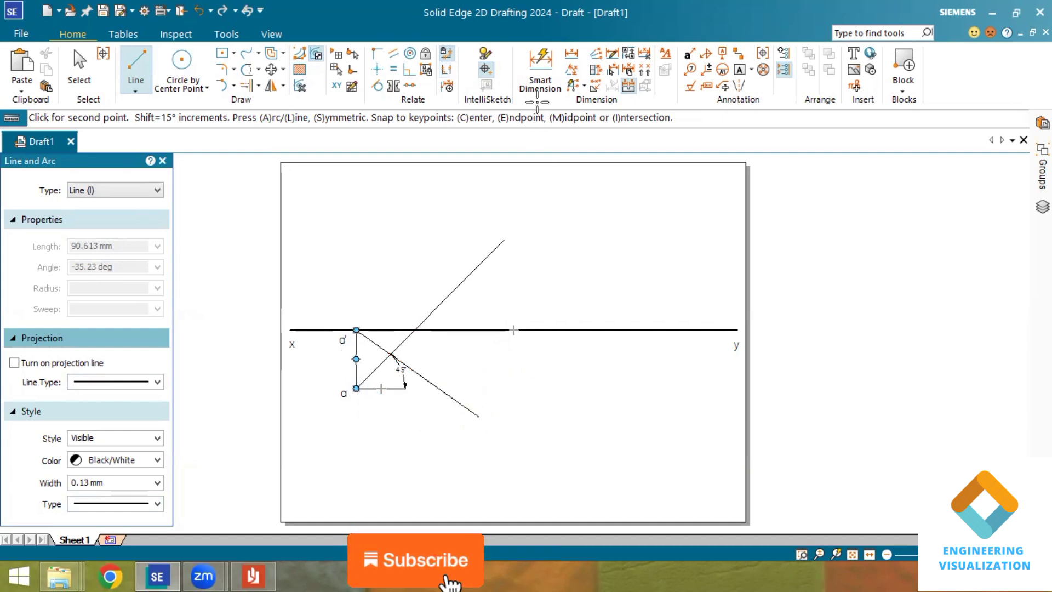
Dimension the angle between the inclined line from a' and the xy line, setting it to 30°.
click(571, 73)
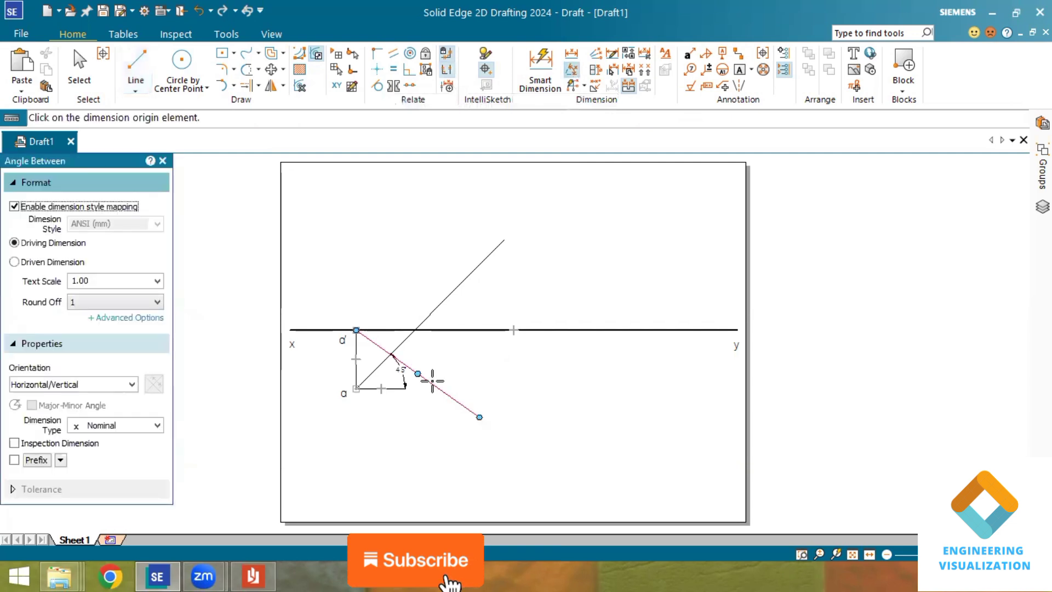
click(429, 380)
click(459, 330)
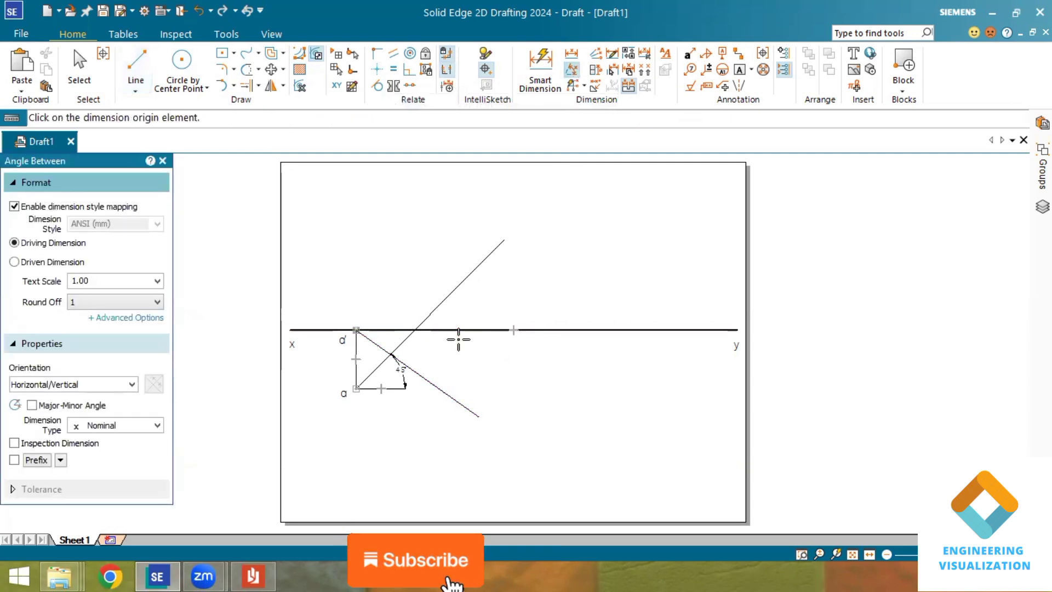
click(459, 340)
text(30)
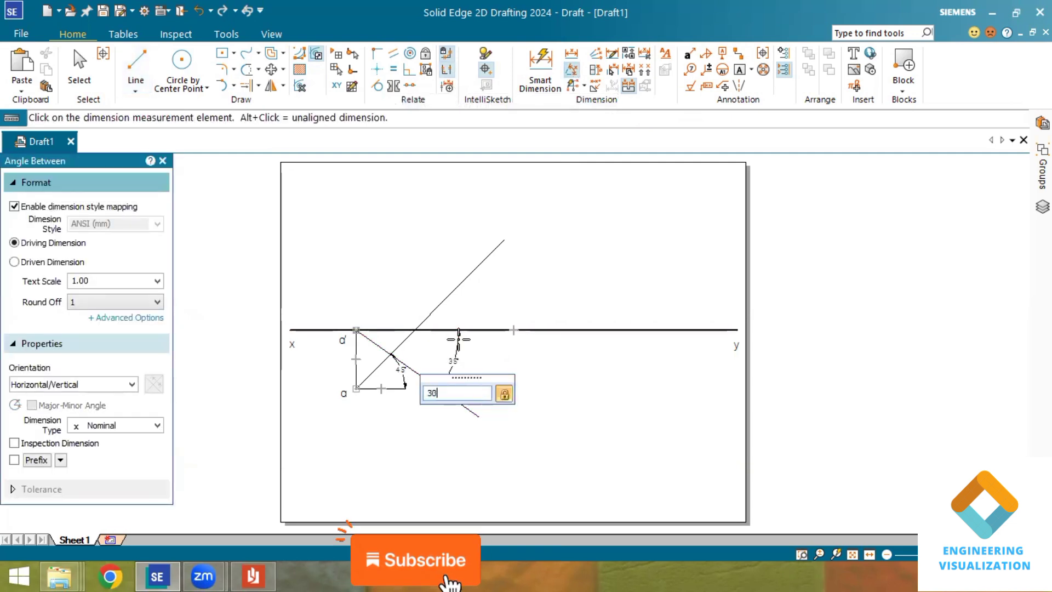
key(Return)
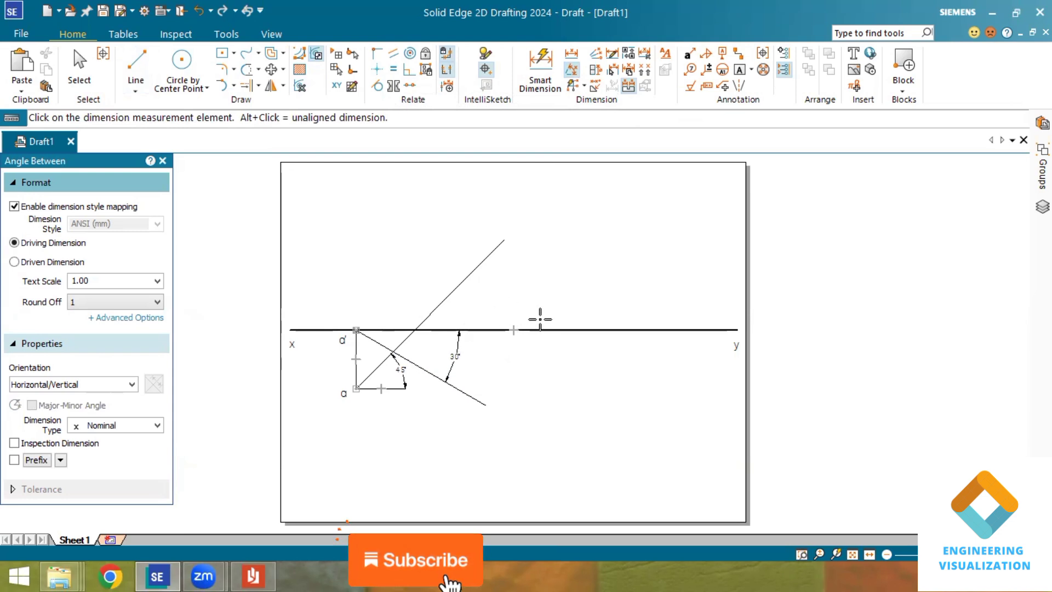
Place a point with a 2.00 mm line width where the 45° line from a crosses the xy line.
scroll(429, 298, up, 2)
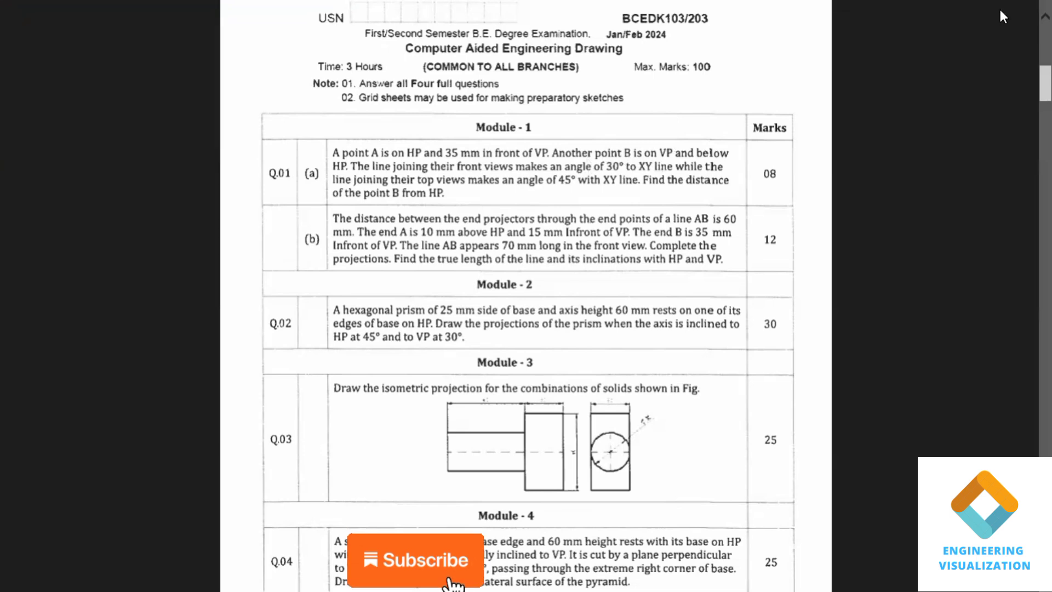
click(1039, 8)
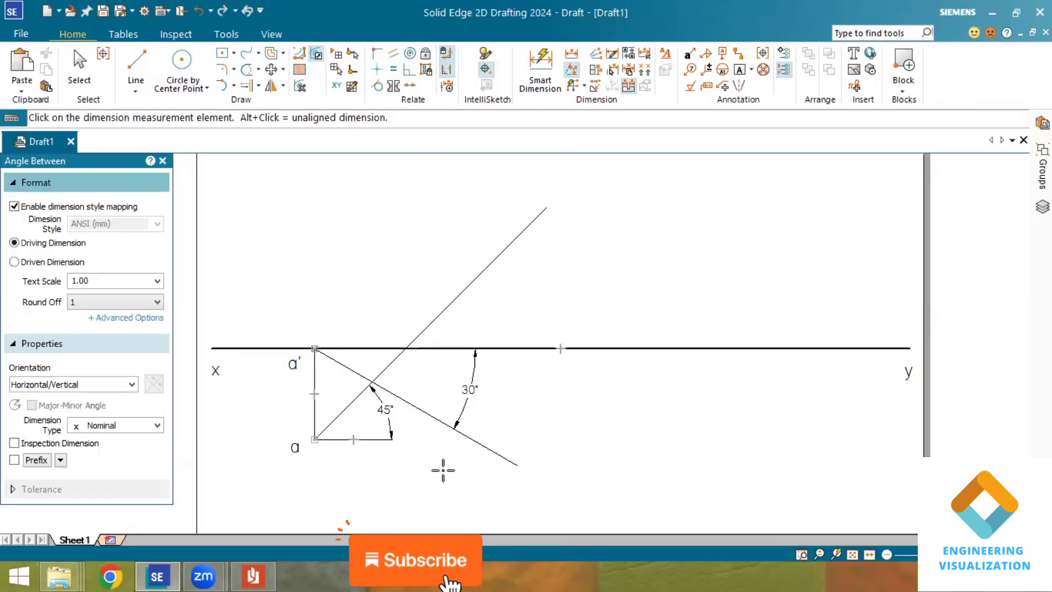
click(136, 90)
click(150, 123)
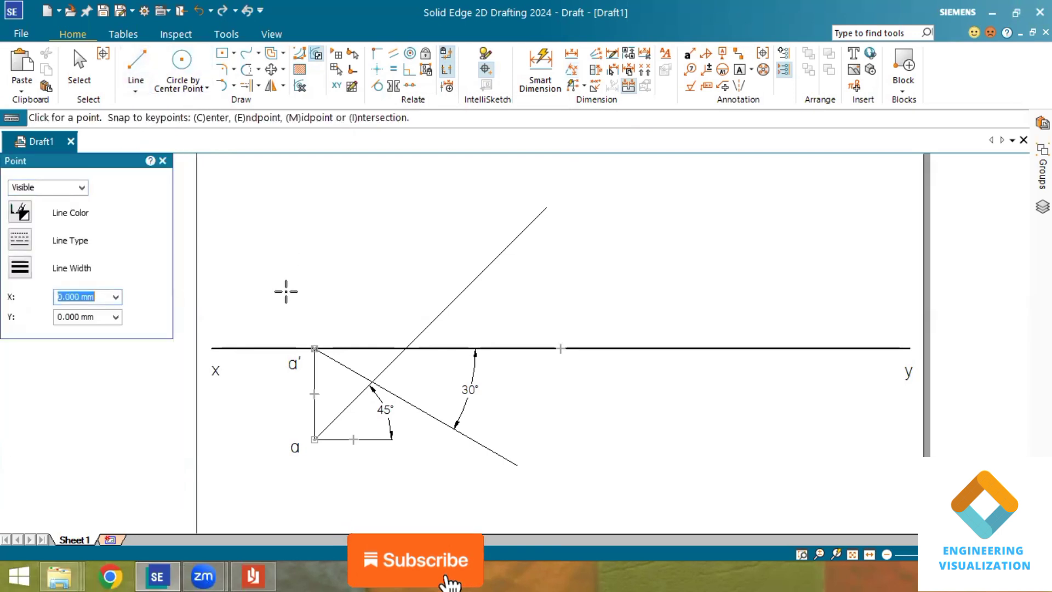
click(74, 271)
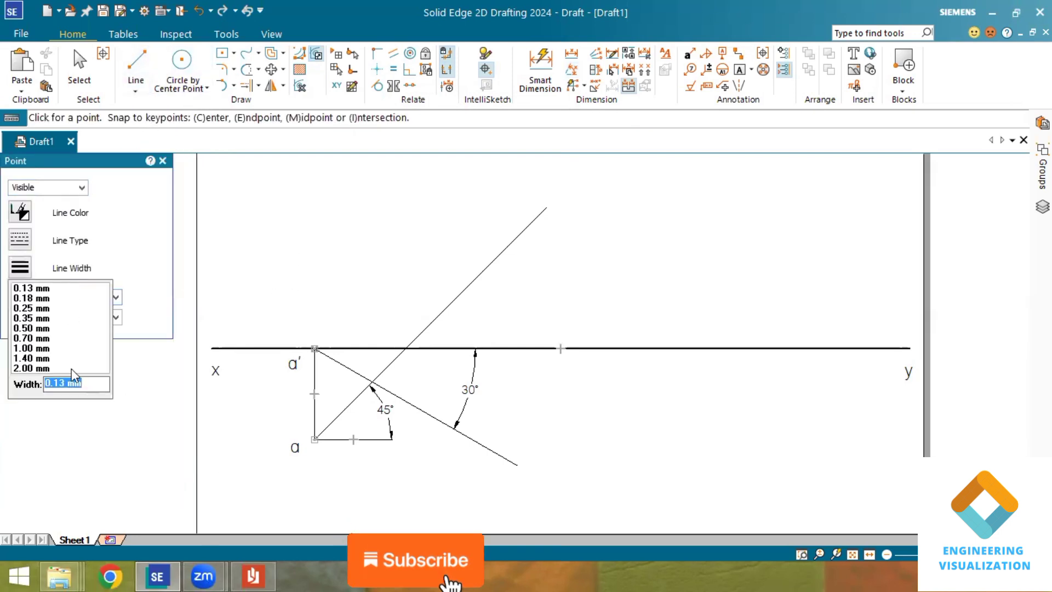
click(39, 369)
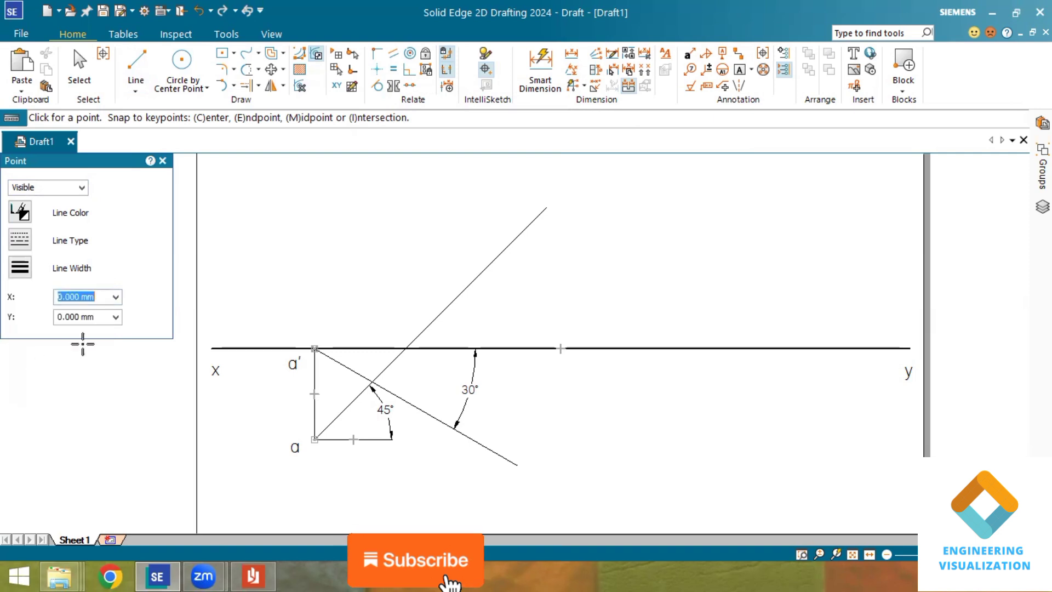
click(135, 91)
click(153, 117)
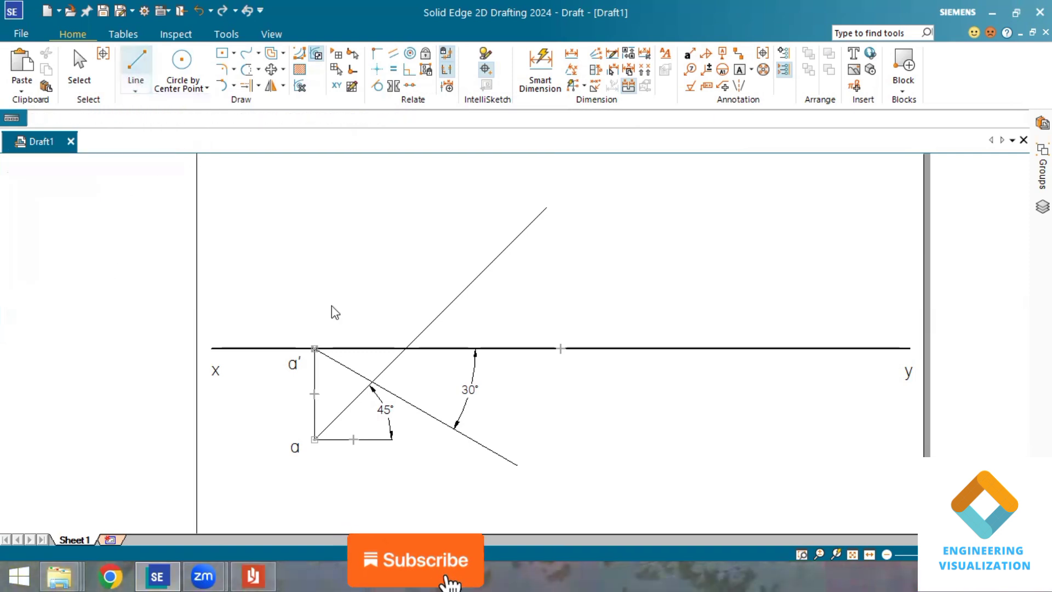
click(406, 348)
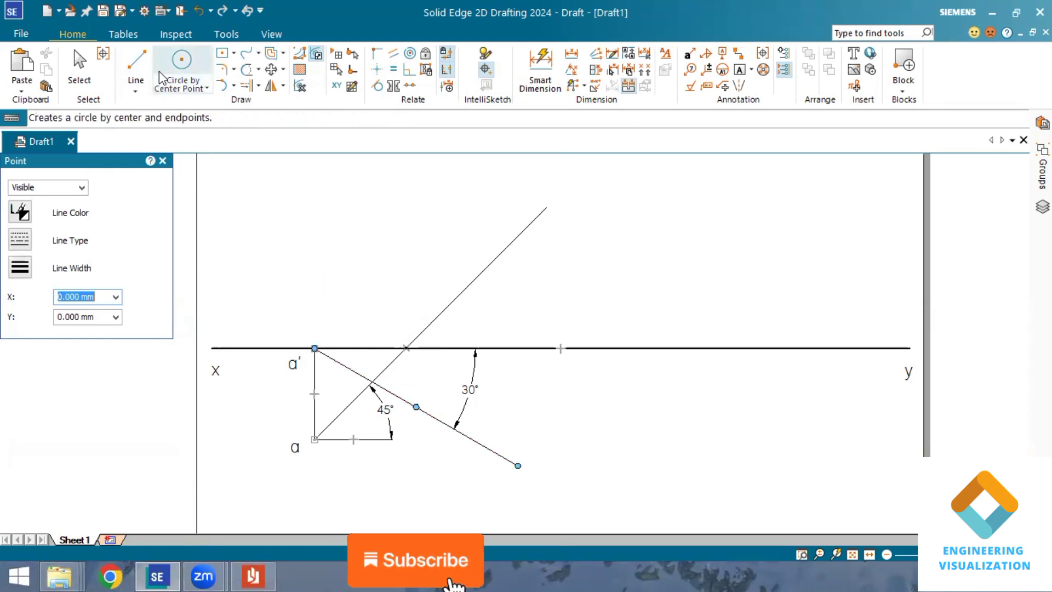
Draw a vertical projector from the point where the 45° line crosses xy down to the 30° line.
click(136, 81)
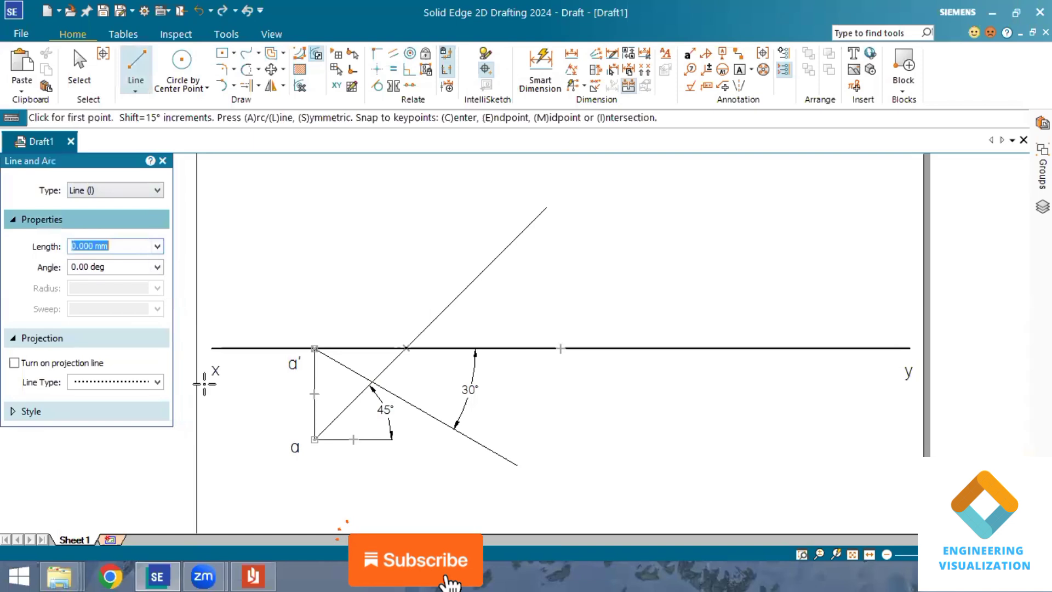
click(406, 348)
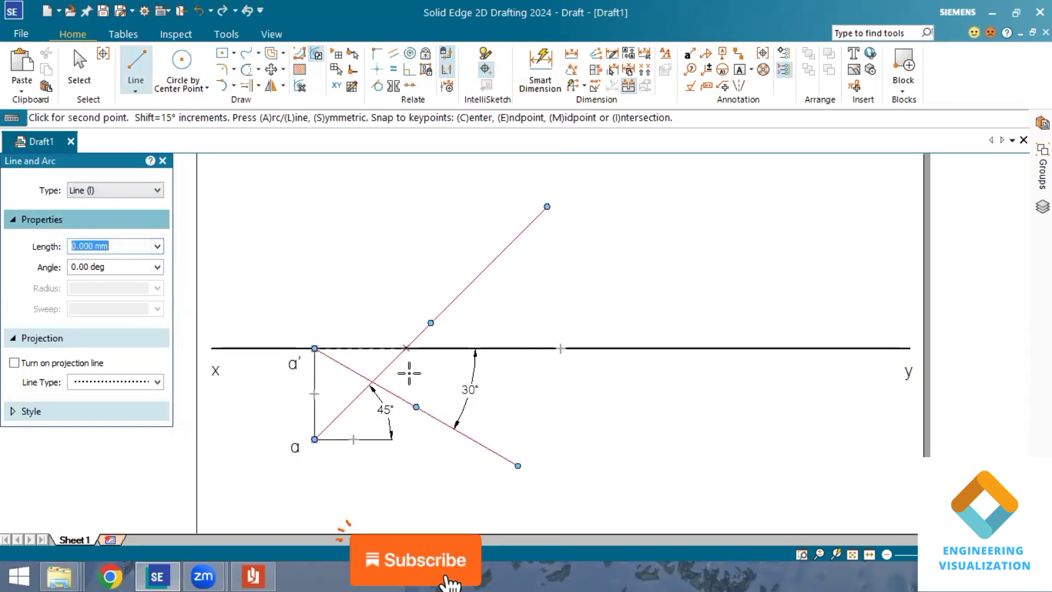
click(406, 402)
key(Escape)
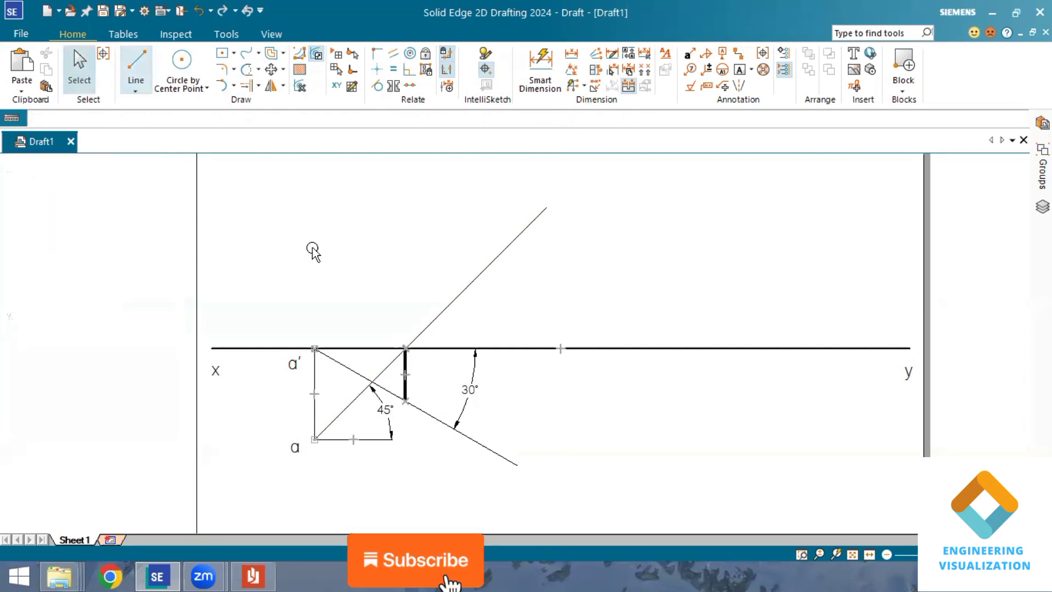
Set the line width of the vertical projector between the xy line and the 30° line to 0.13 mm.
click(405, 369)
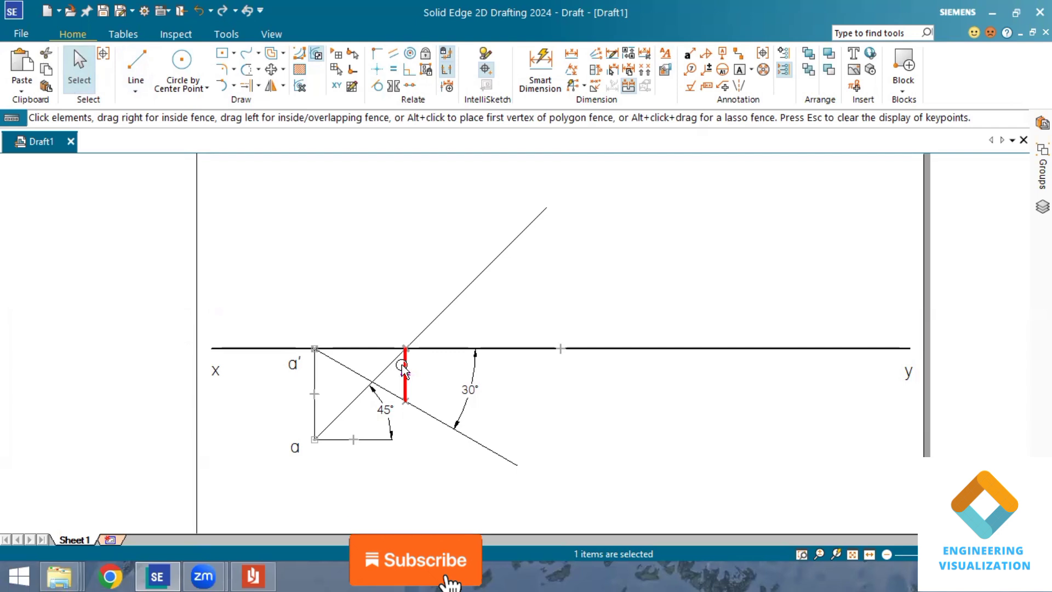
click(574, 401)
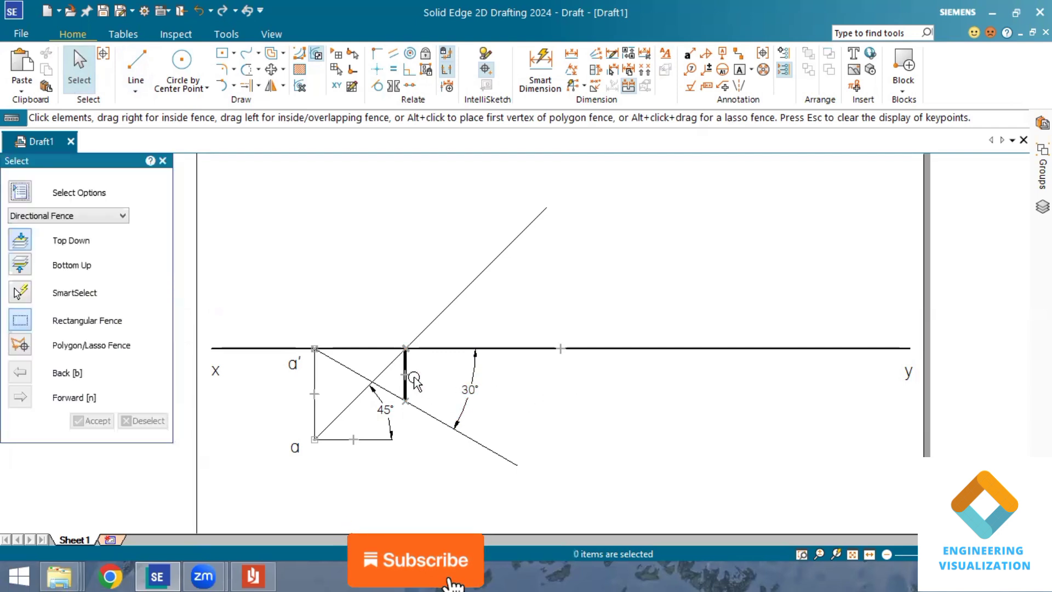
click(405, 372)
click(577, 419)
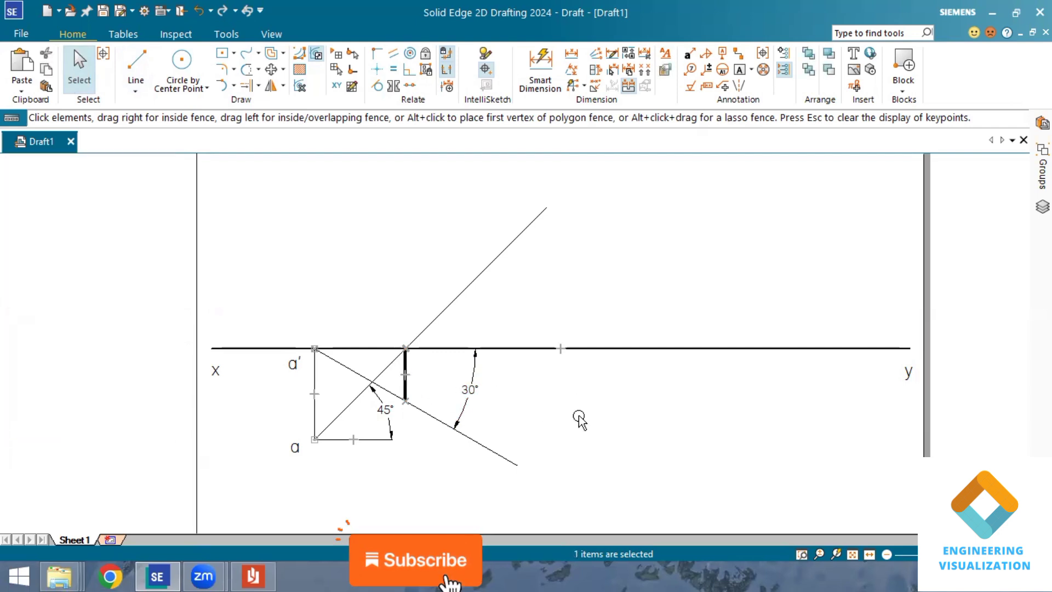
click(406, 378)
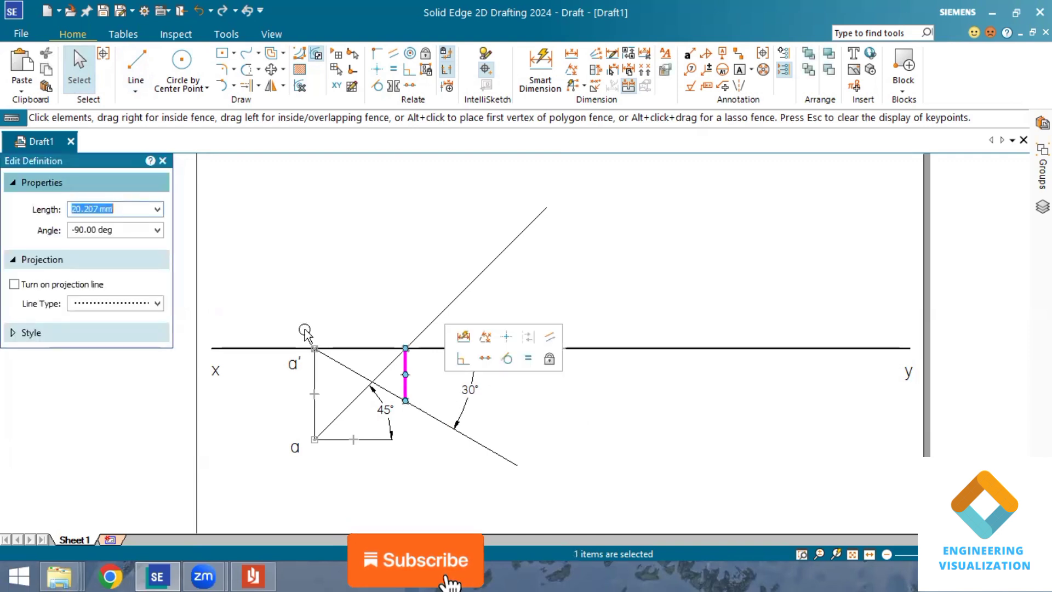
click(101, 333)
click(92, 404)
click(156, 404)
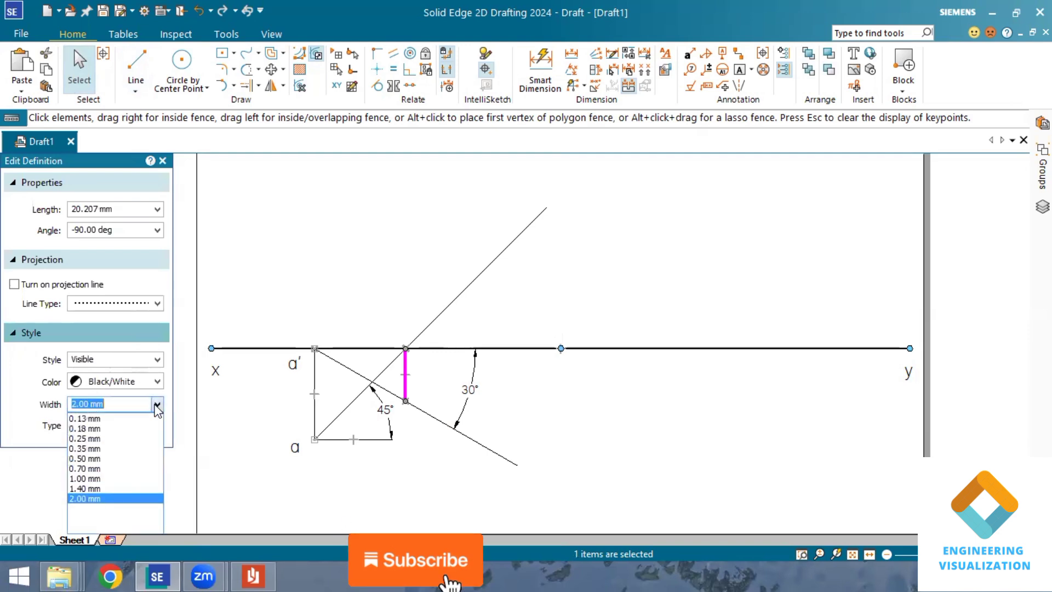
click(131, 422)
click(550, 407)
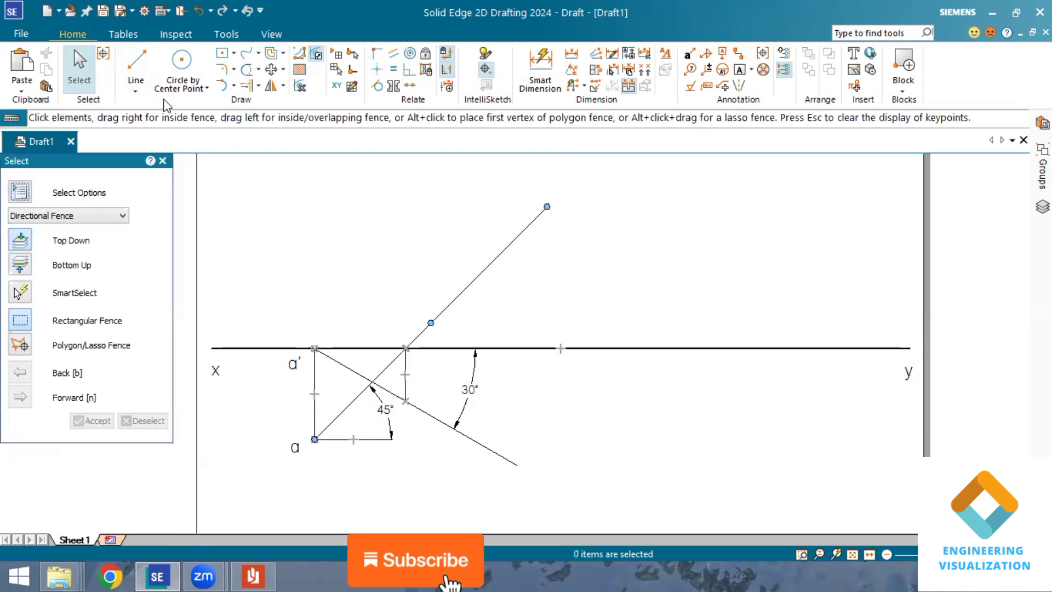
Place a point with a 2.00 mm line width where the vertical projector meets the 30° line.
click(136, 91)
click(149, 119)
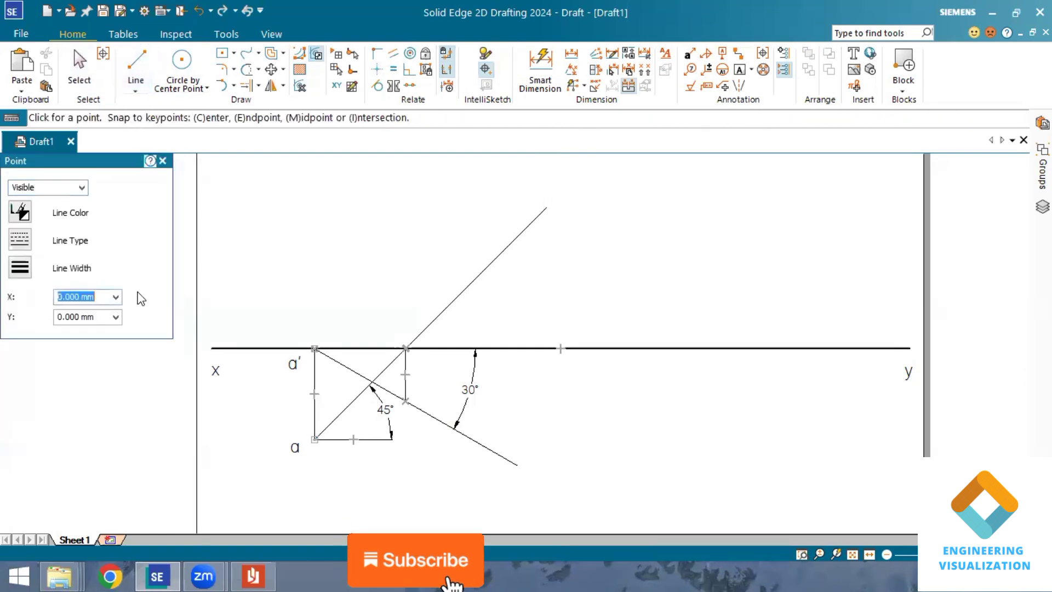
click(20, 267)
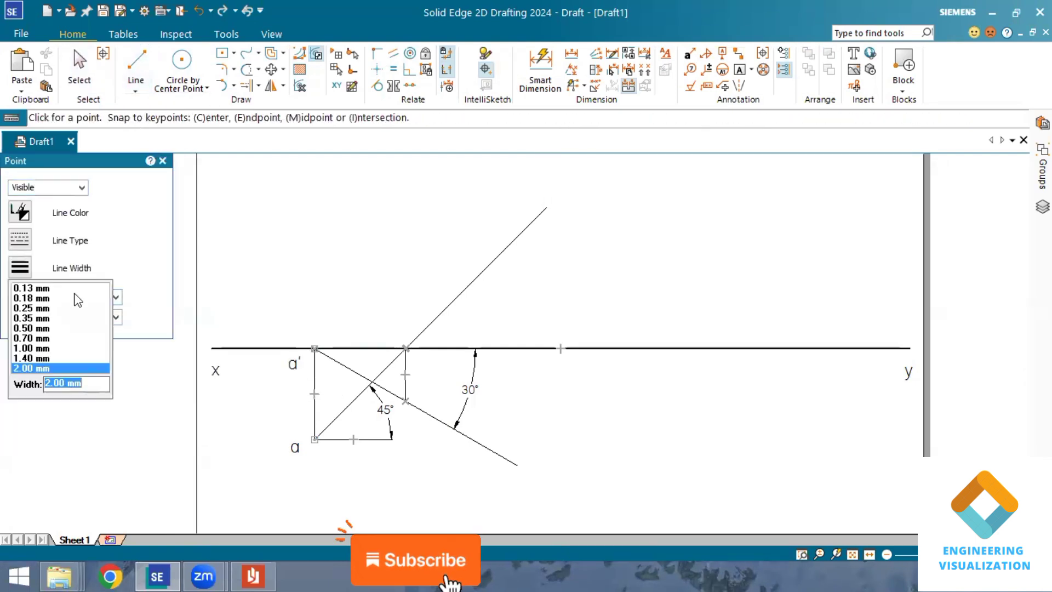
click(63, 368)
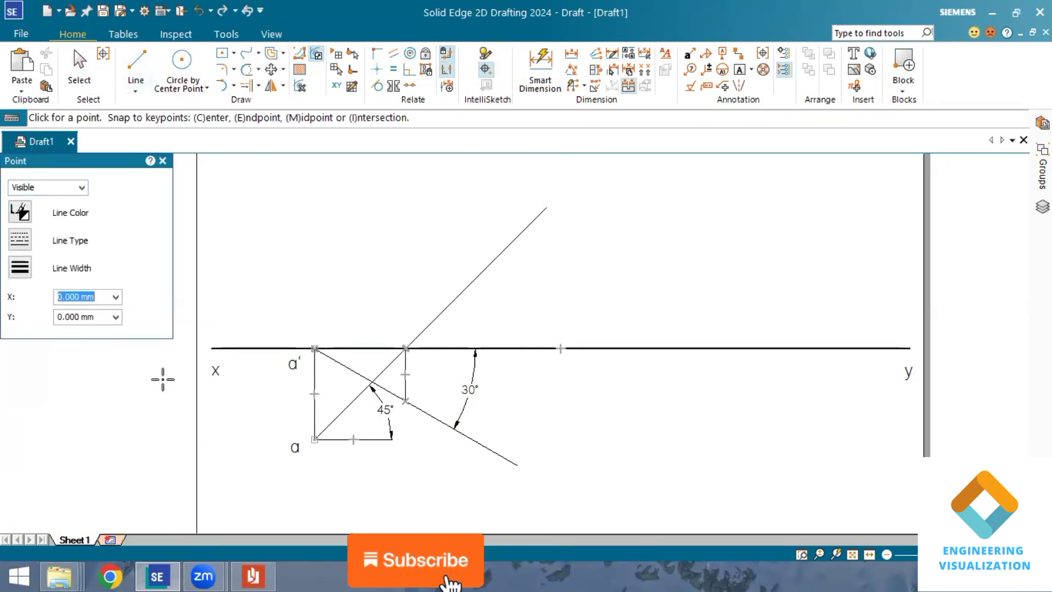
click(406, 400)
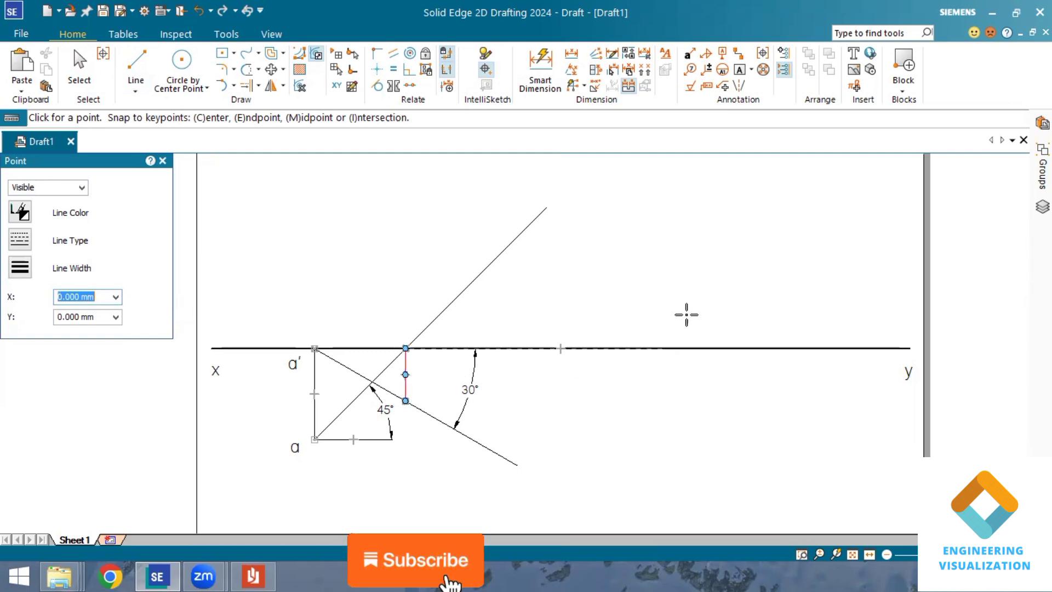
Label the projector's upper end on the xy line as b and its lower end on the 30° line as b'.
click(739, 70)
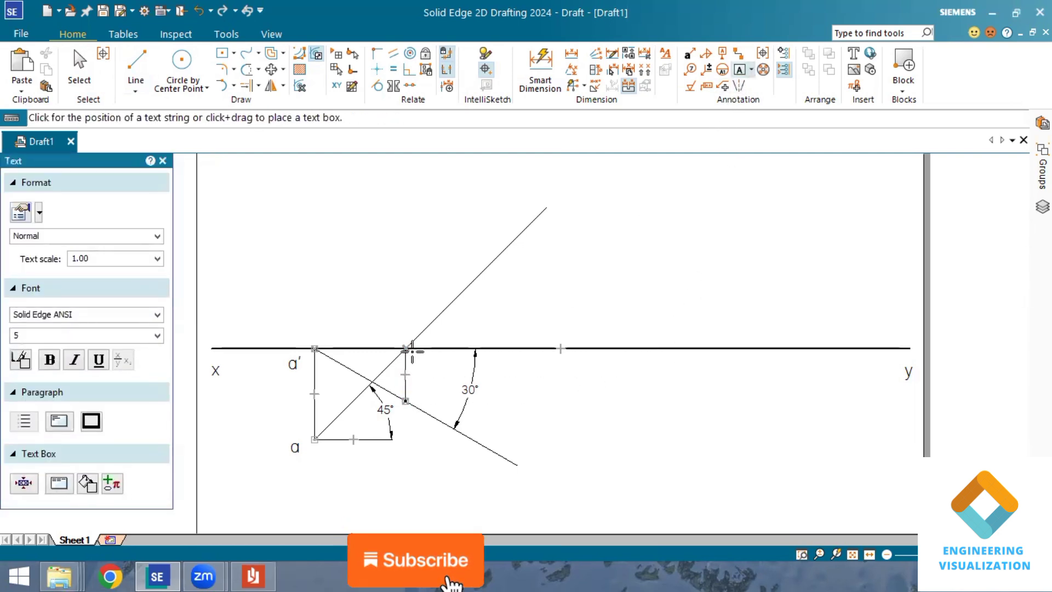
click(412, 350)
text(b)
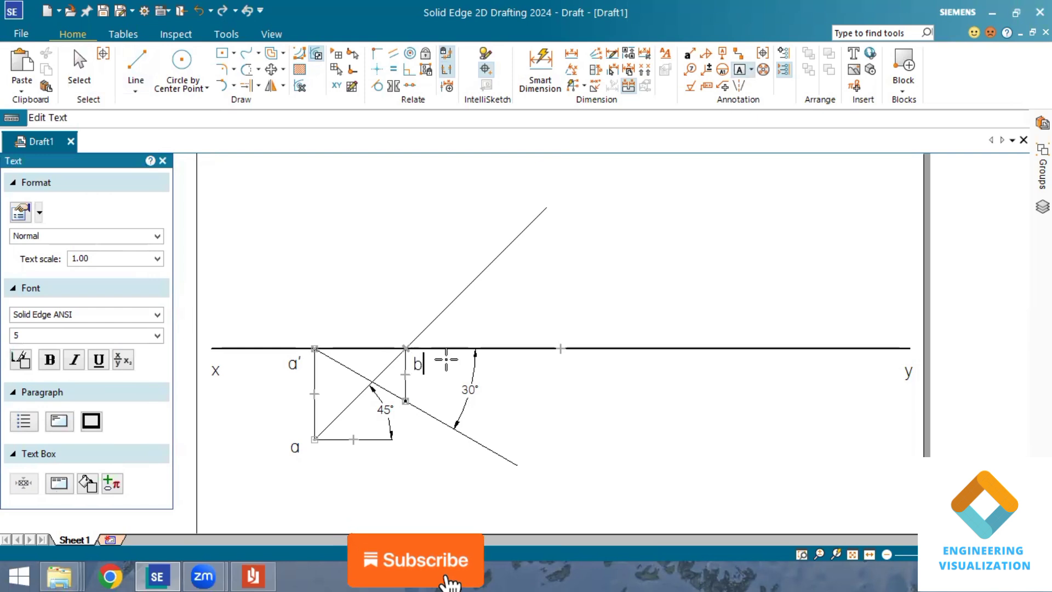
click(412, 411)
click(408, 410)
text(b')
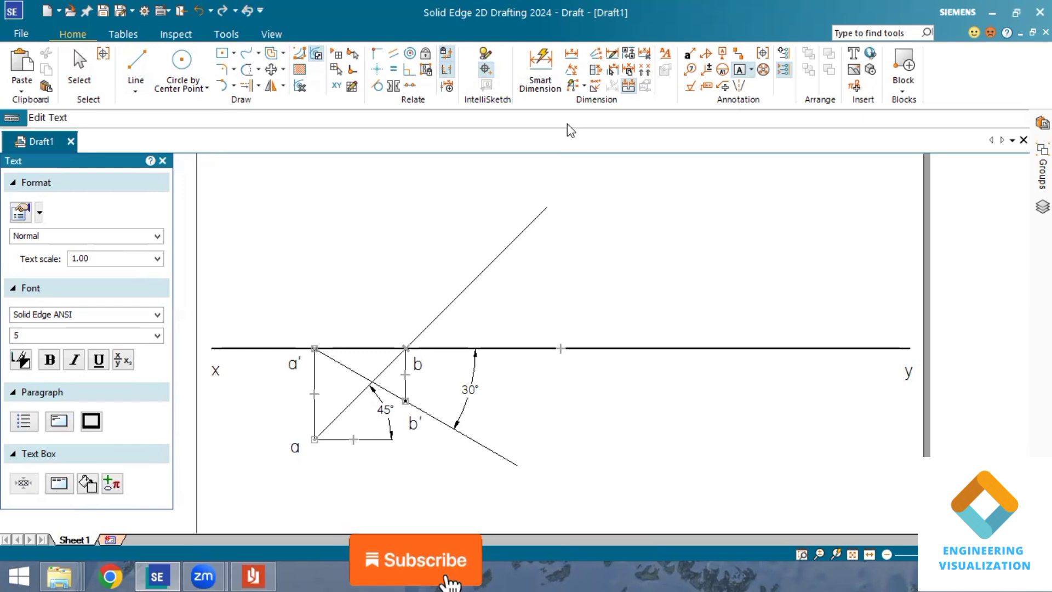
Switch to the question paper in Reader to check what question 1(a) asks about point B.
key(BackSpace)
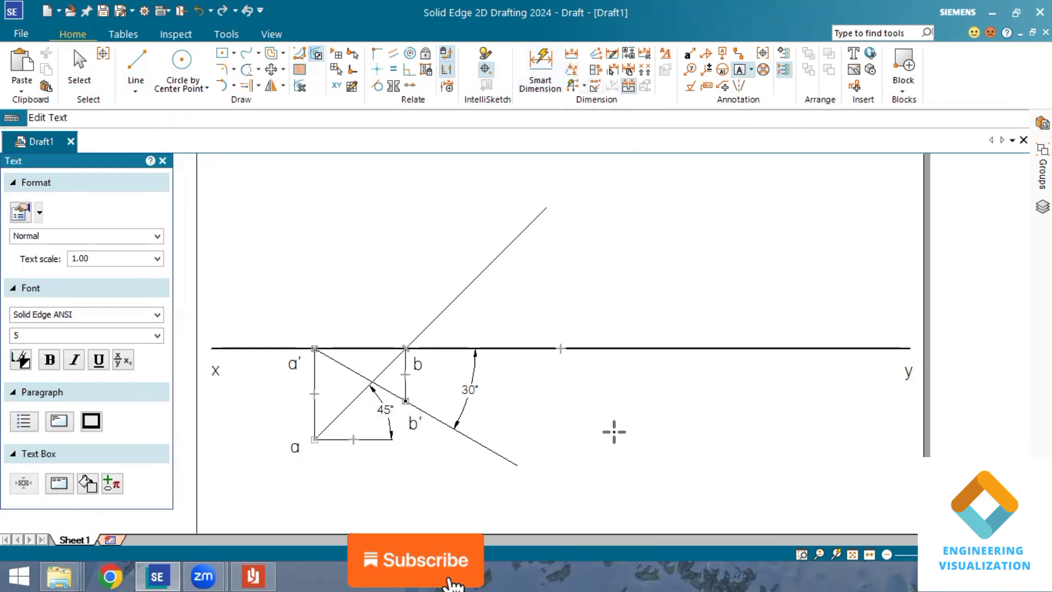
click(253, 575)
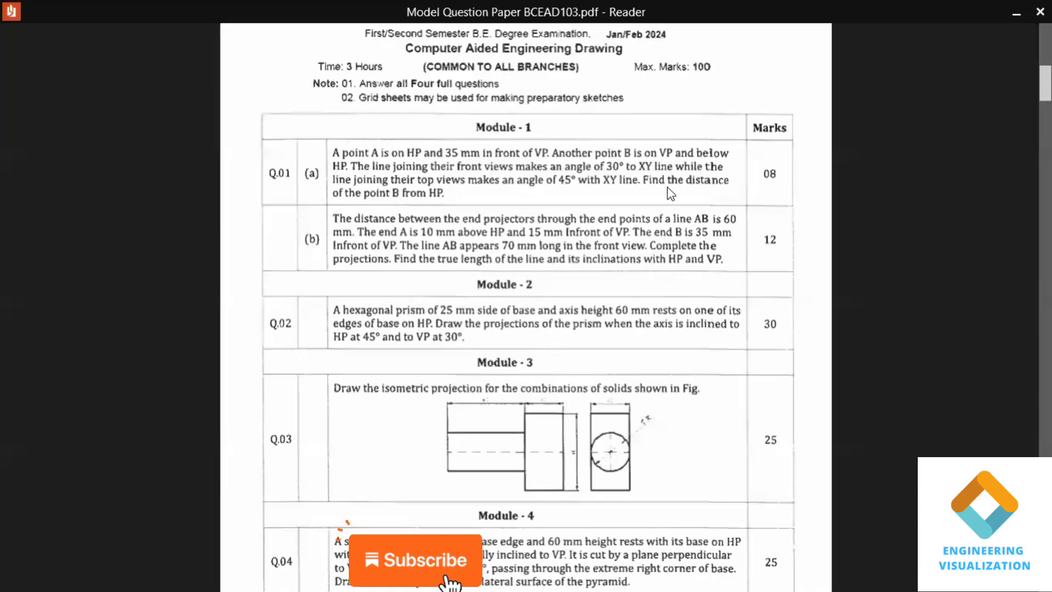
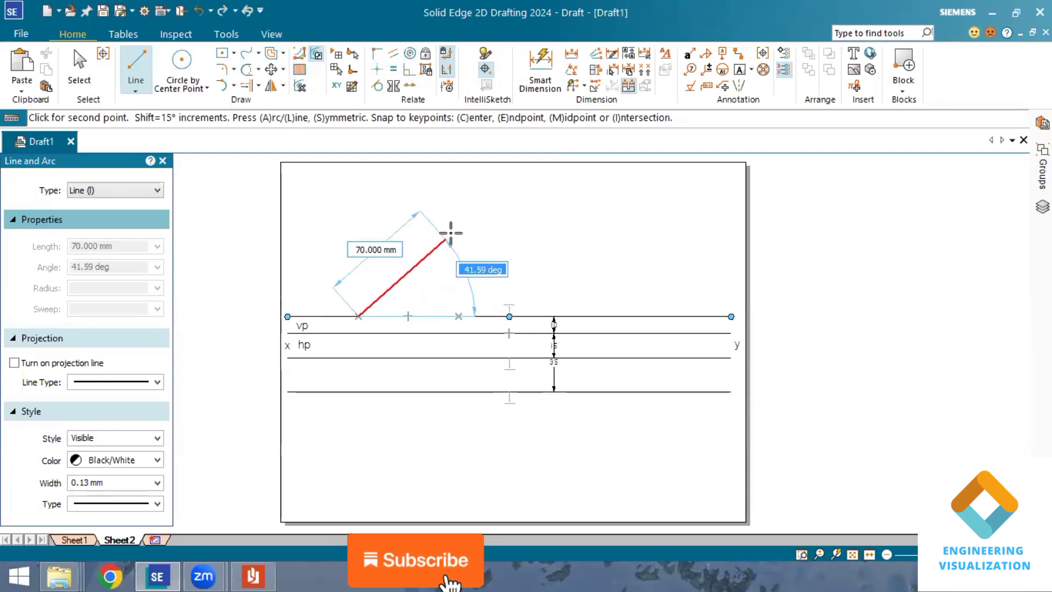
text(31)
key(Tab)
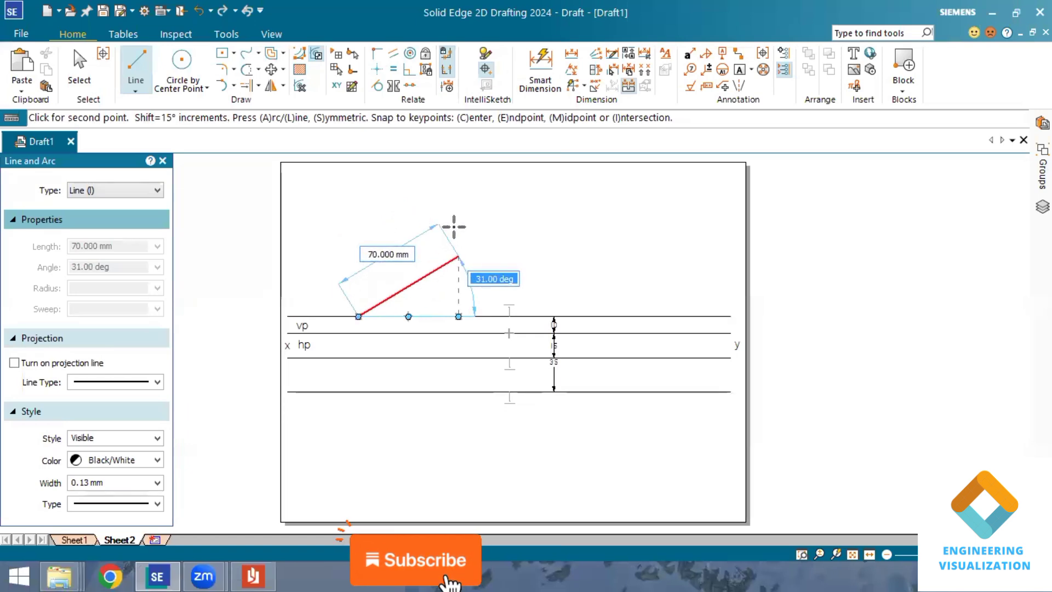
right_click(455, 227)
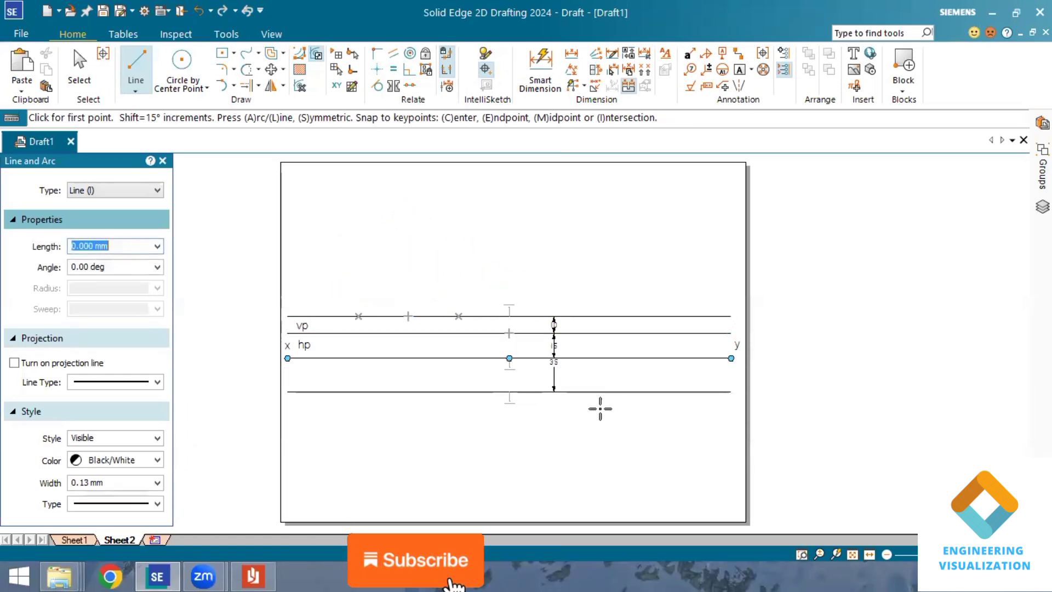
click(254, 575)
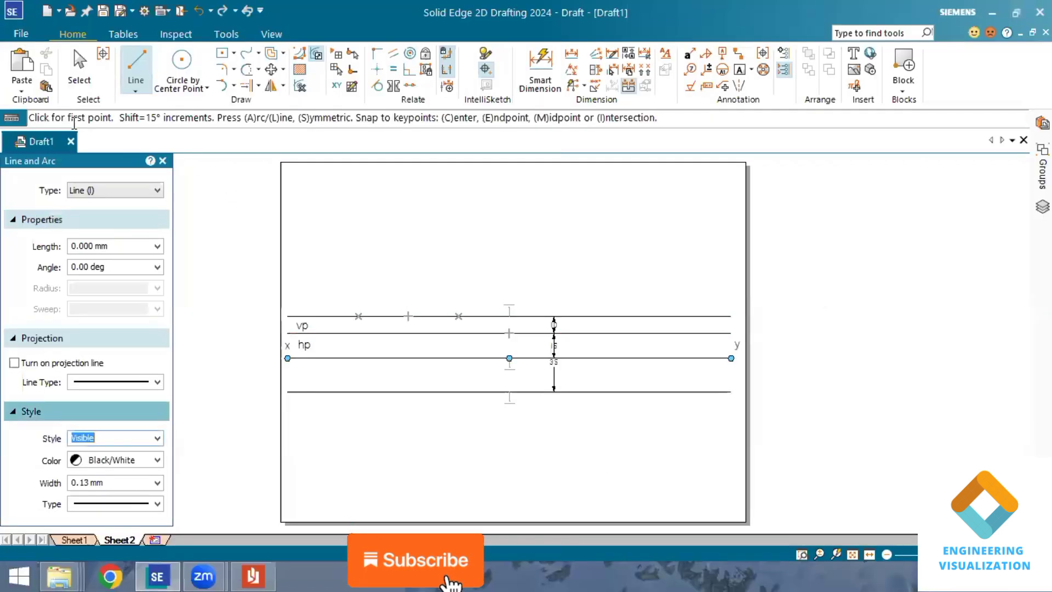
Turn on the projection line option for the Line command and set its line type to dashed.
click(133, 73)
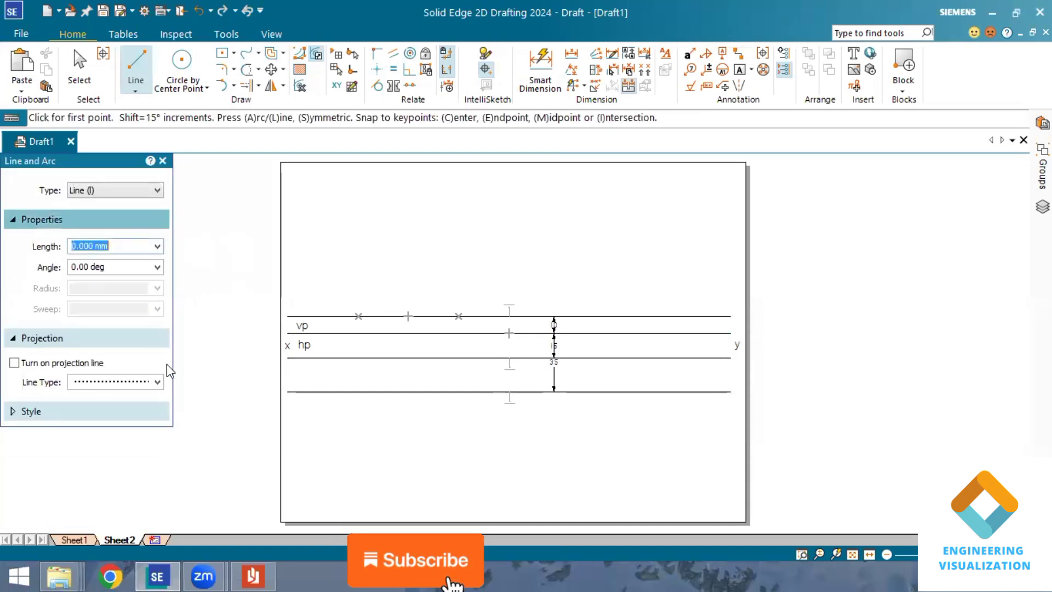
click(157, 382)
click(120, 408)
click(157, 382)
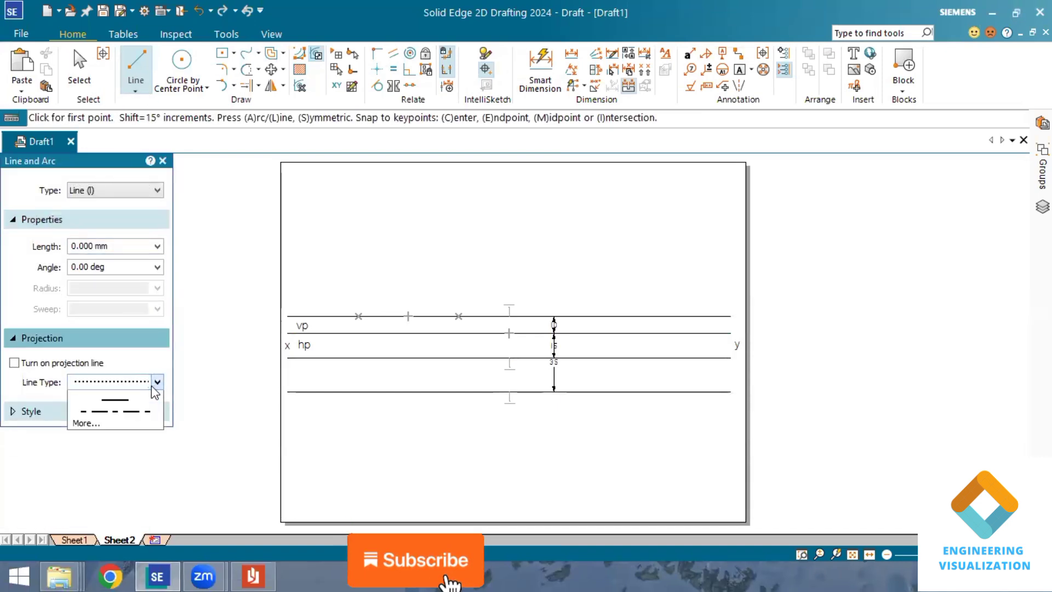
click(142, 408)
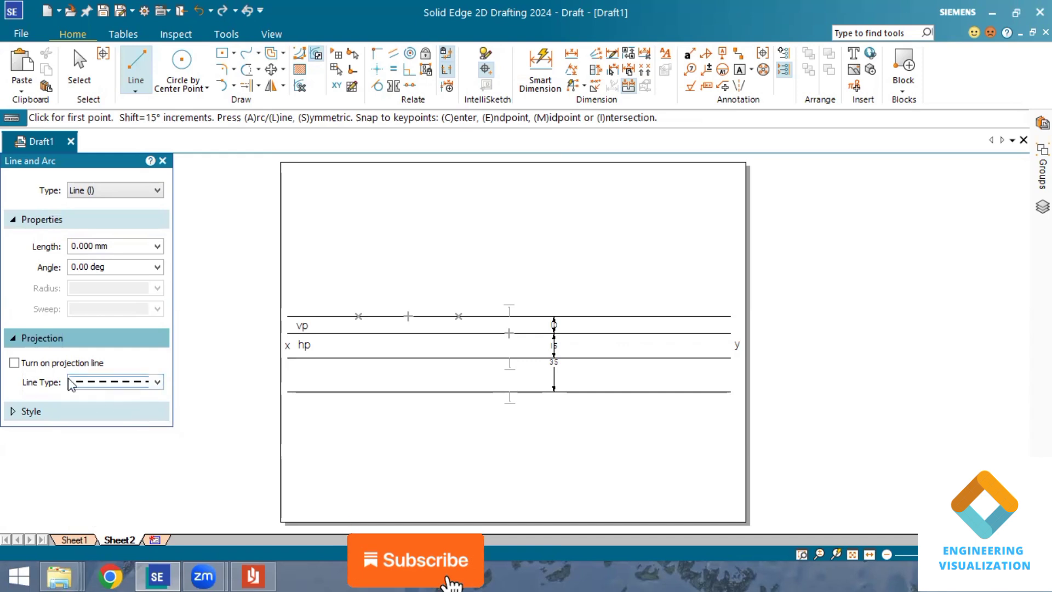
click(14, 364)
click(101, 412)
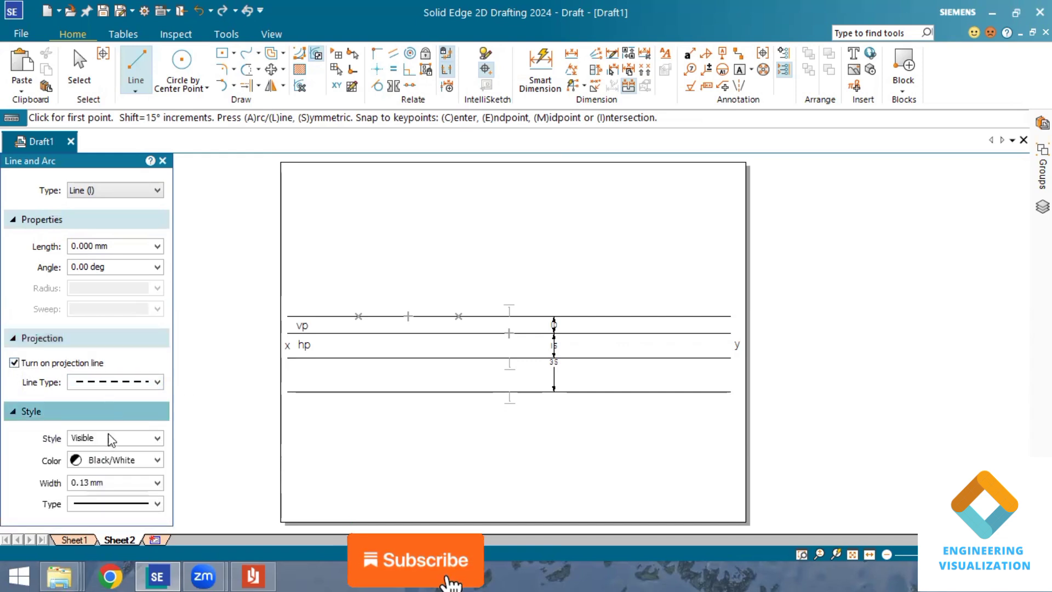
click(458, 316)
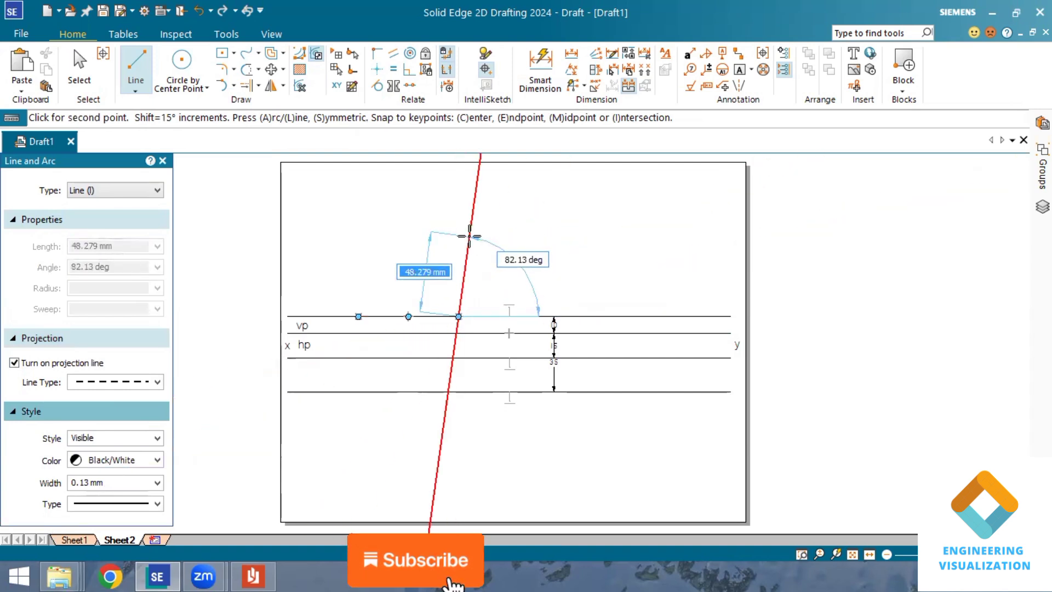
right_click(469, 237)
click(459, 223)
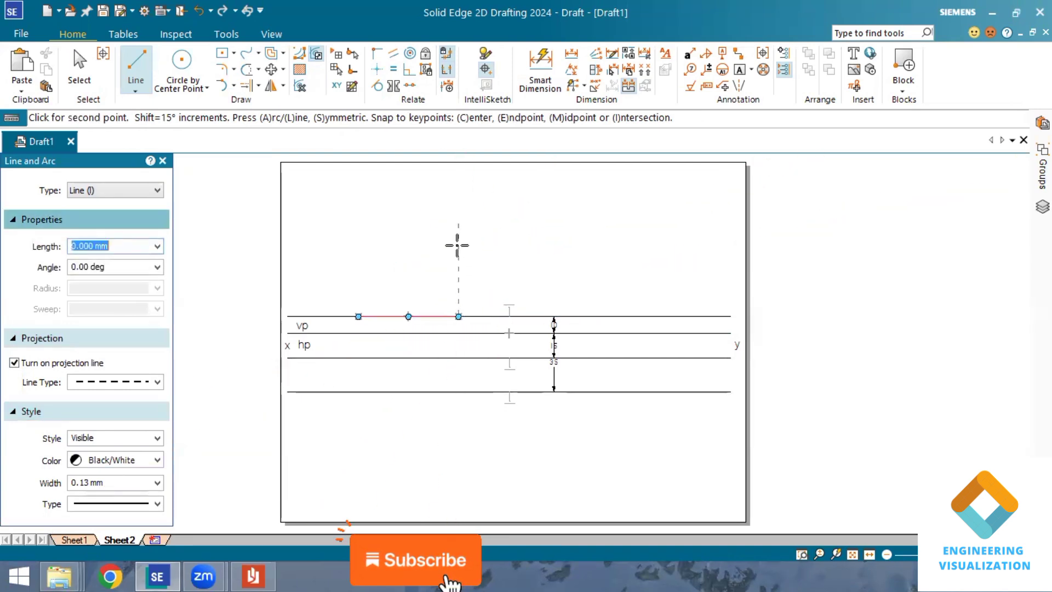
right_click(453, 217)
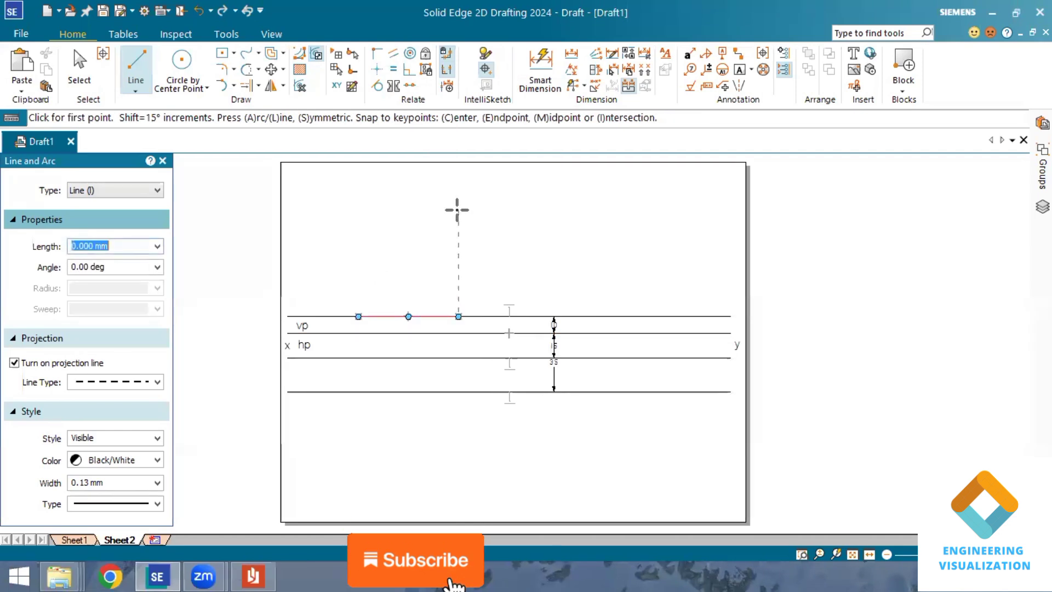
click(457, 210)
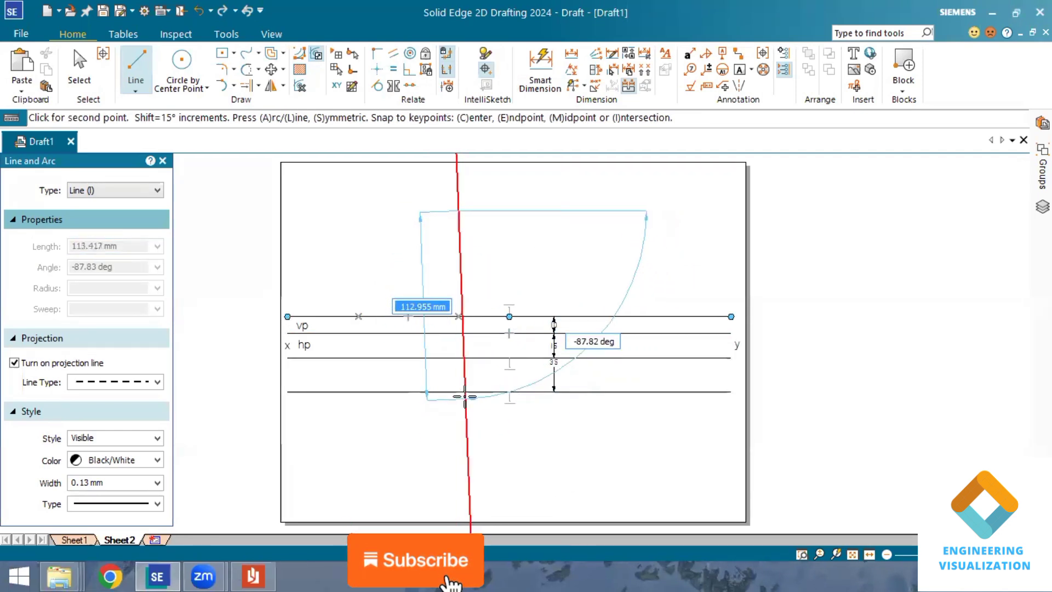
right_click(471, 361)
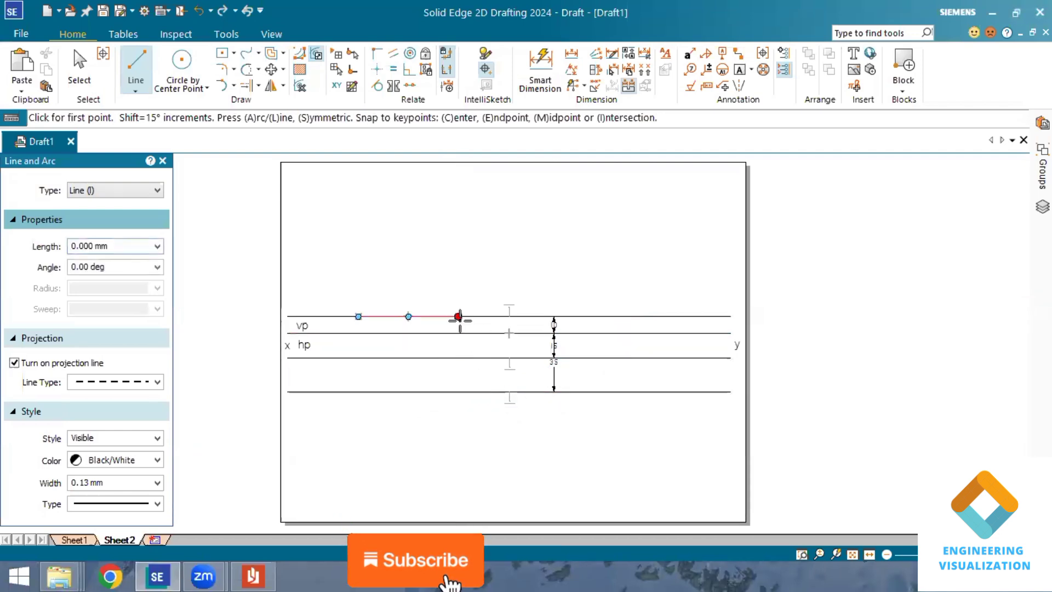
Draw a vertical projection line from the short segment's right end on the line above xy to below the lowest horizontal line.
click(458, 316)
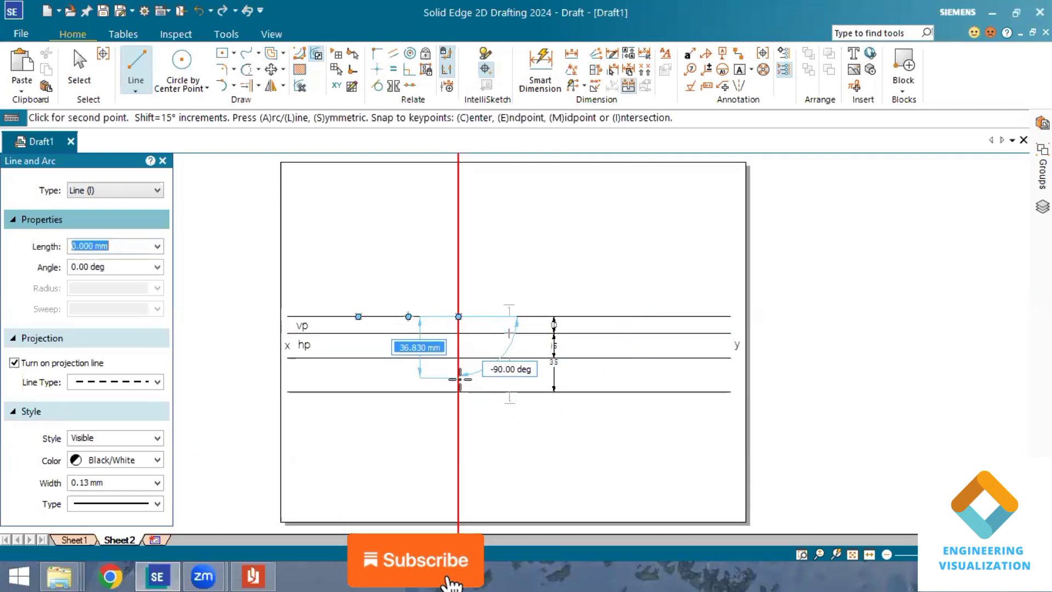
click(457, 454)
right_click(507, 433)
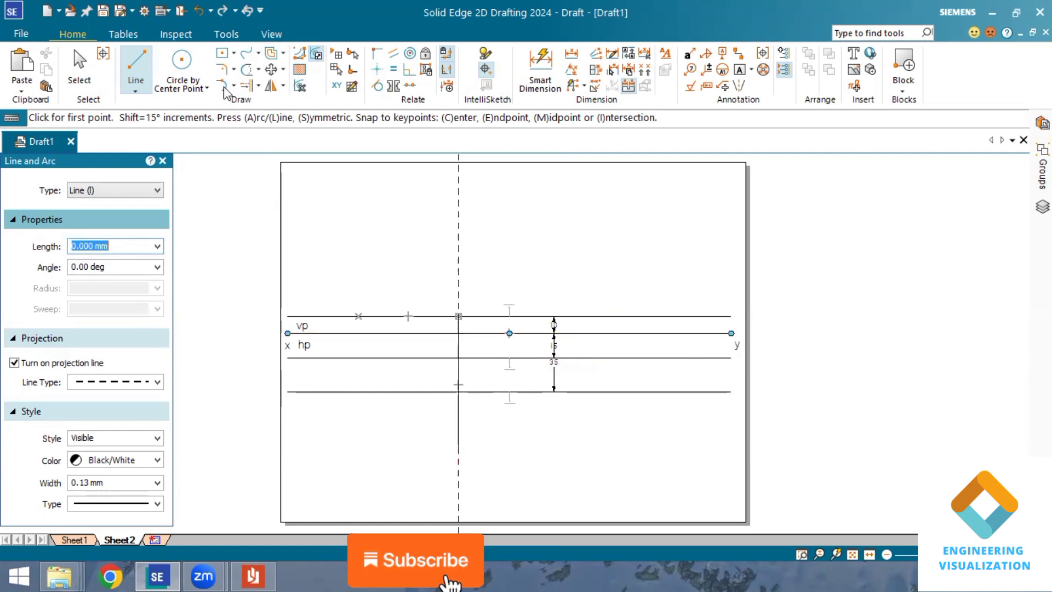
click(258, 53)
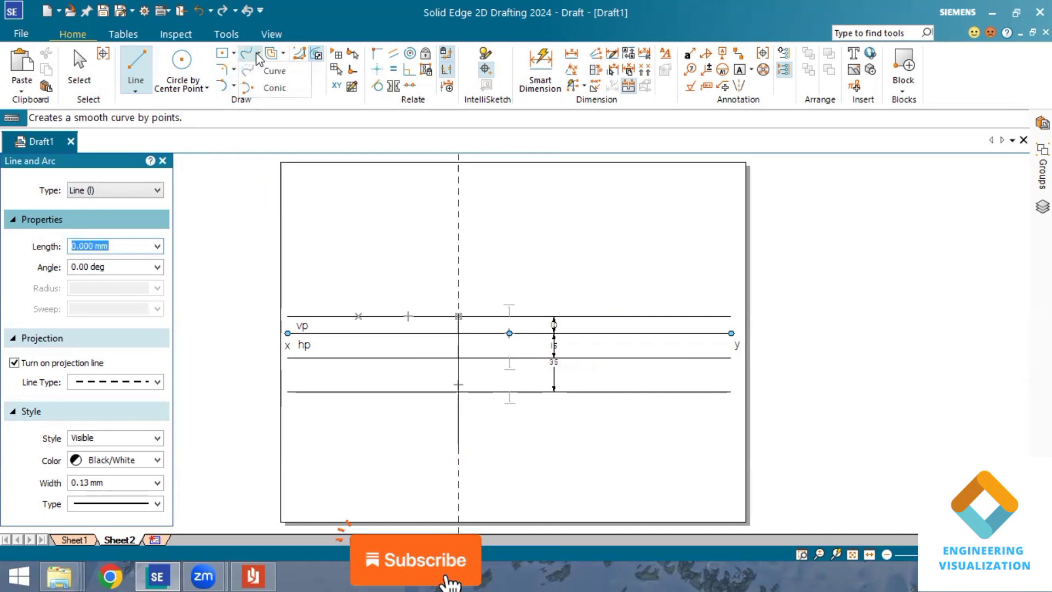
click(207, 89)
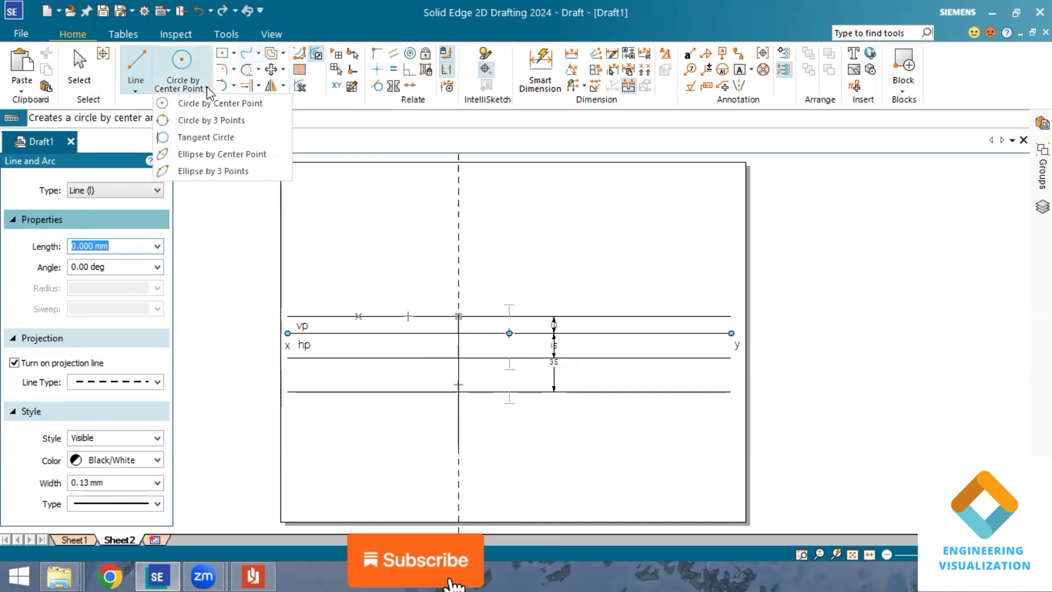
right_click(353, 145)
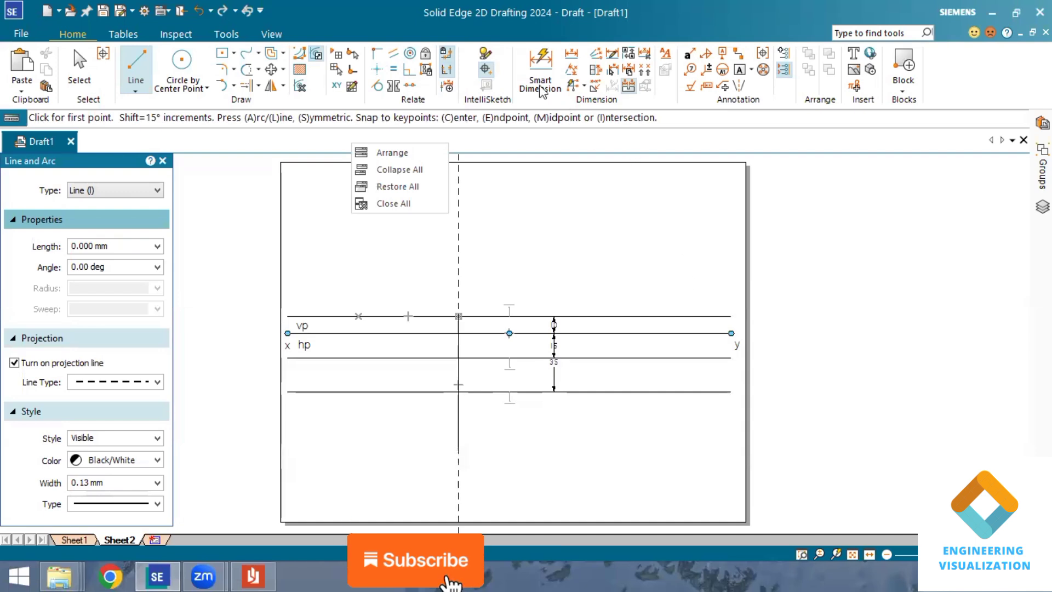
key(Escape)
click(459, 316)
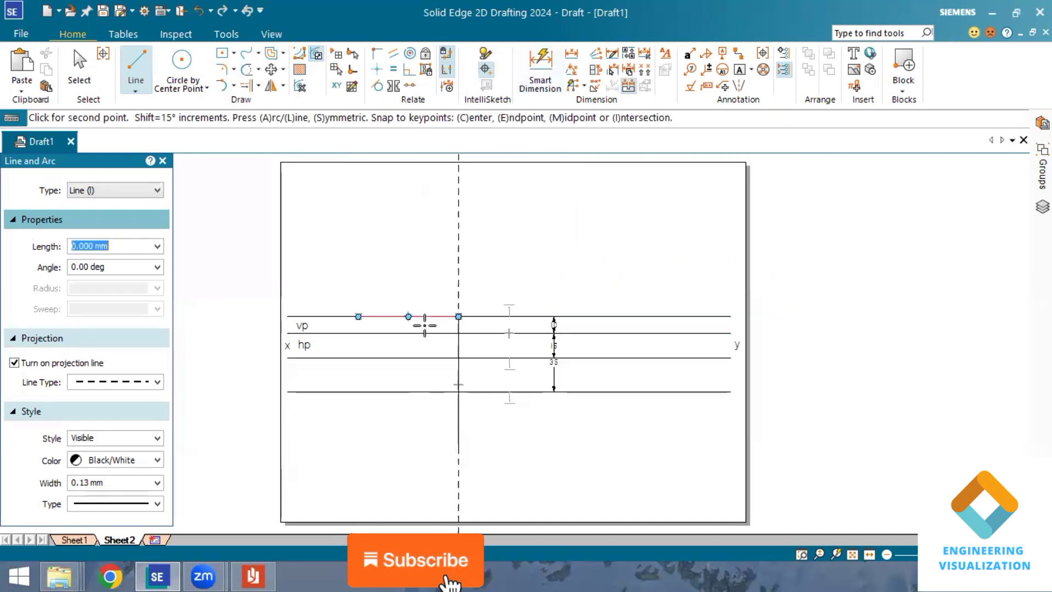
key(Escape)
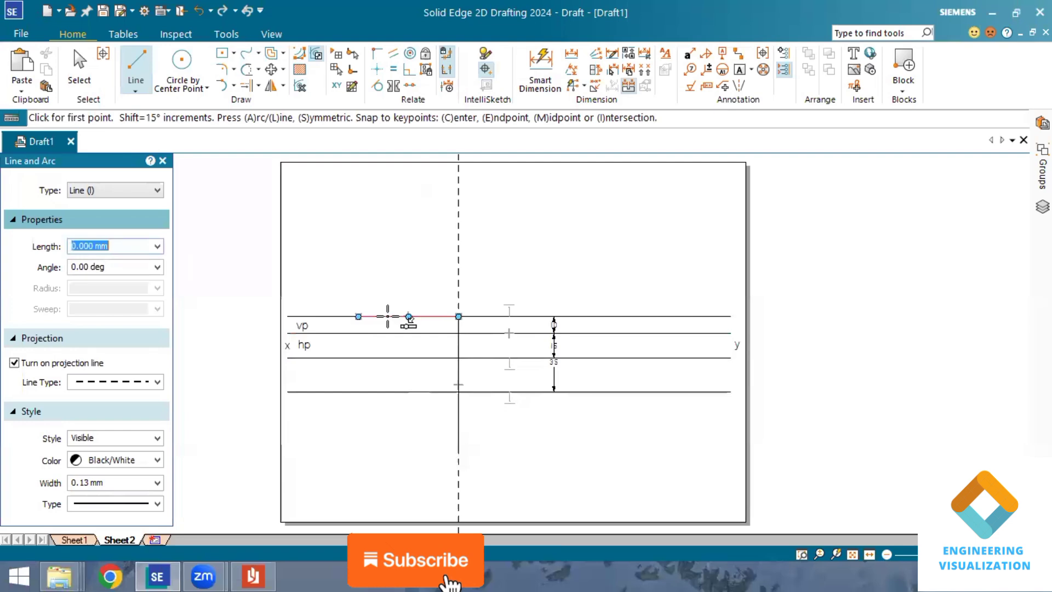
click(387, 316)
key(Escape)
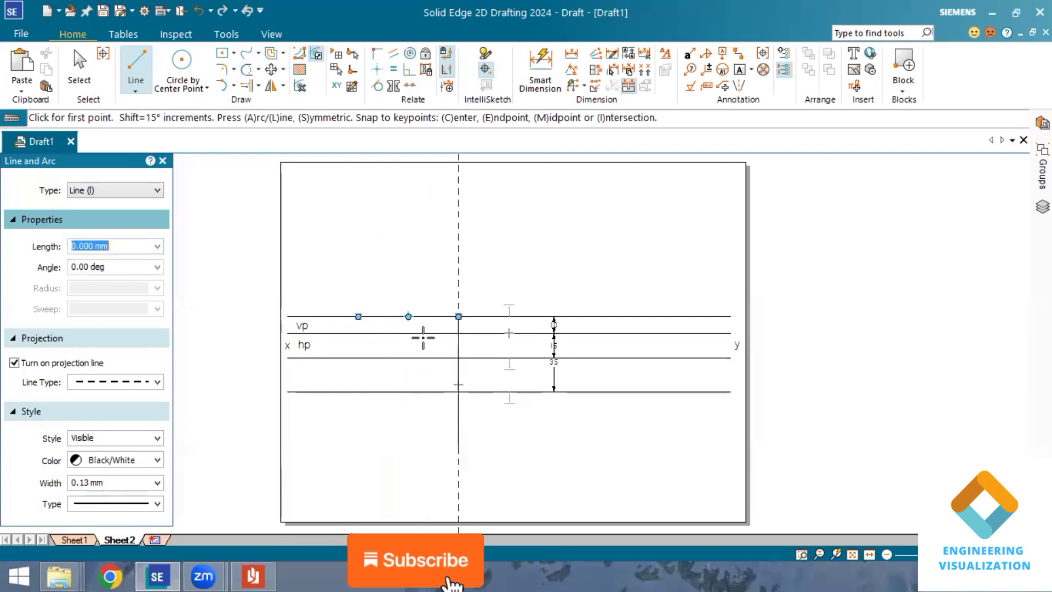
Dimension the length of the short segment on the line above xy, placing the dimension beneath it, between the two lowest horizontal lines.
key(Escape)
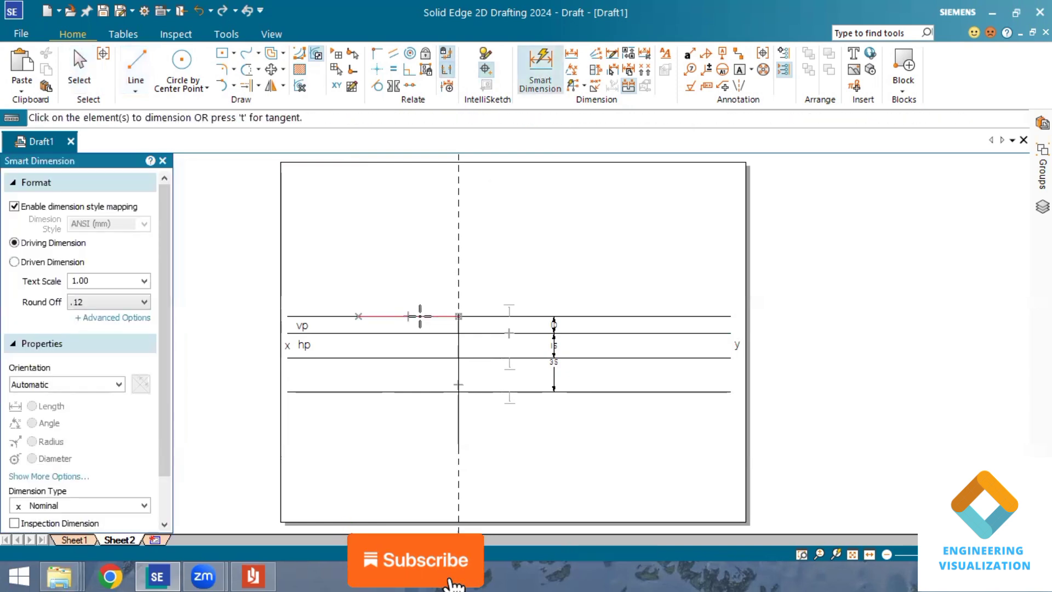
click(418, 316)
click(421, 372)
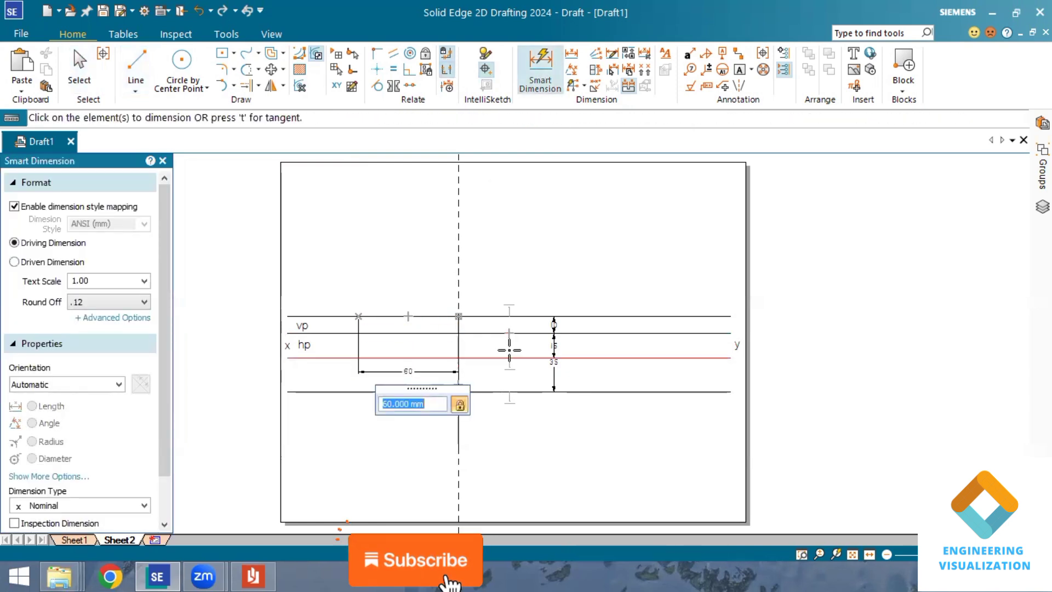
Draw a 70 mm line at 31° from the short segment's left end up to the dashed vertical projection line.
click(135, 65)
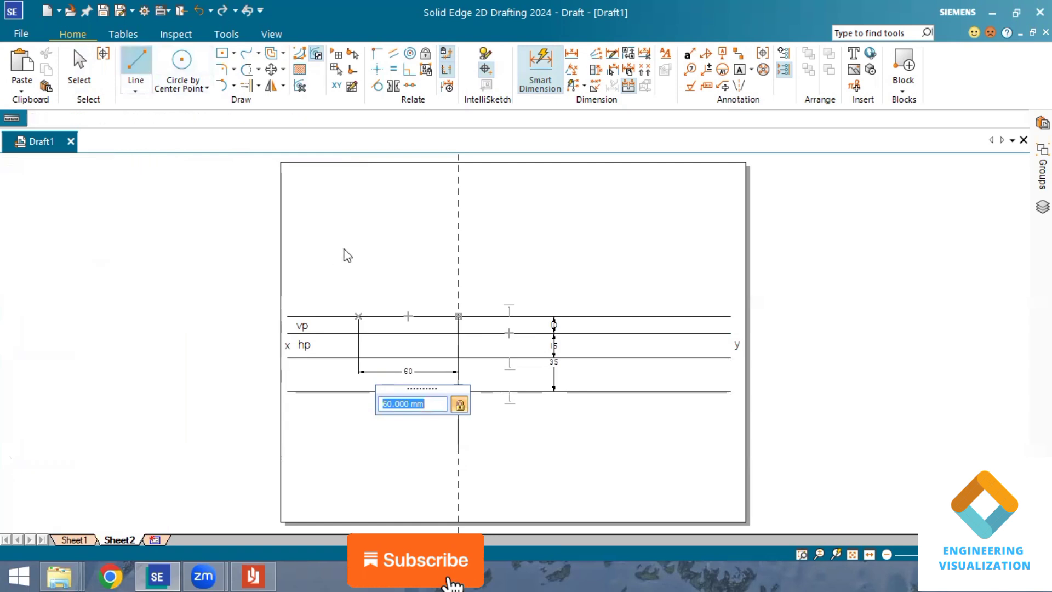
click(358, 316)
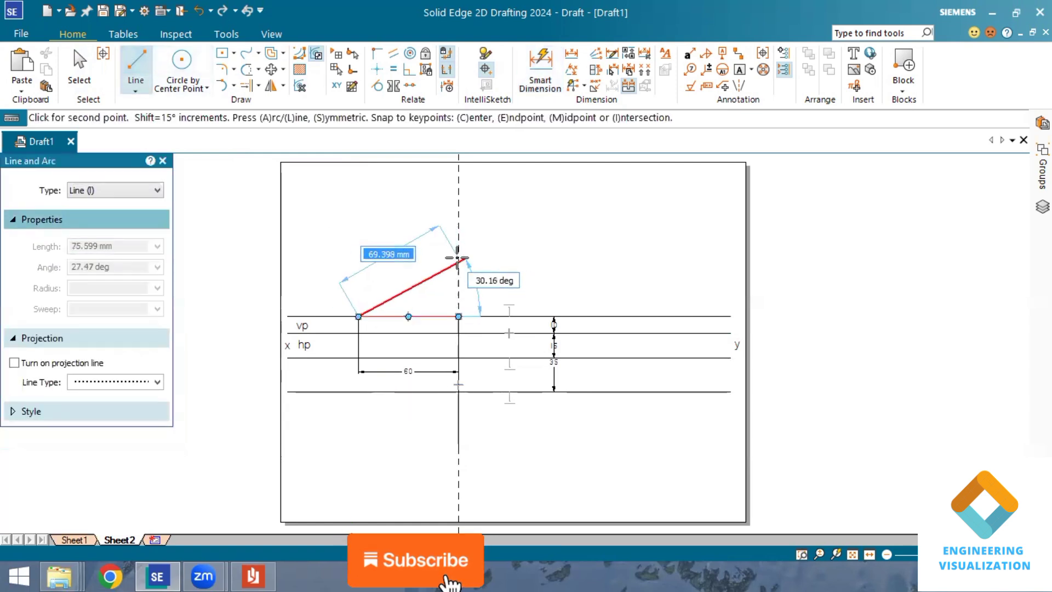
text(7)
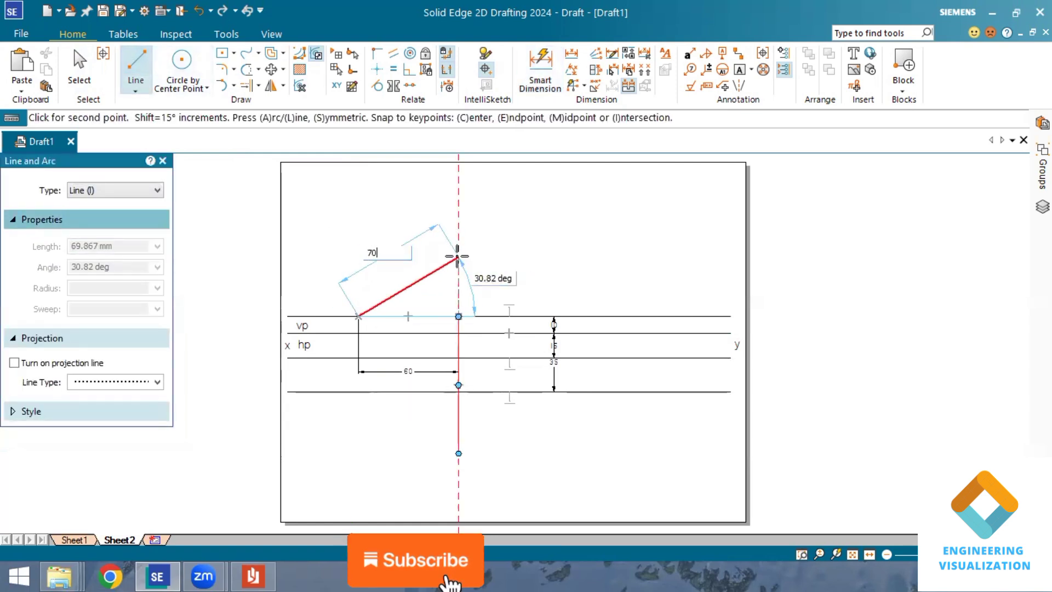
text(0)
key(Tab)
text(31)
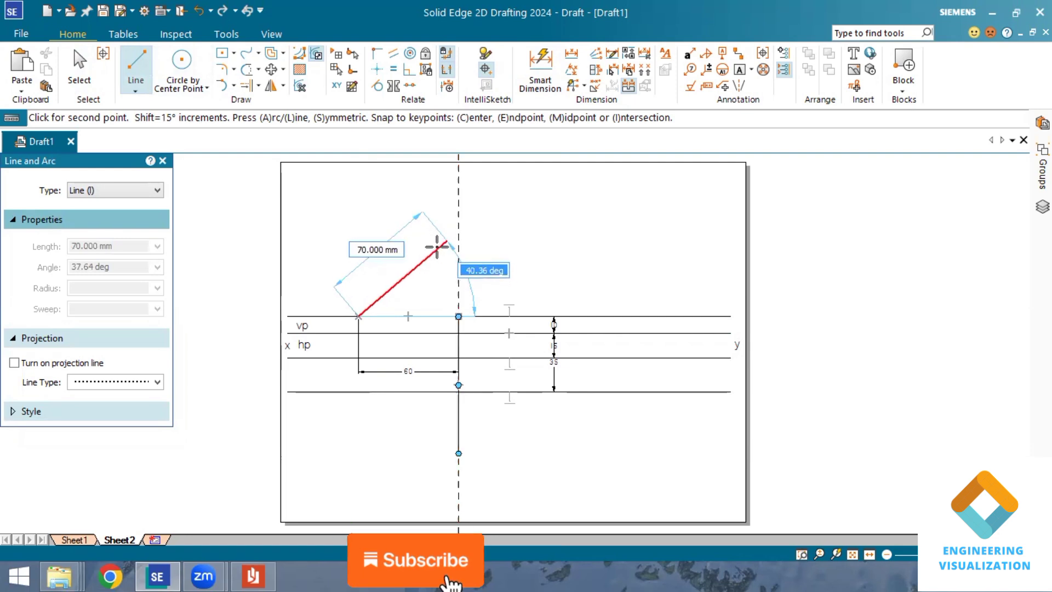
key(Tab)
click(456, 257)
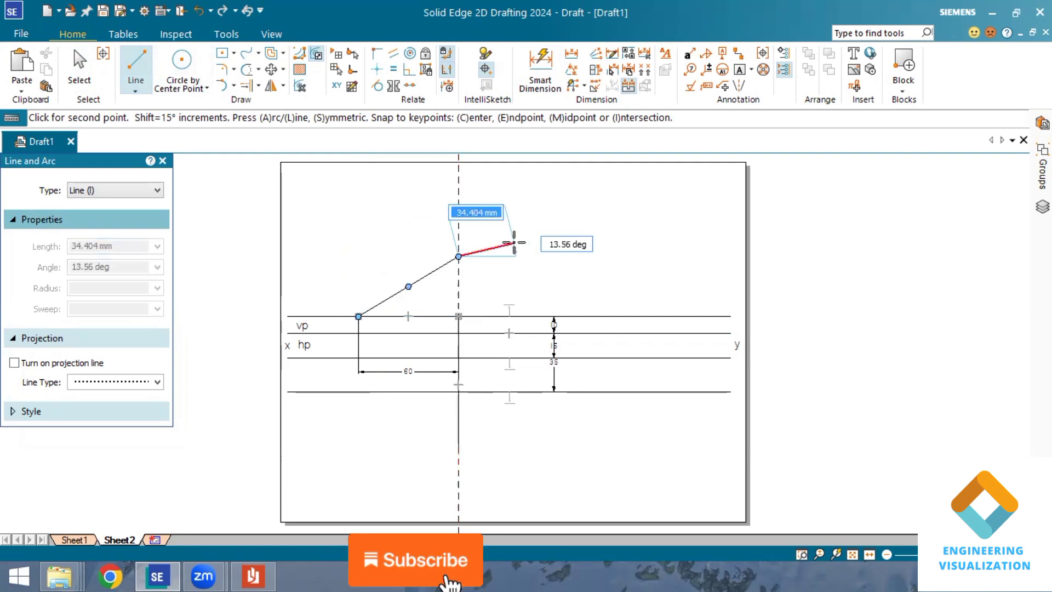
right_click(515, 241)
Label the inclined line's lower end as a' and its upper end as b'.
click(739, 70)
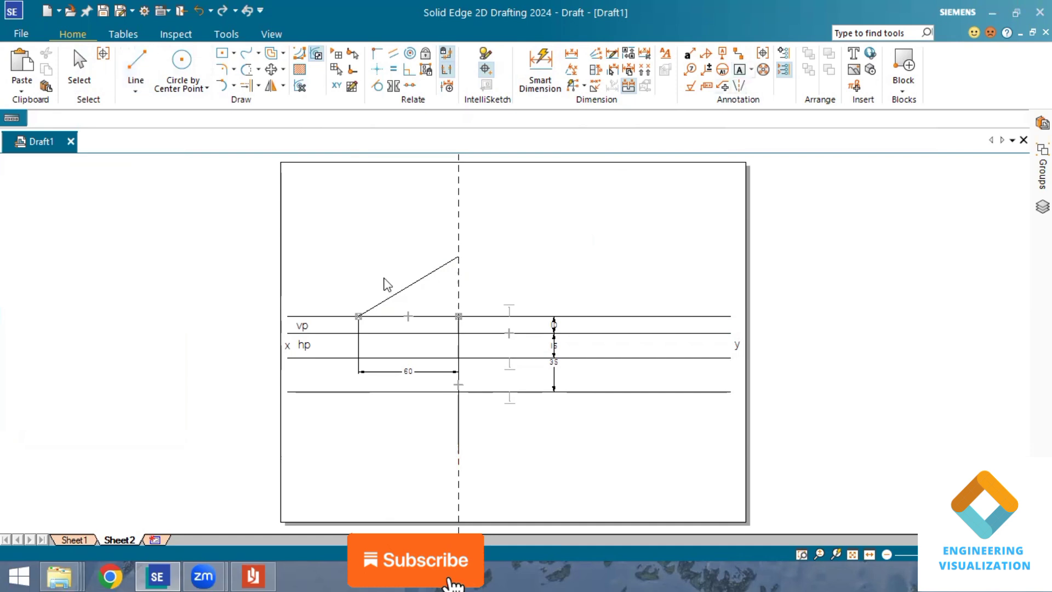
click(345, 302)
text(a)
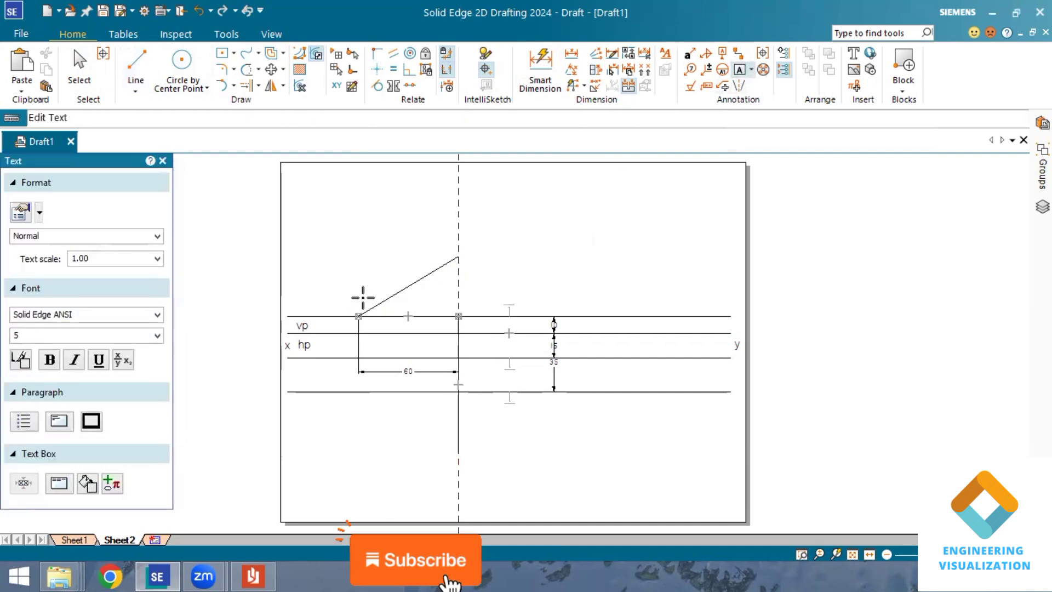
click(447, 241)
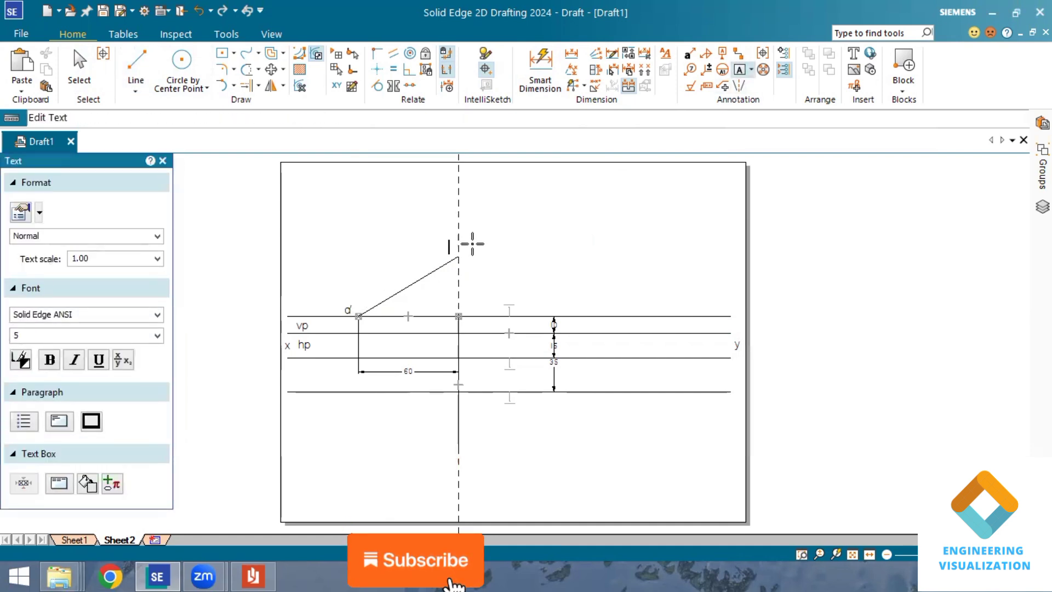
text(b')
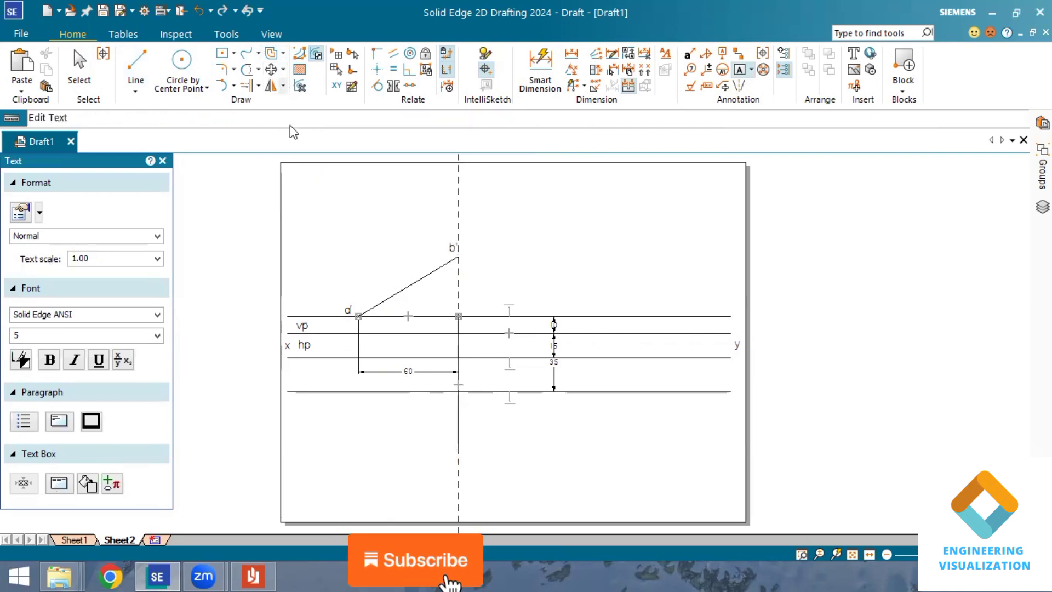
Draw an arc centred on a' from b' down to the horizontal line through a'.
click(201, 89)
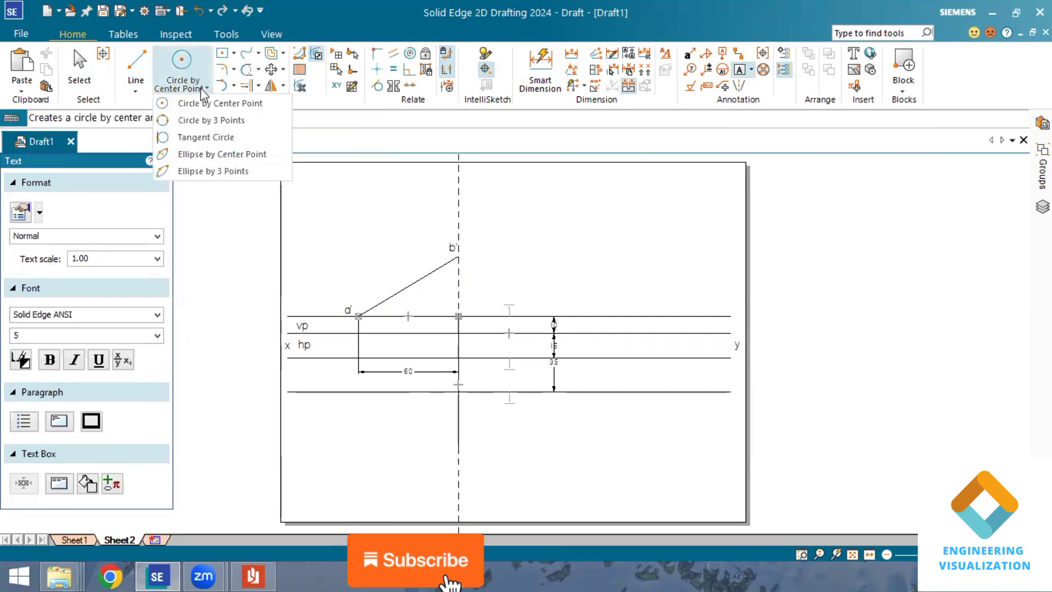
click(234, 86)
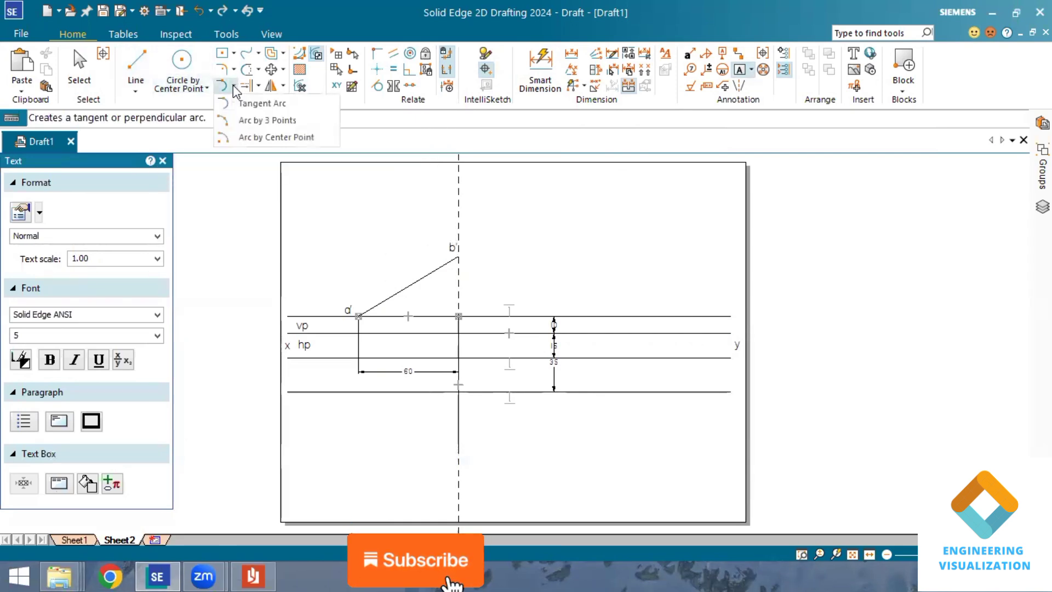
click(244, 137)
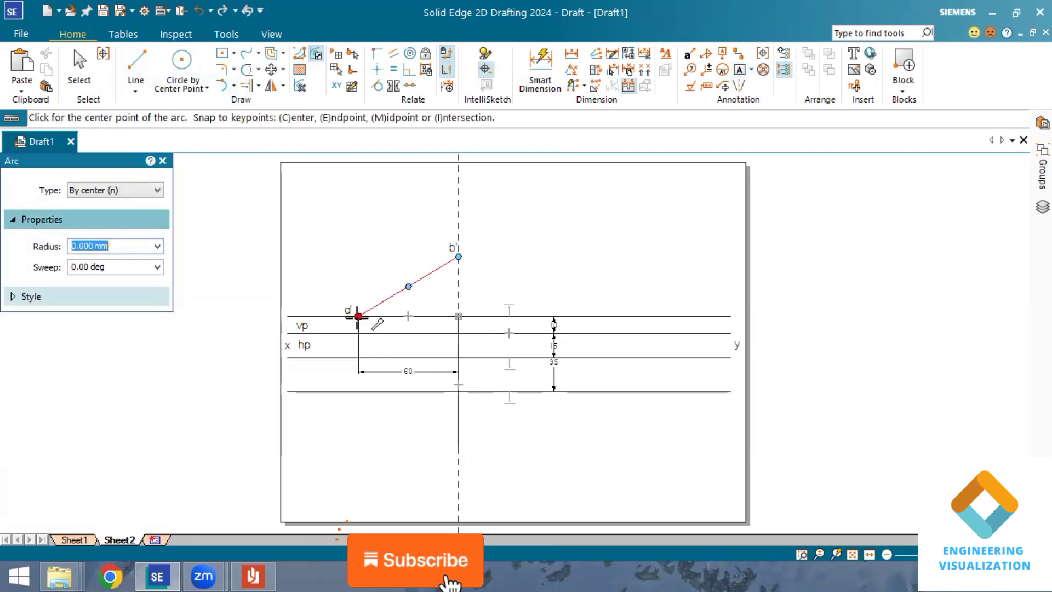
click(359, 316)
click(459, 256)
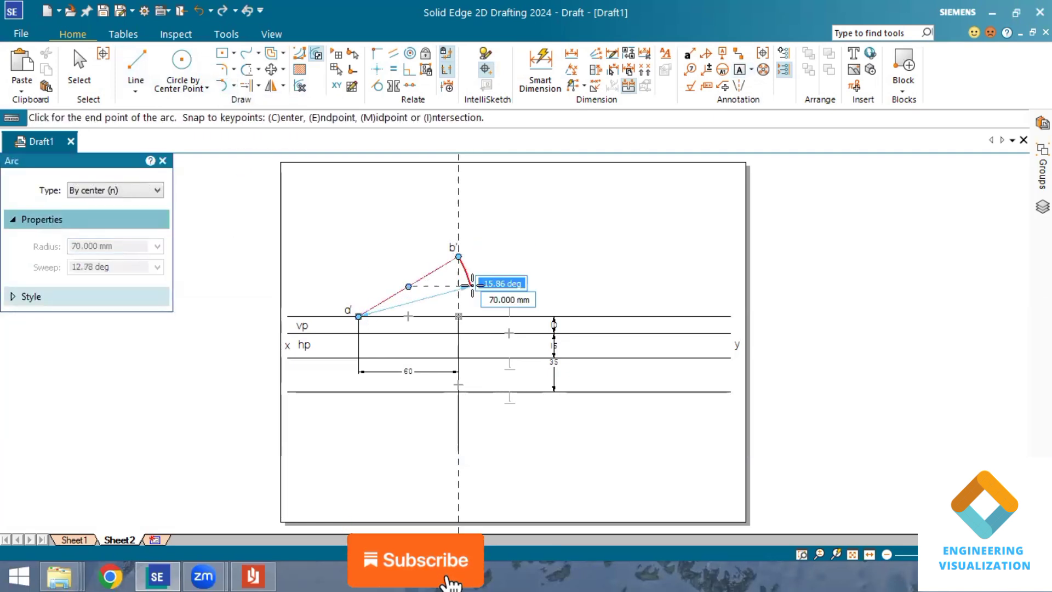
click(498, 319)
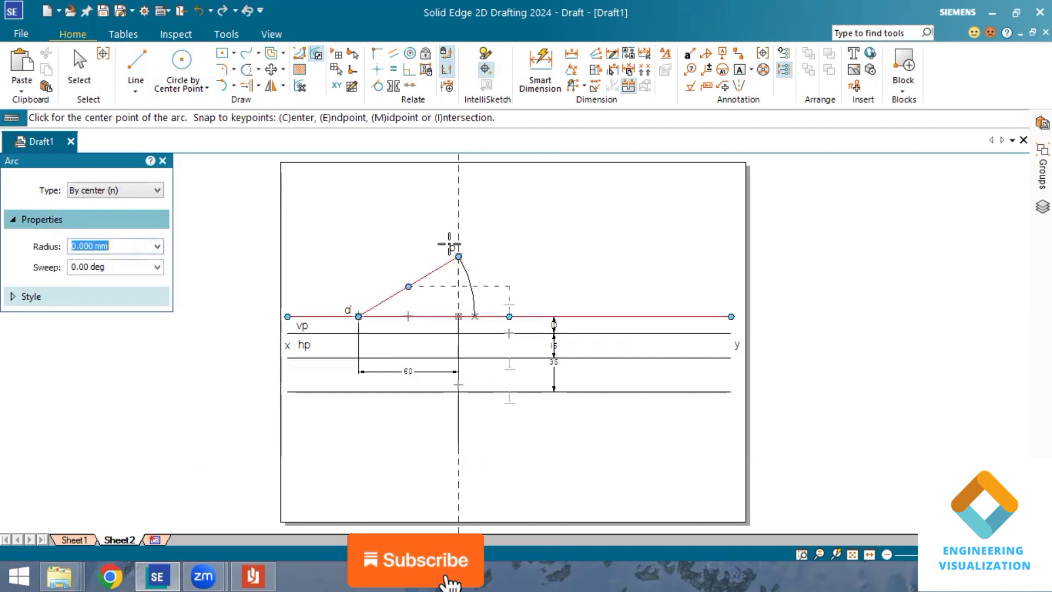
Set the projection line type to solid and draw a vertical line about 92 mm long down from the arc's lower end.
click(141, 73)
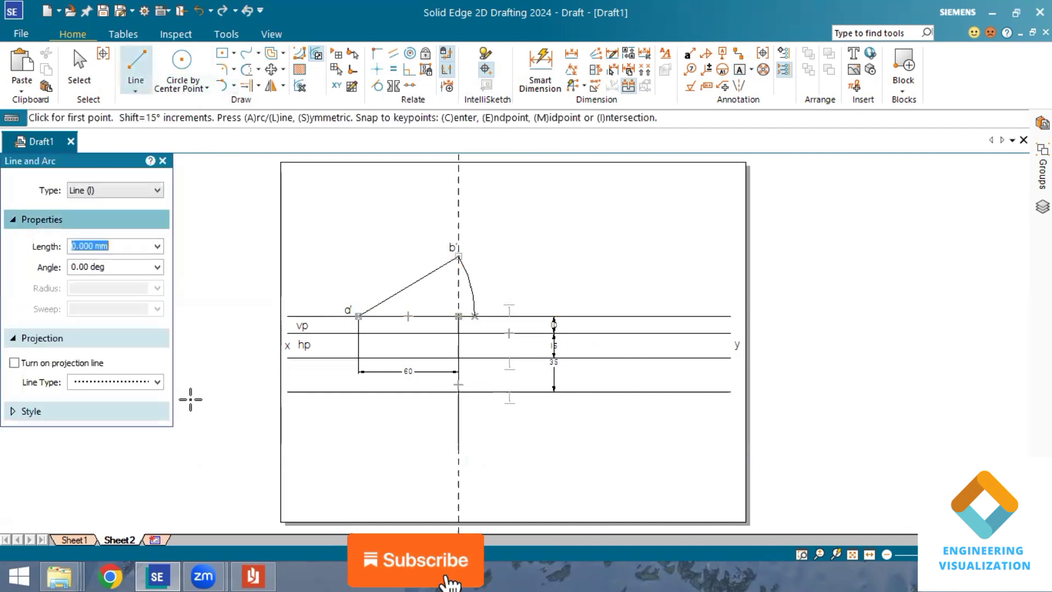
click(157, 381)
click(155, 395)
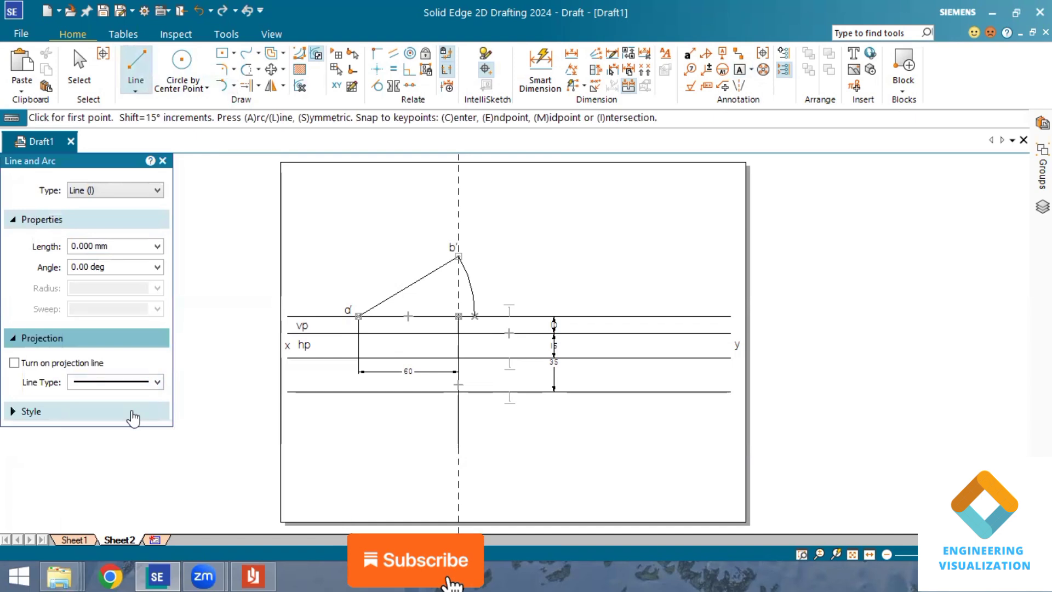
click(132, 416)
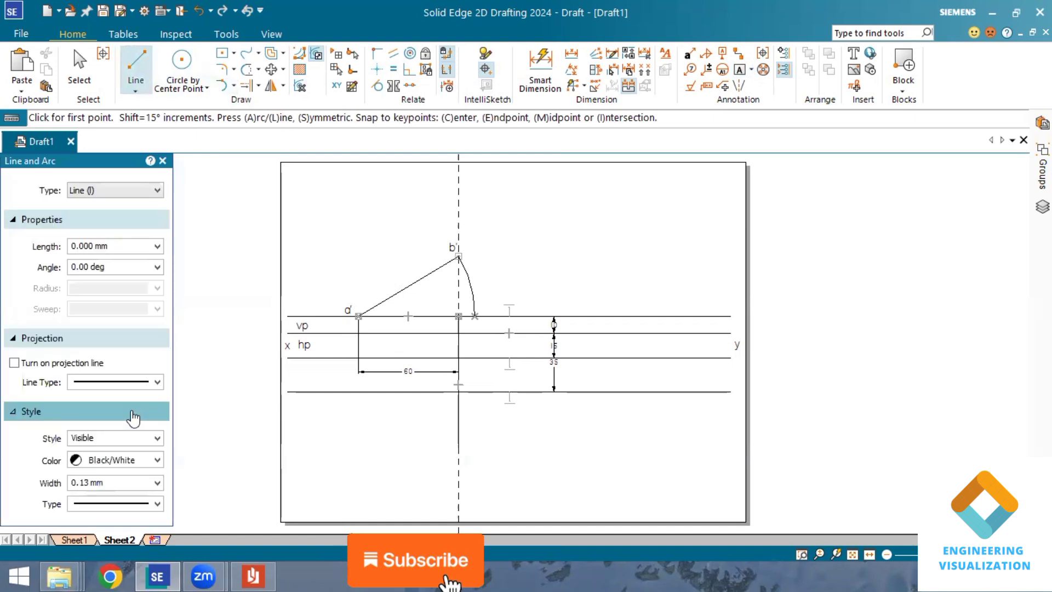
click(475, 316)
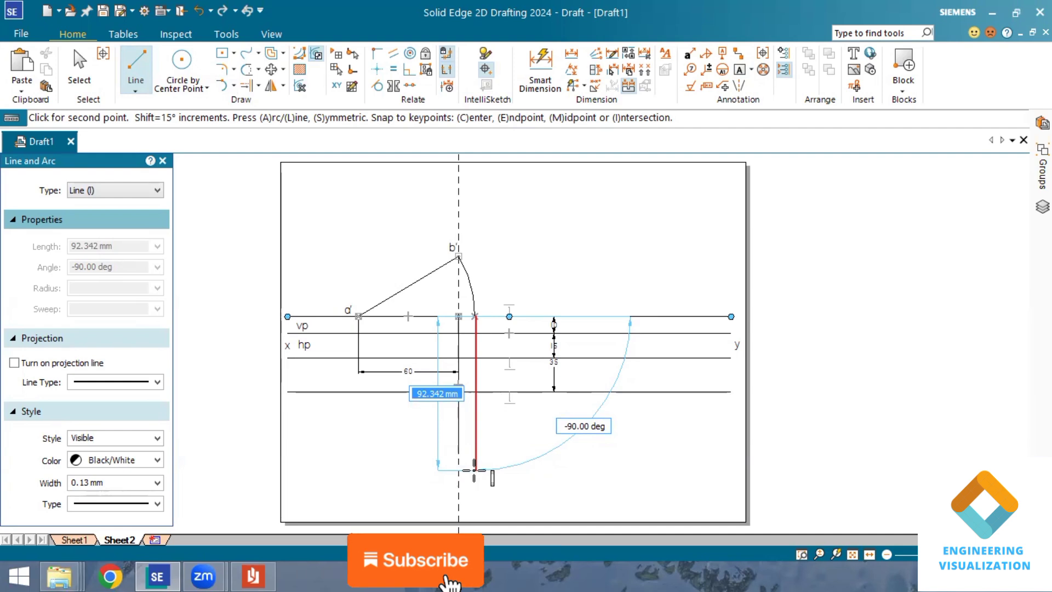
click(474, 470)
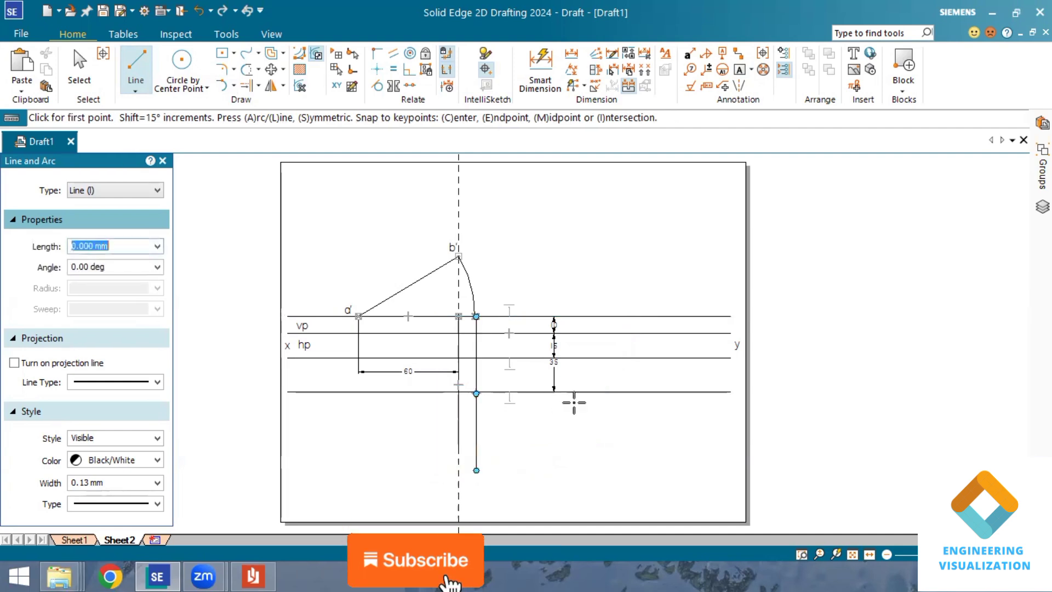
Dimension the length of inclined line a'b', placing the dimension above and parallel to it.
click(540, 67)
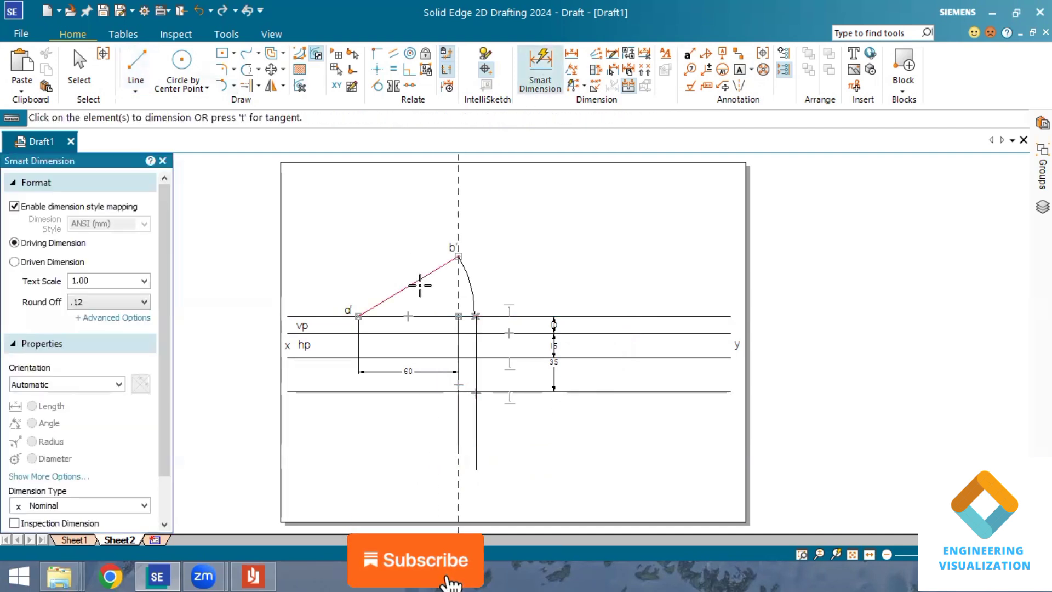
click(415, 279)
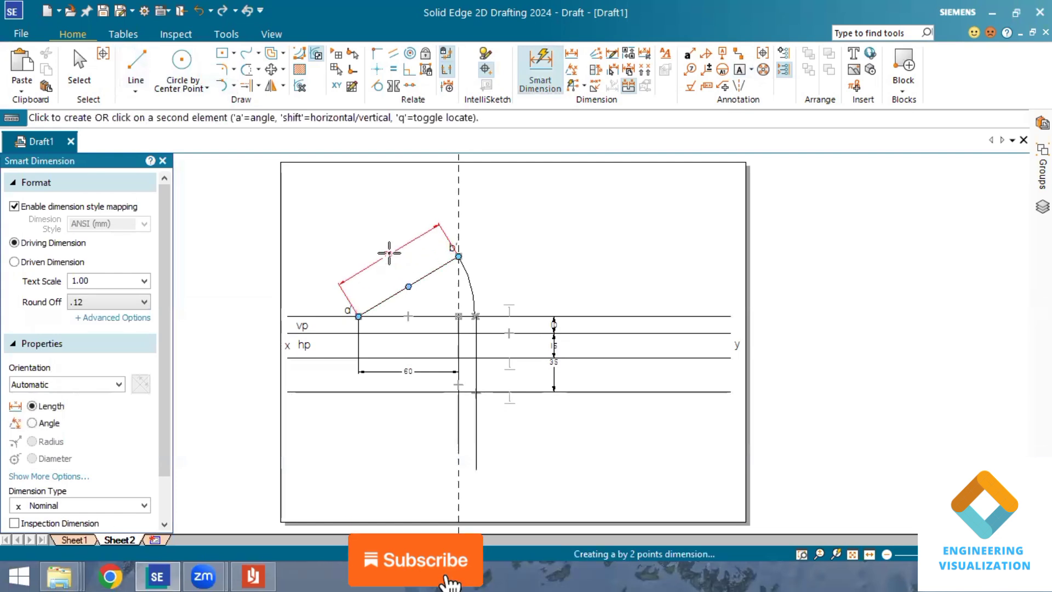
click(389, 252)
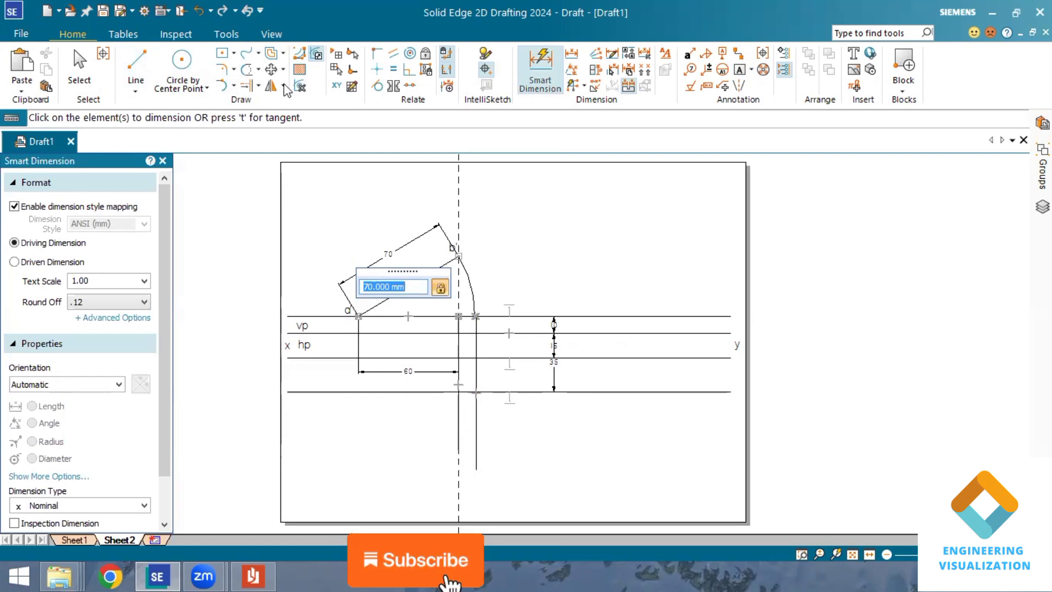
Trim off the part of the arc's vertical projection line that extends below the lowest horizontal line.
click(247, 69)
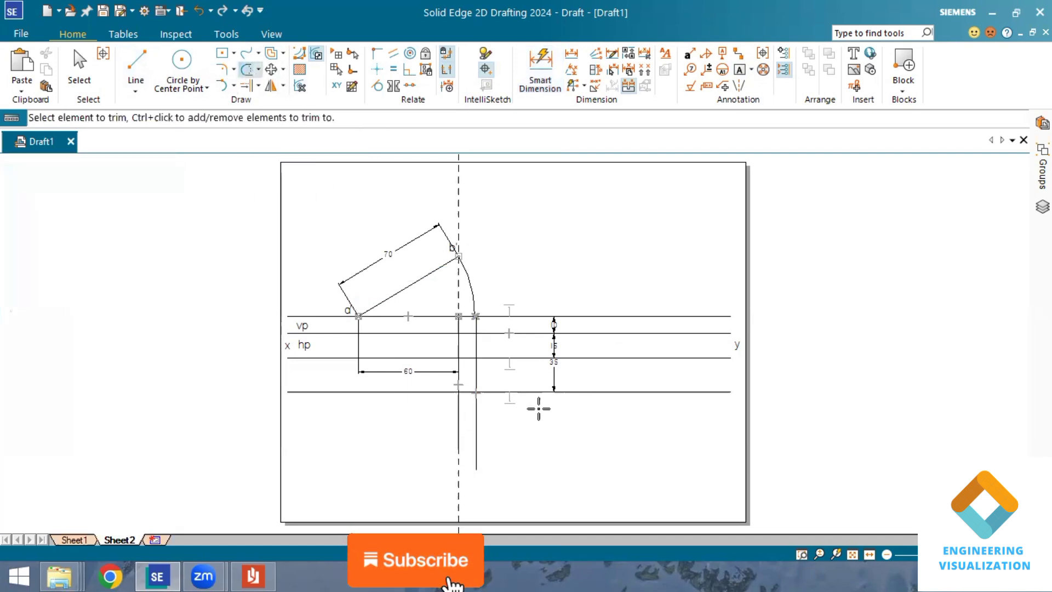
click(473, 419)
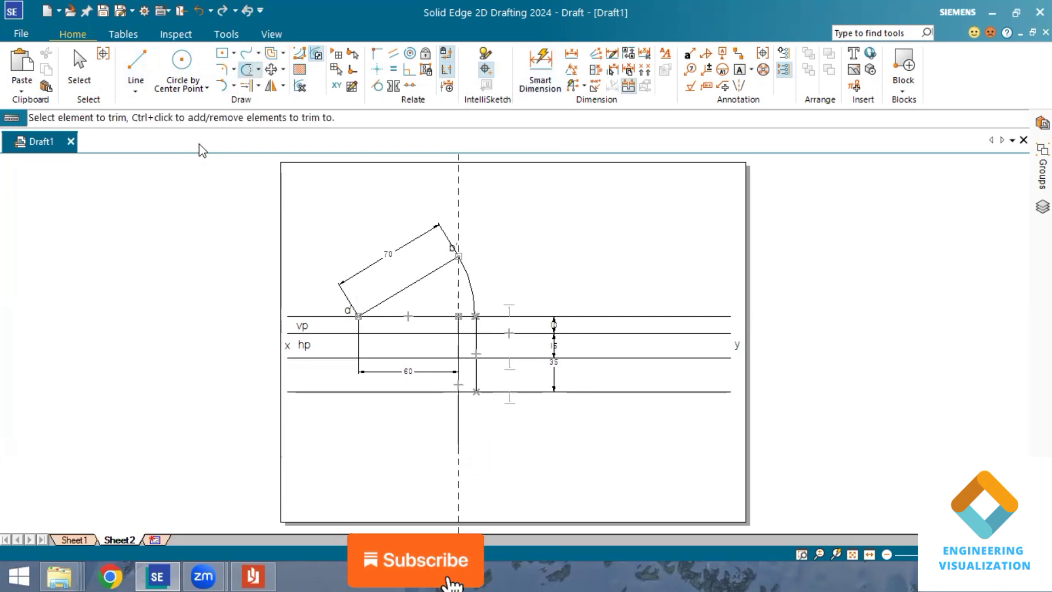
Draw a vertical projection line from a' down to the first horizontal line below xy.
click(135, 64)
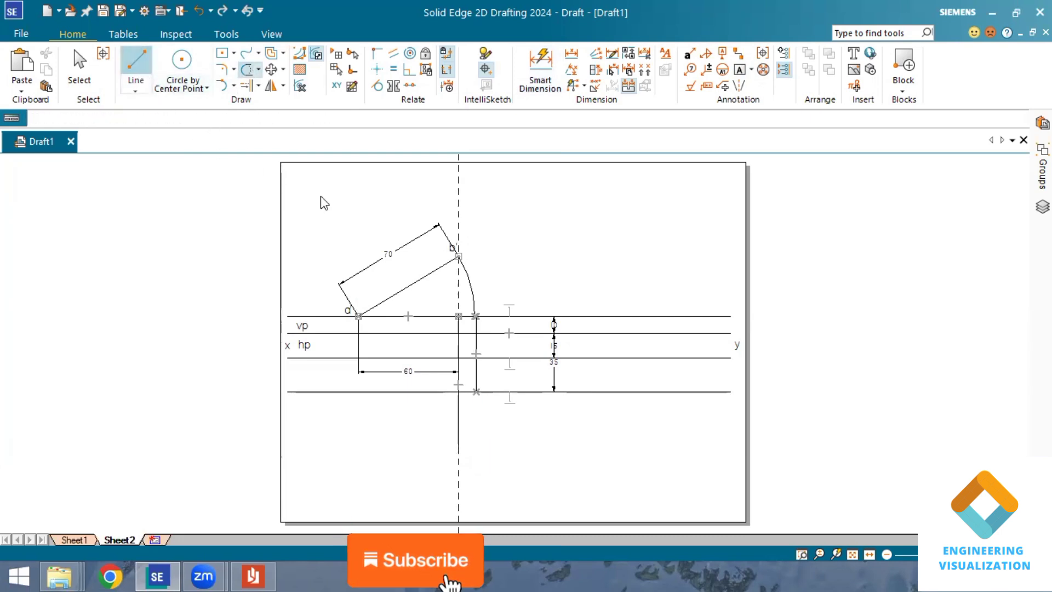
click(476, 391)
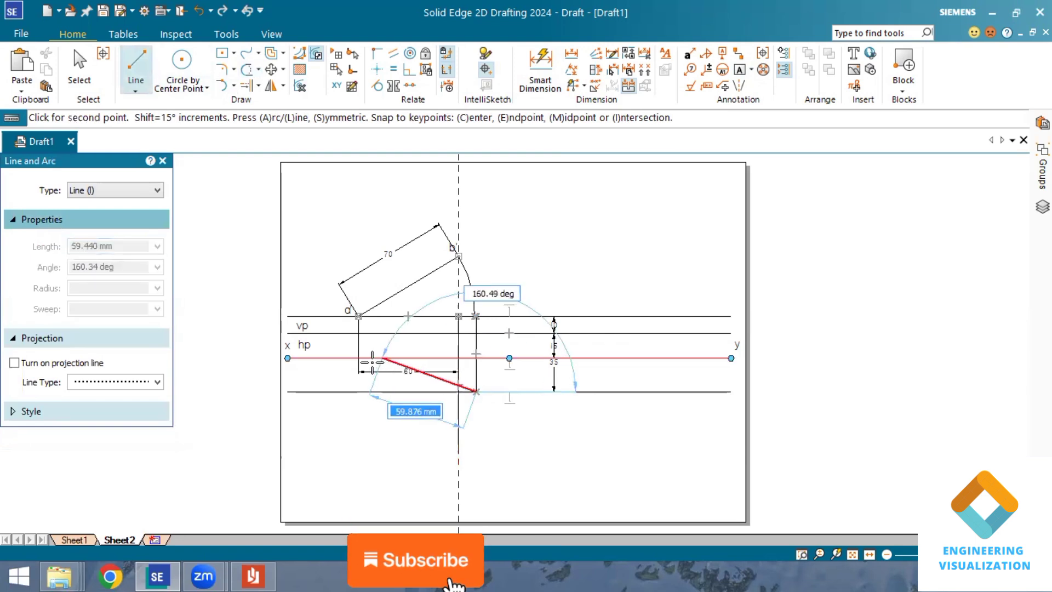
right_click(415, 374)
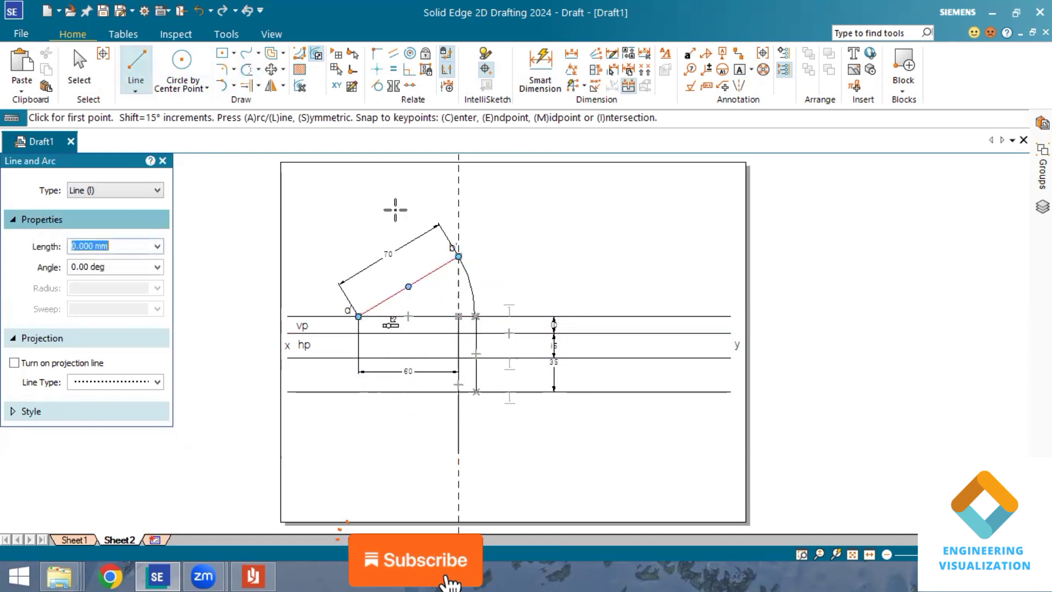
click(358, 316)
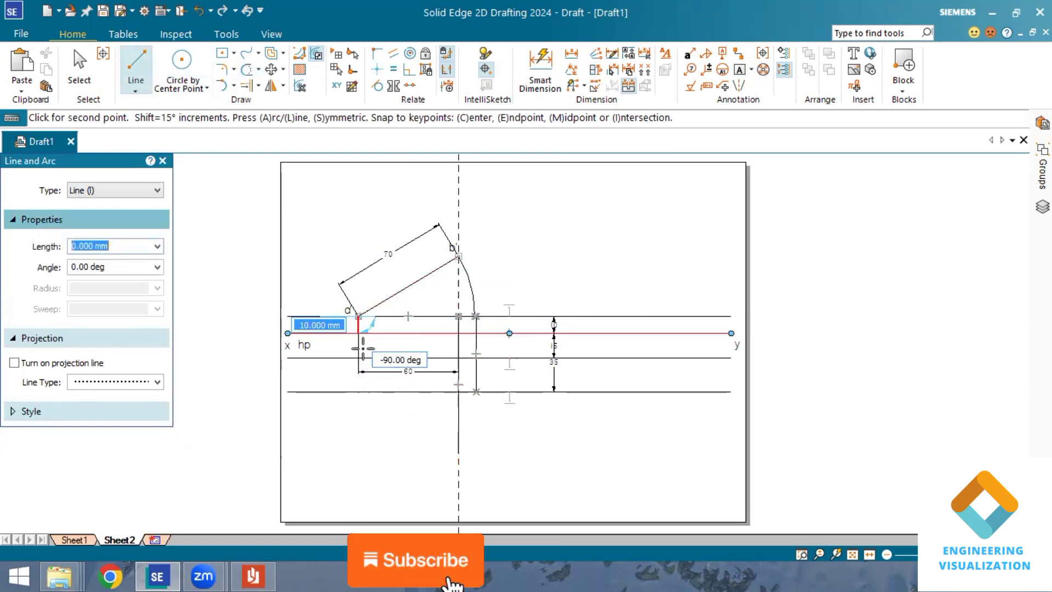
click(358, 357)
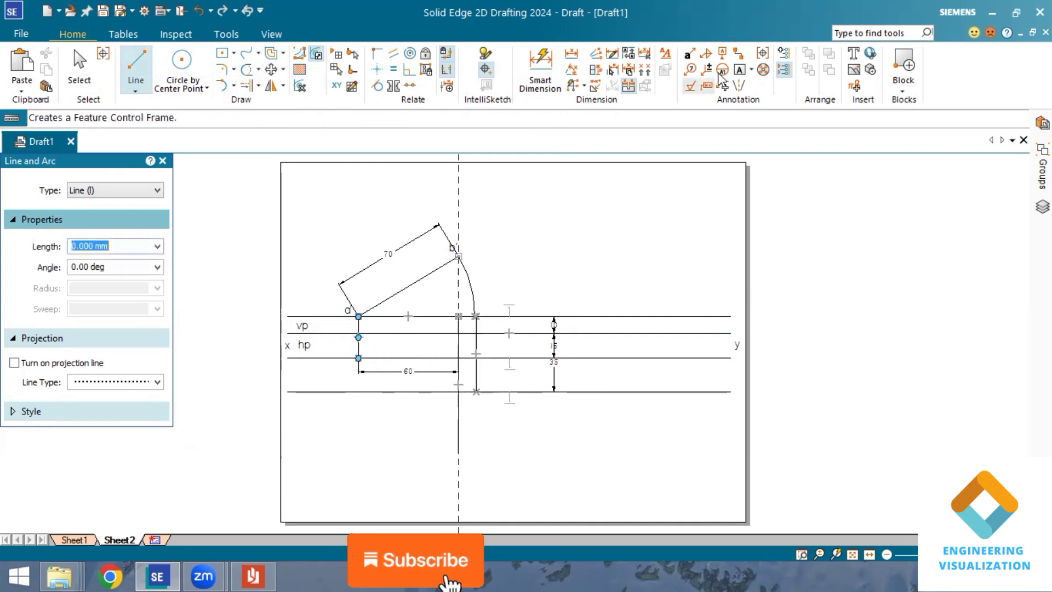
Label the lower end of the vertical line from a' as a.
key(Escape)
key(t)
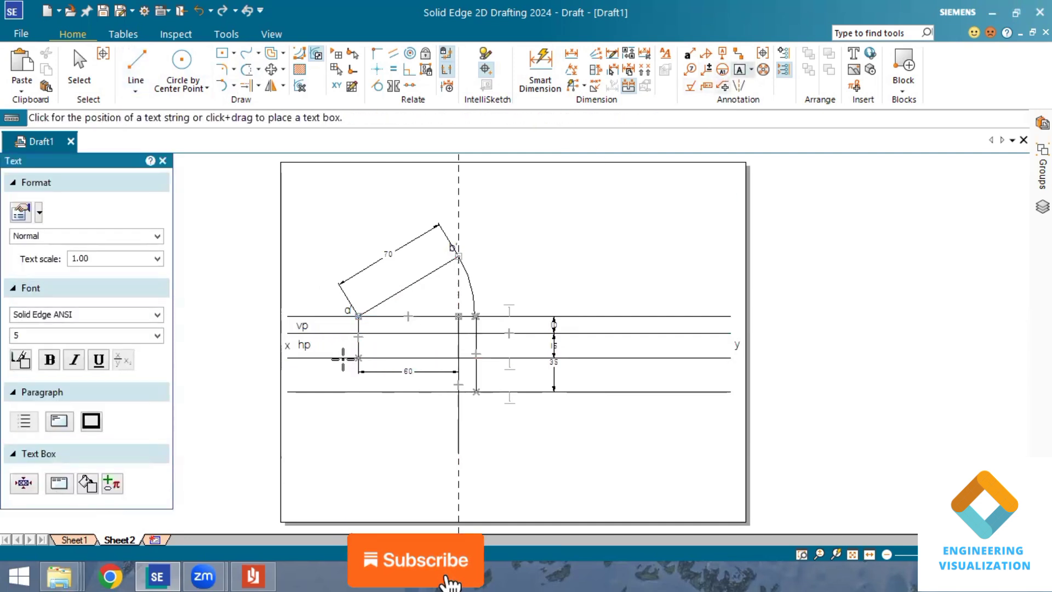
click(370, 359)
text(d)
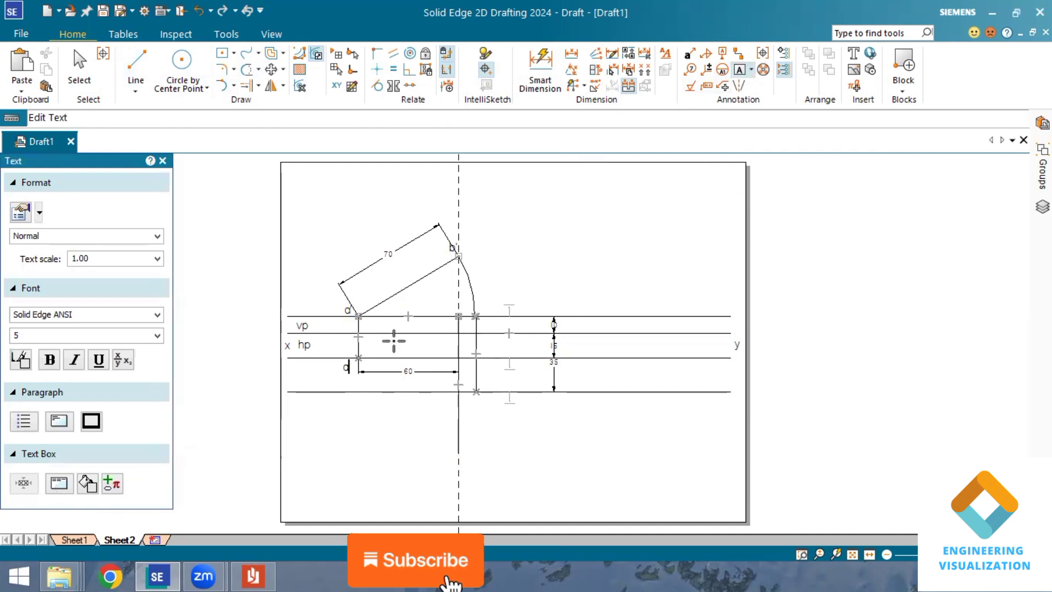
Draw a 0.50 mm wide line from point a to the arc projection line's end on the lowest horizontal line.
click(138, 74)
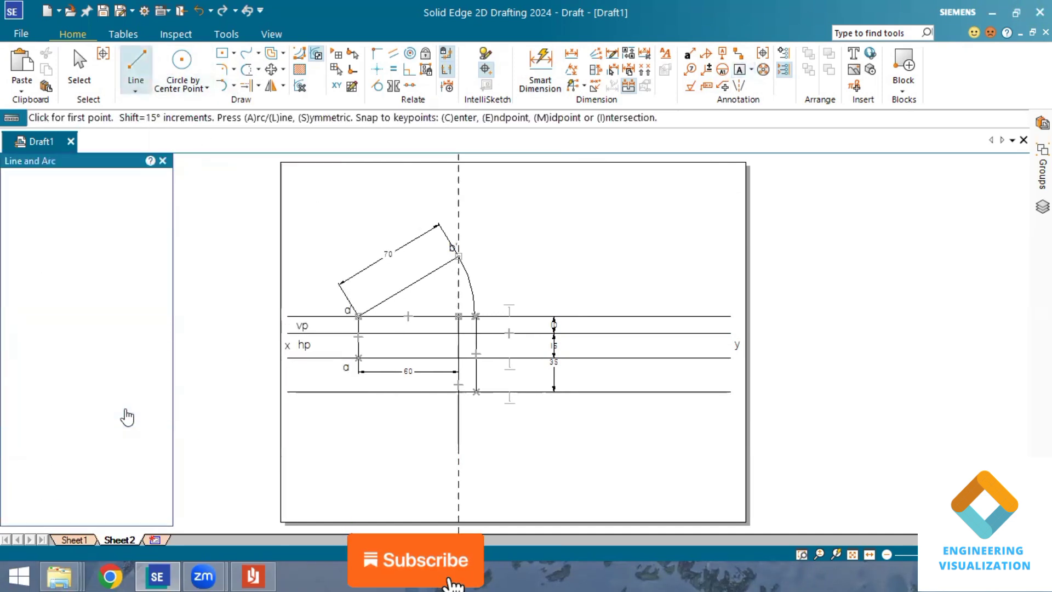
click(157, 482)
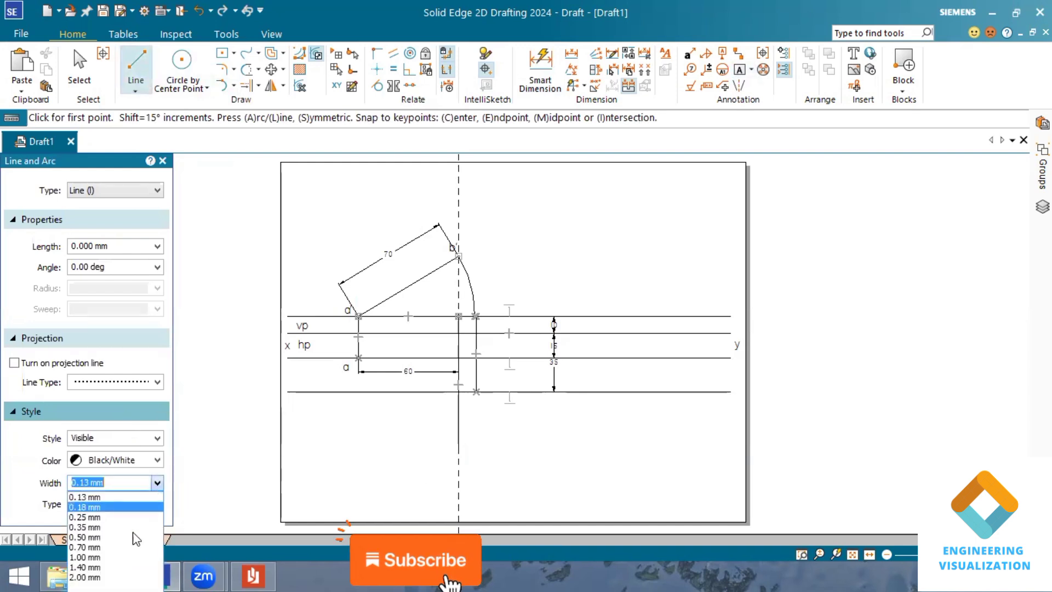
key(Return)
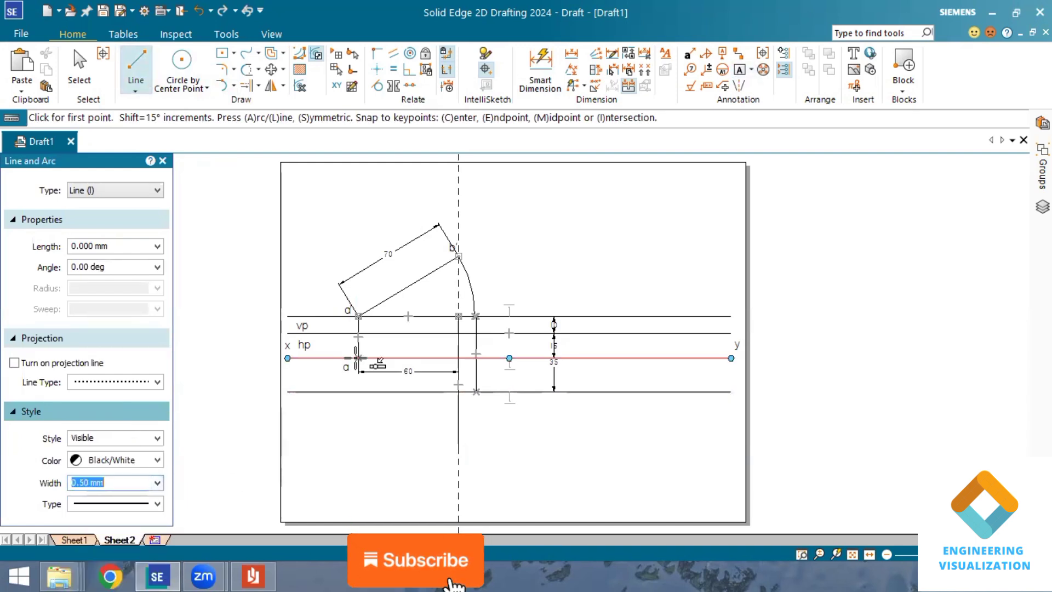
click(358, 358)
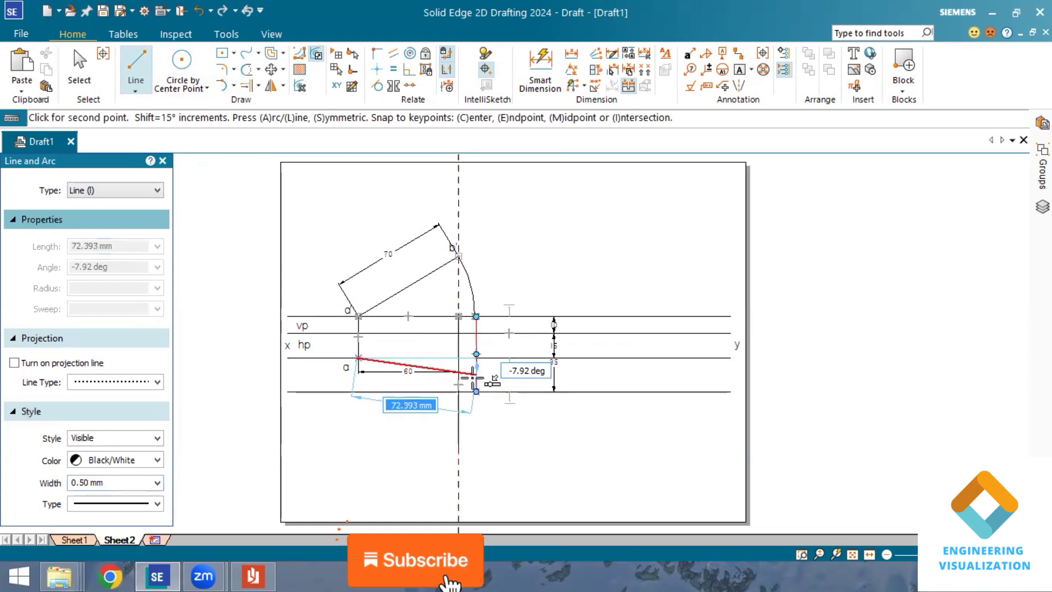
click(476, 391)
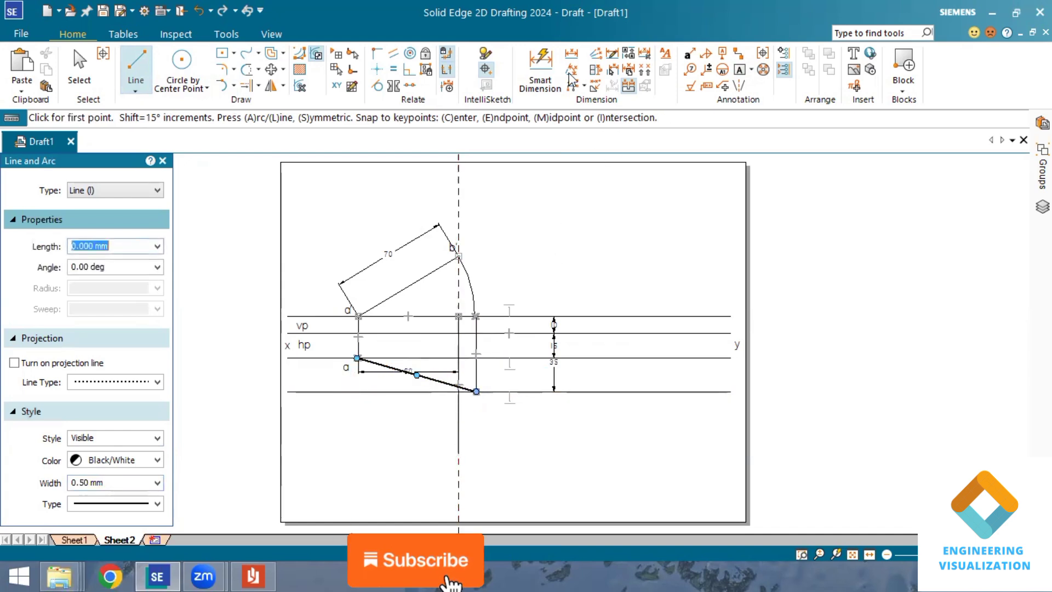
Dimension the length of the thick inclined line from point a, placing the dimension beneath it.
click(542, 74)
click(414, 374)
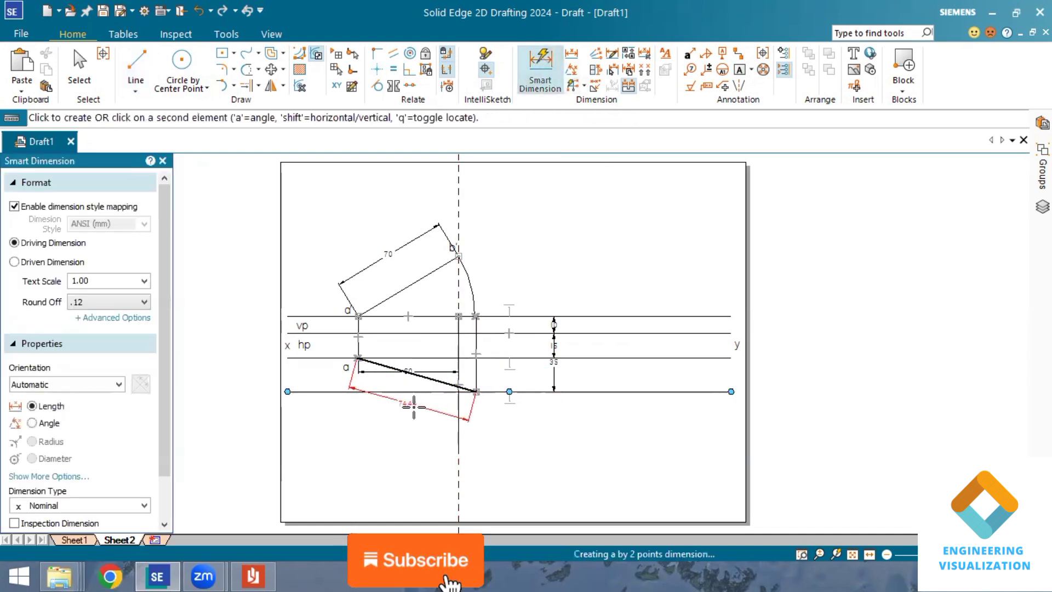
click(414, 406)
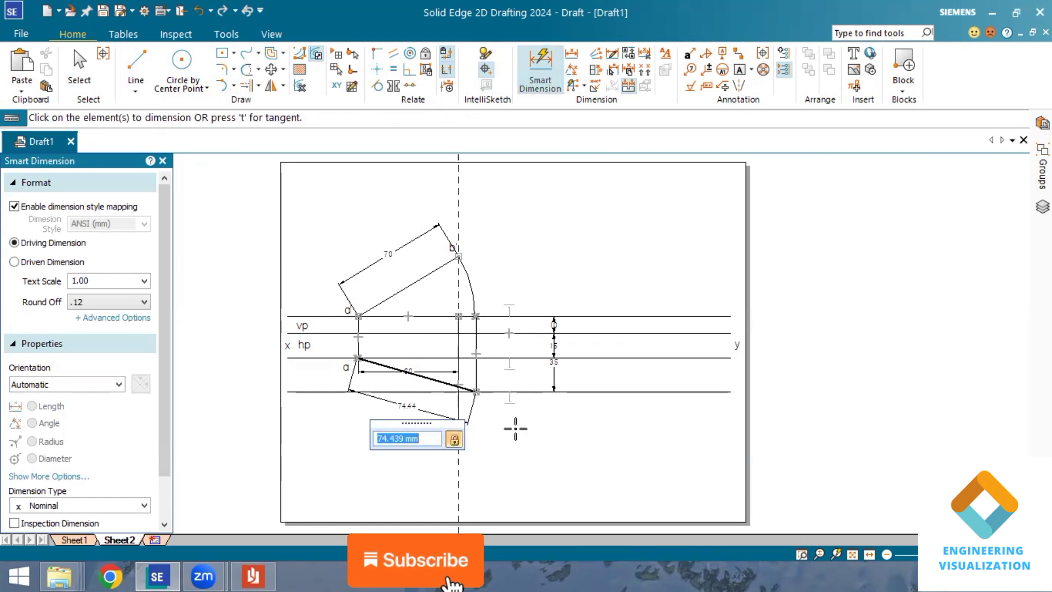
Draw a 0.50 mm wide line from a' to b' over the existing inclined line.
click(129, 74)
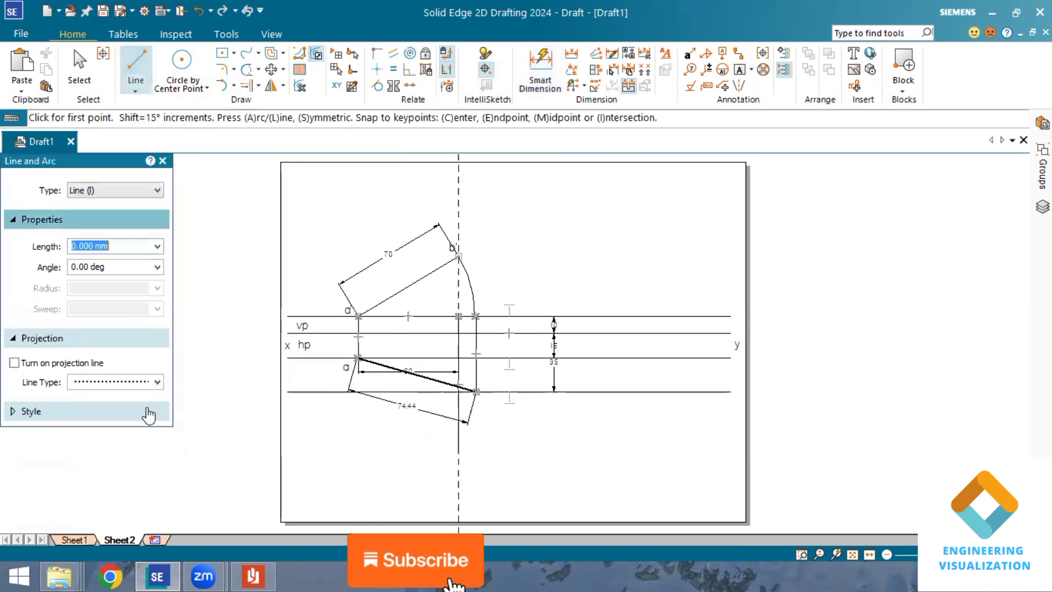
click(148, 415)
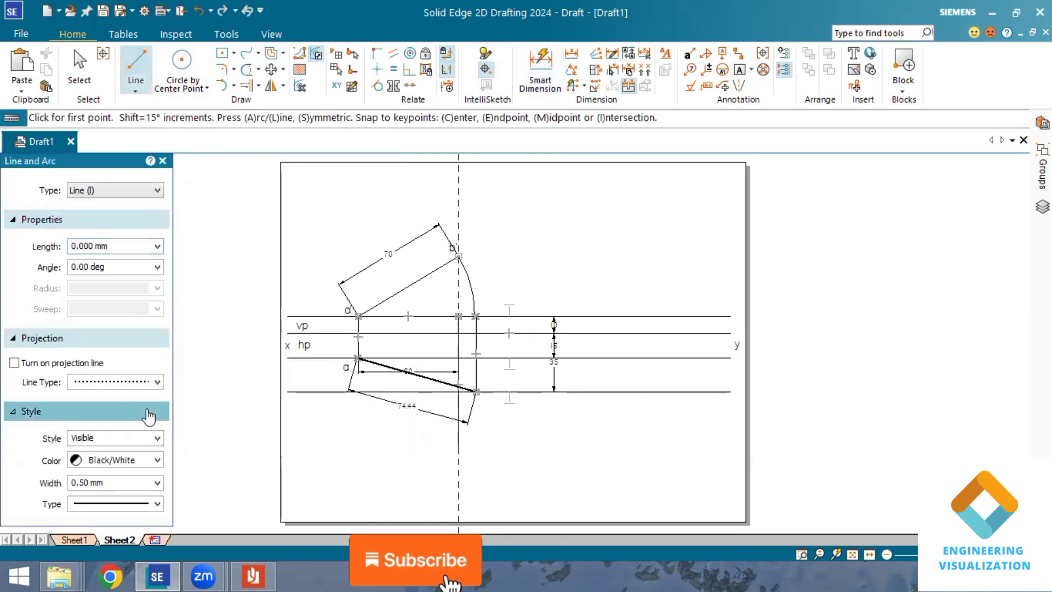
click(358, 316)
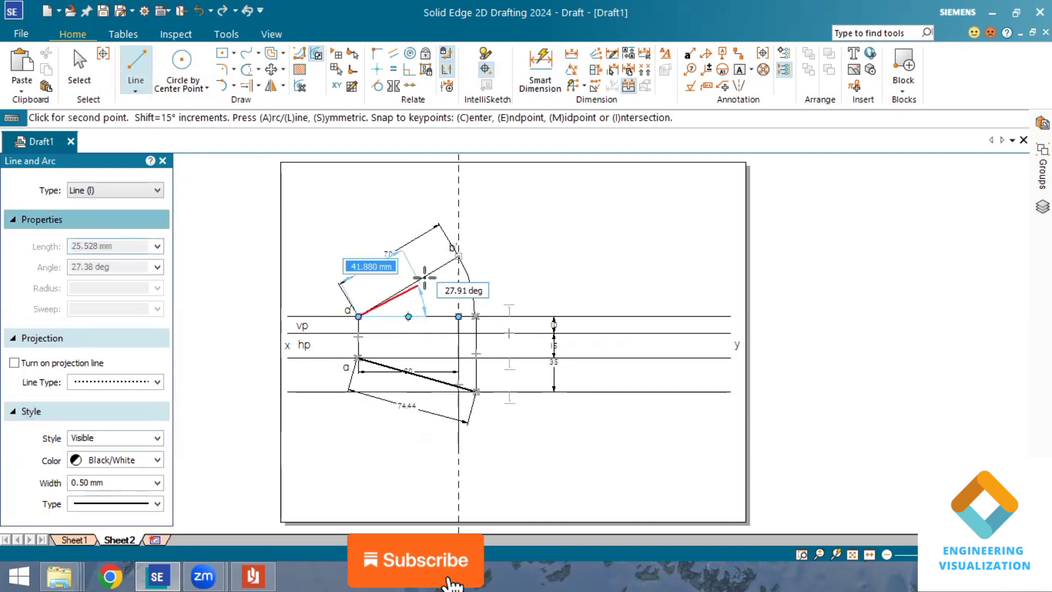
click(458, 255)
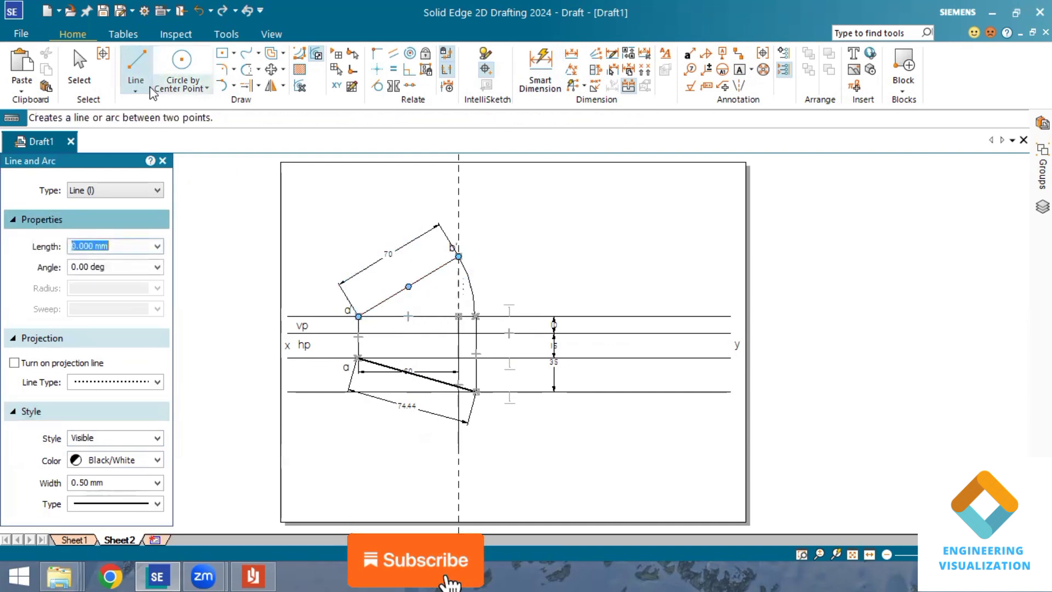
Draw a 0.50 mm wide horizontal line through b' with a dash-dot line type, extending well beyond both sides of the view.
click(157, 483)
click(157, 483)
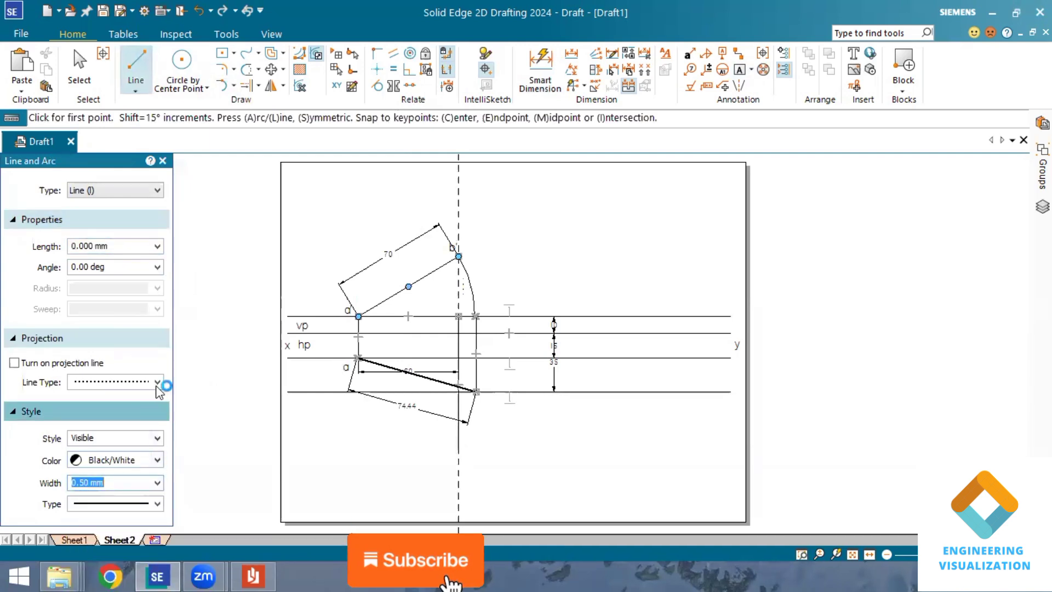
click(157, 504)
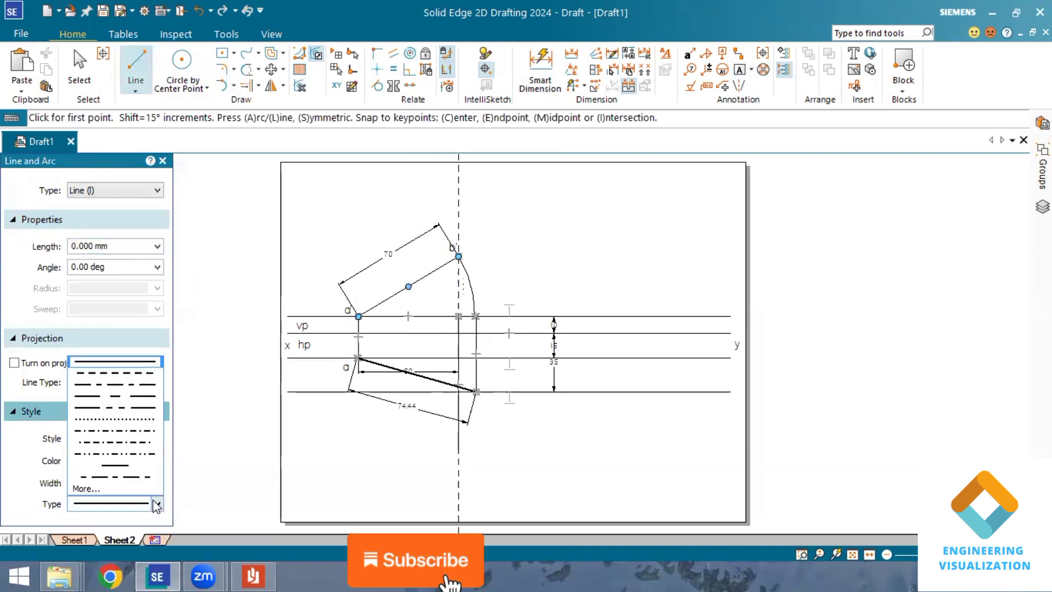
click(139, 390)
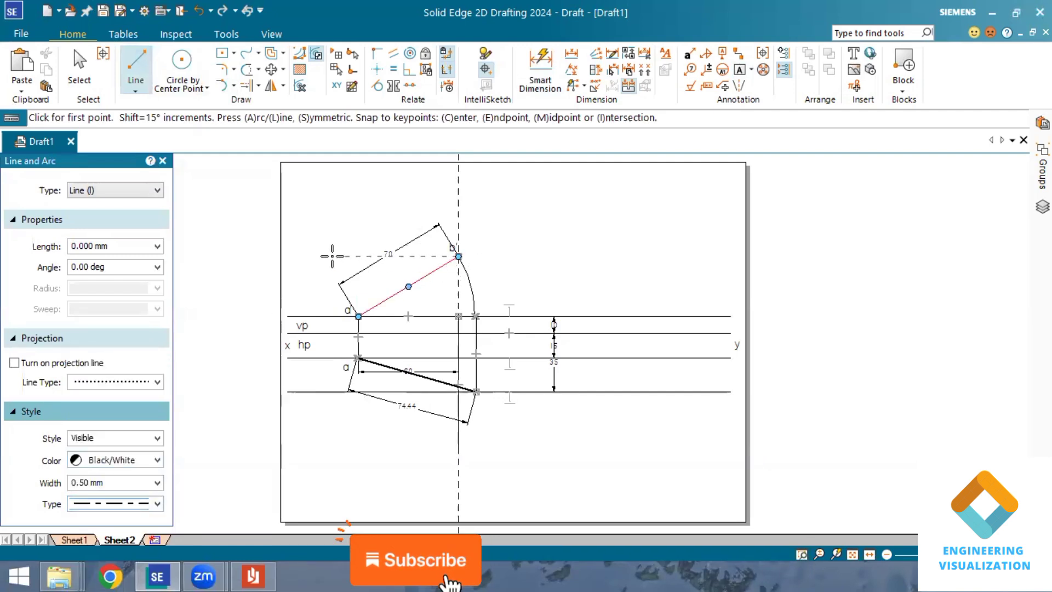
click(458, 256)
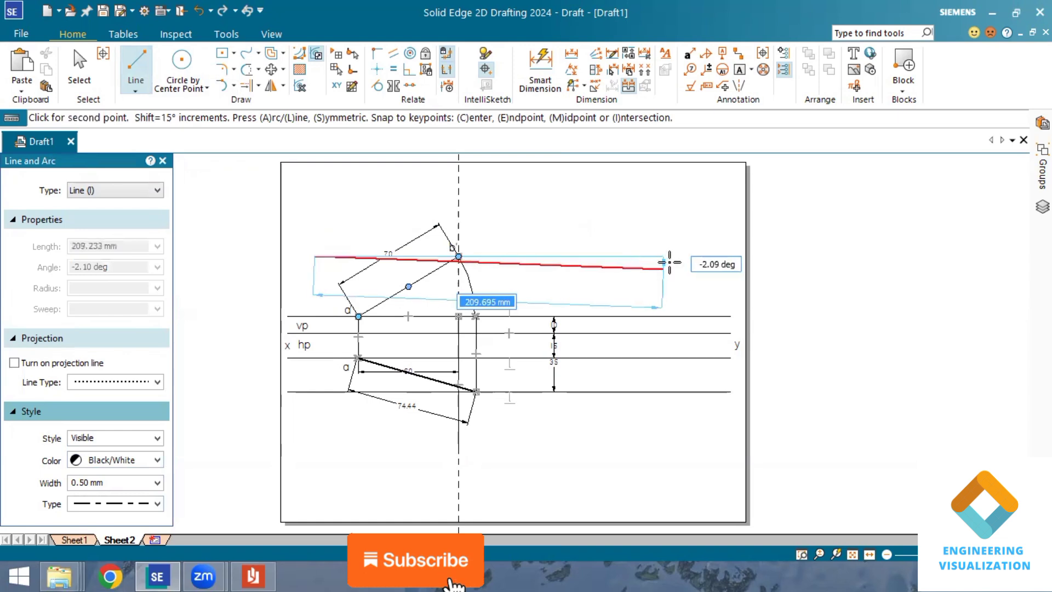
click(692, 256)
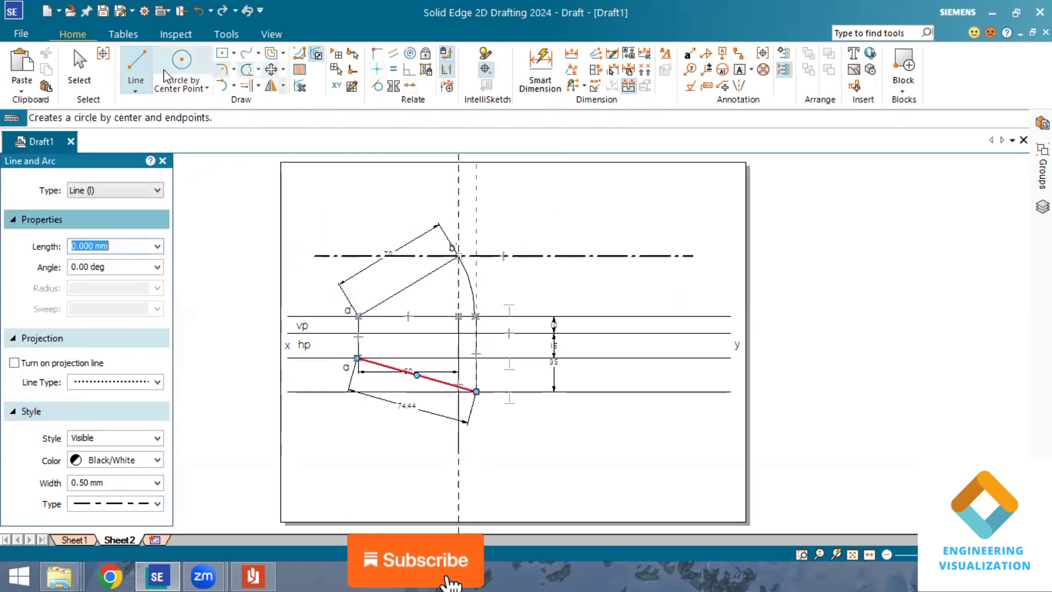
Draw a solid 0.50 mm wide line 74.44 mm long from a', ending on the horizontal dash-dot line through b'.
click(135, 91)
click(153, 103)
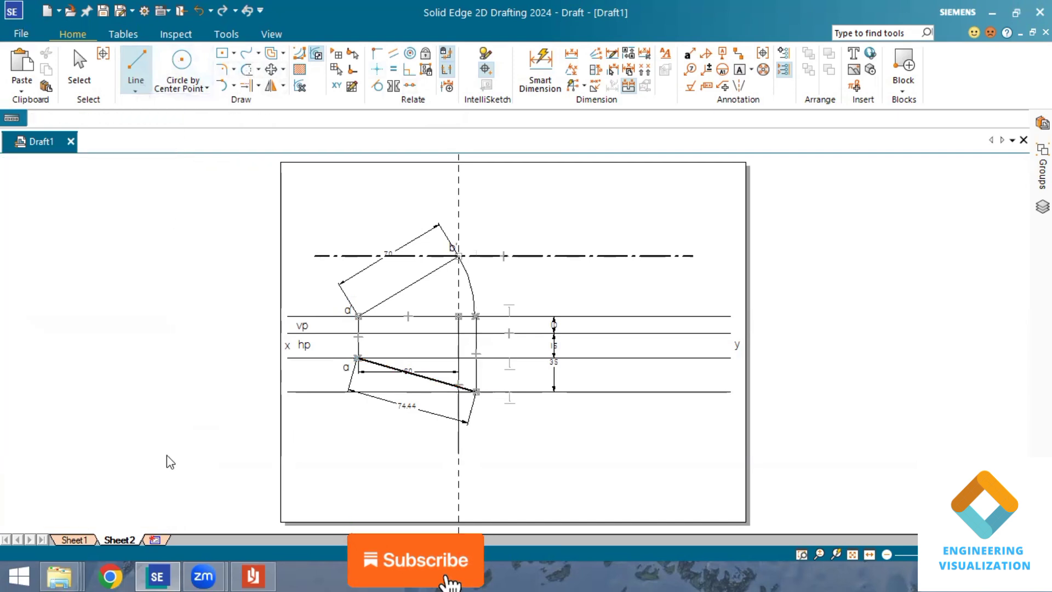
click(147, 421)
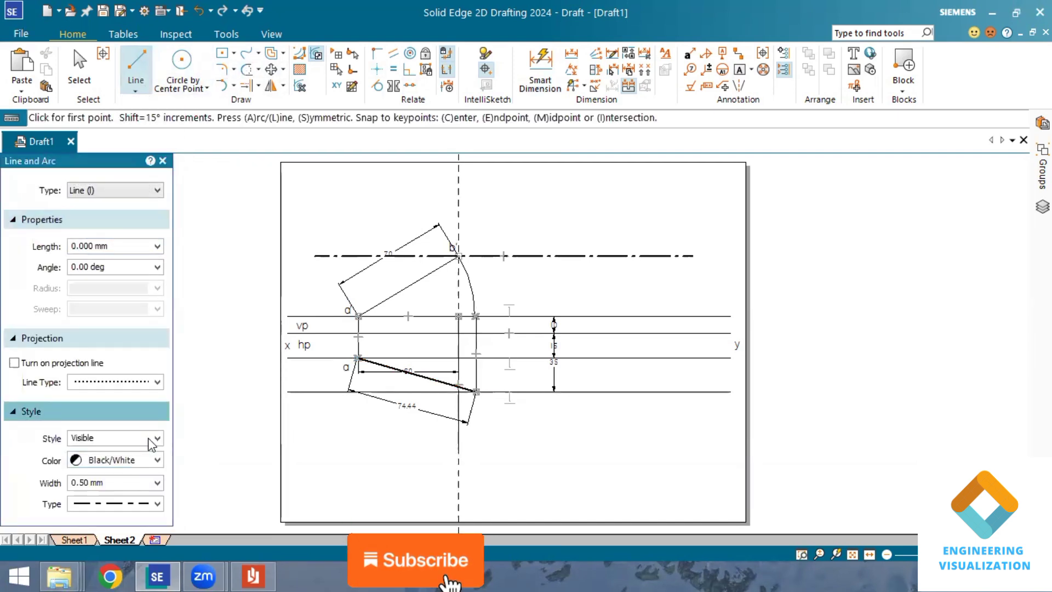
click(157, 503)
click(129, 374)
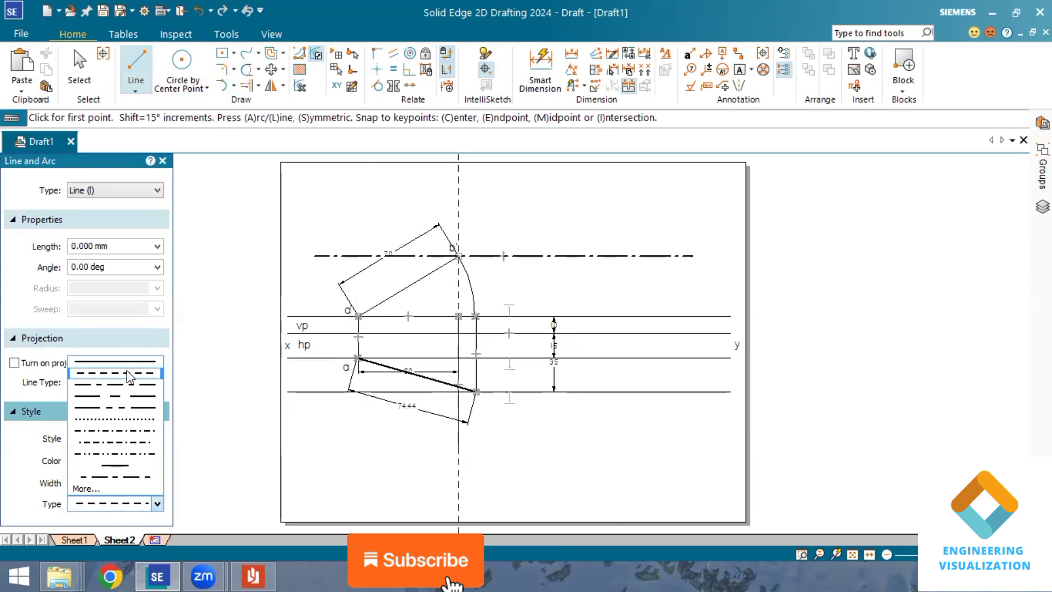
click(129, 365)
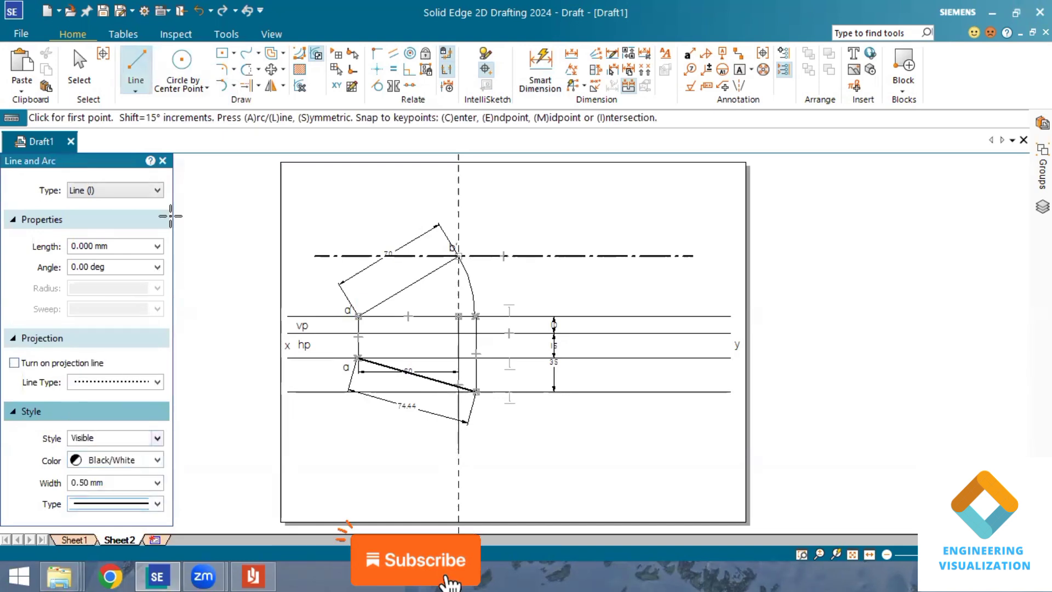
click(358, 316)
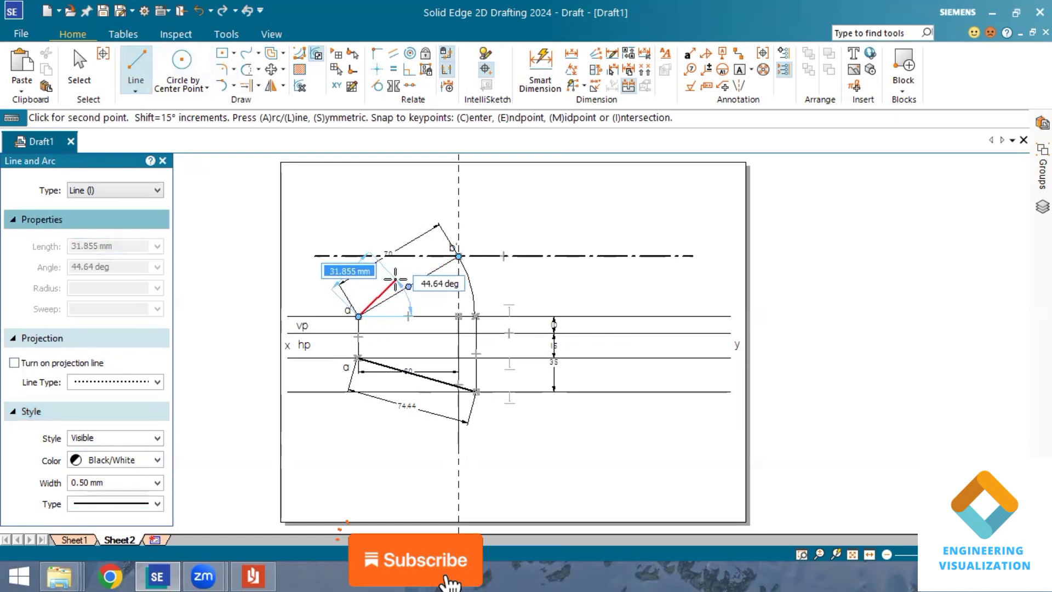
text(7)
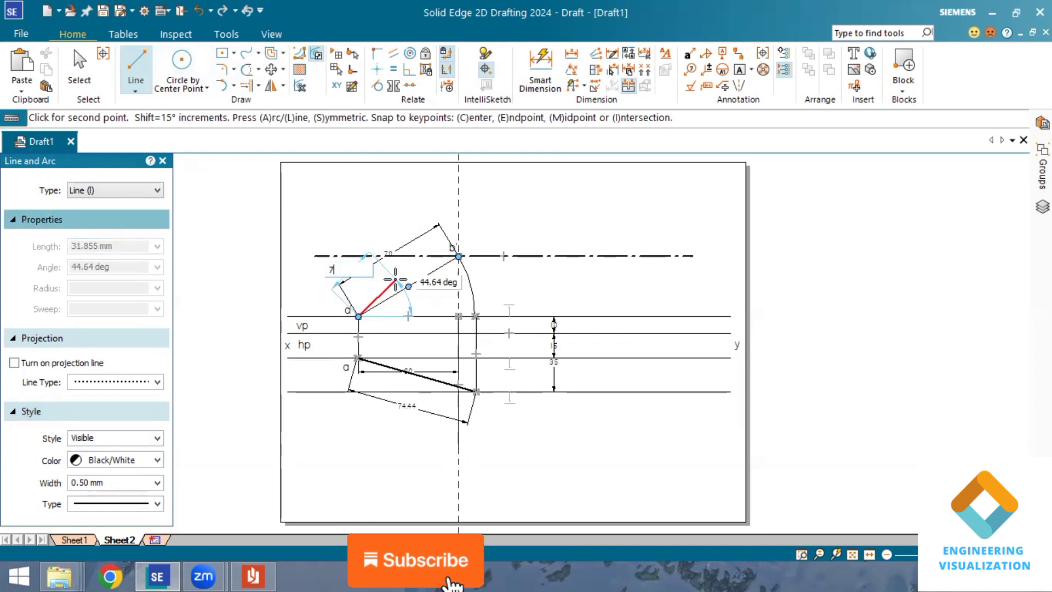
text(4.44)
key(Tab)
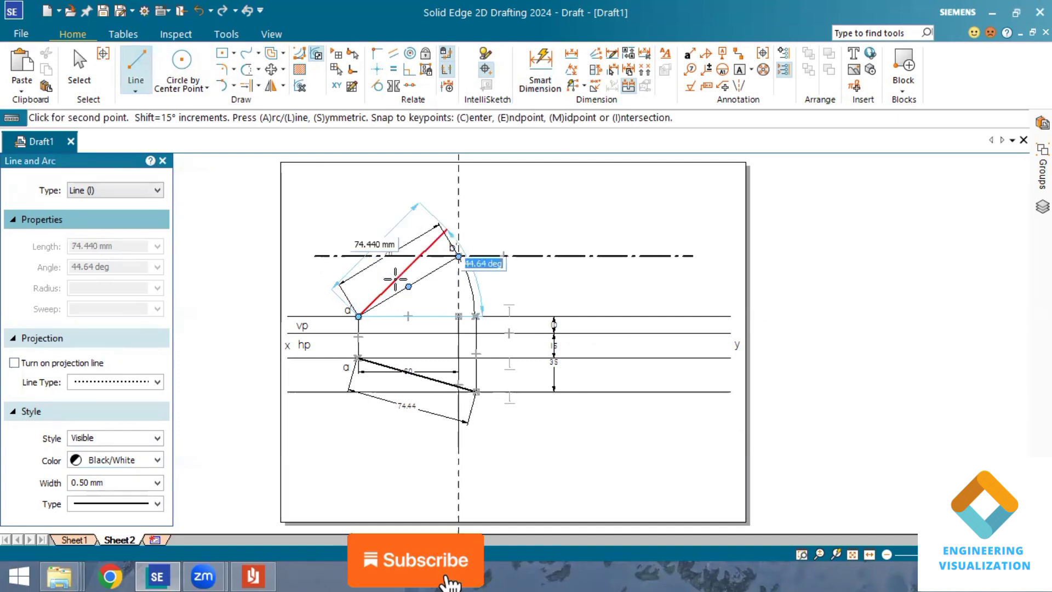
scroll(484, 254, up, 2)
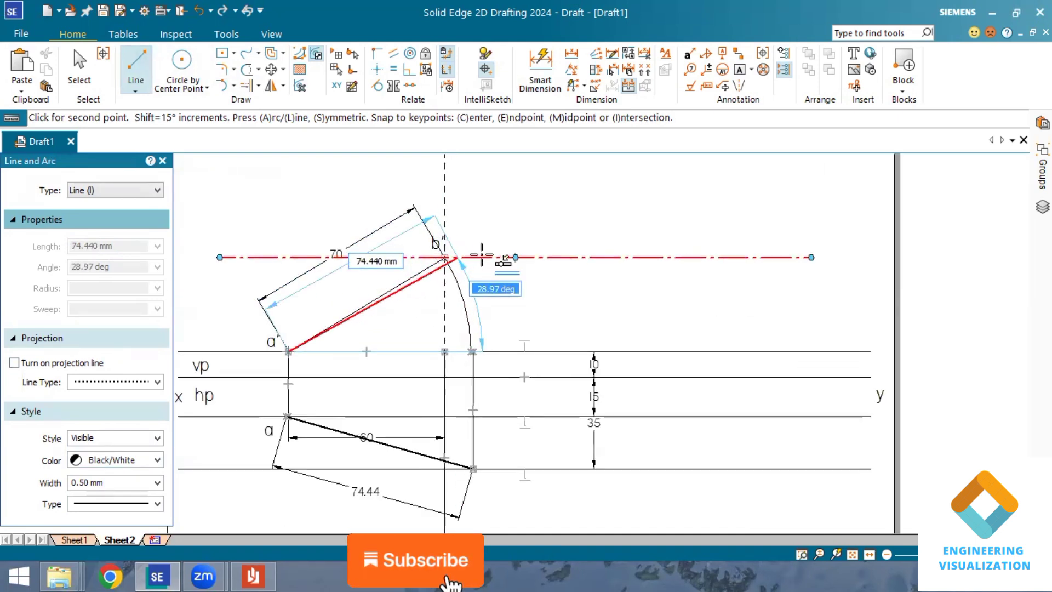
click(458, 257)
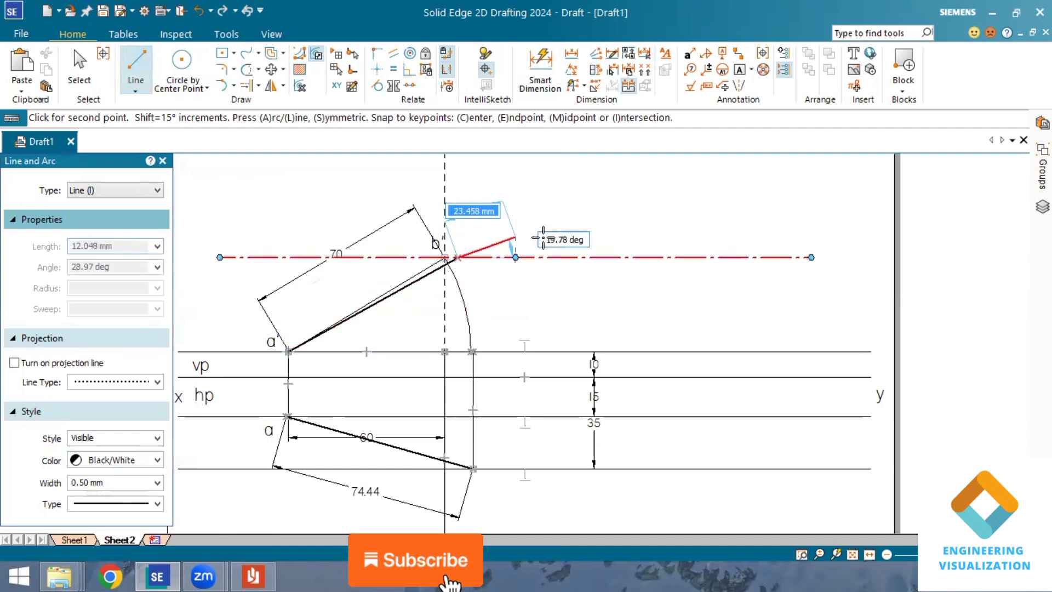
right_click(503, 278)
Dimension the length of the new thick line from a', placing the dimension above the 70 mm one.
click(540, 70)
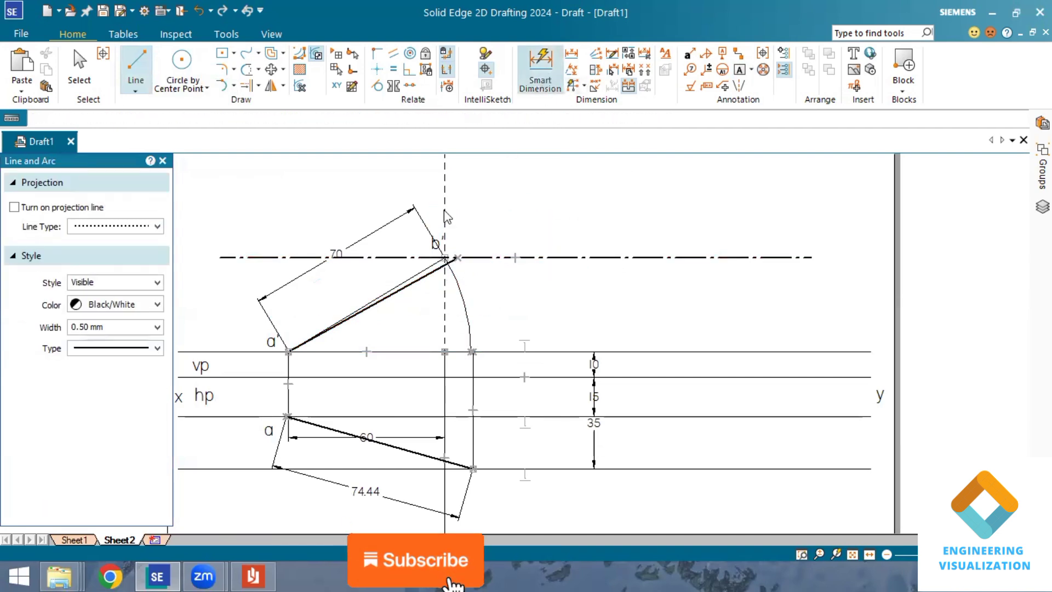
click(412, 283)
click(329, 222)
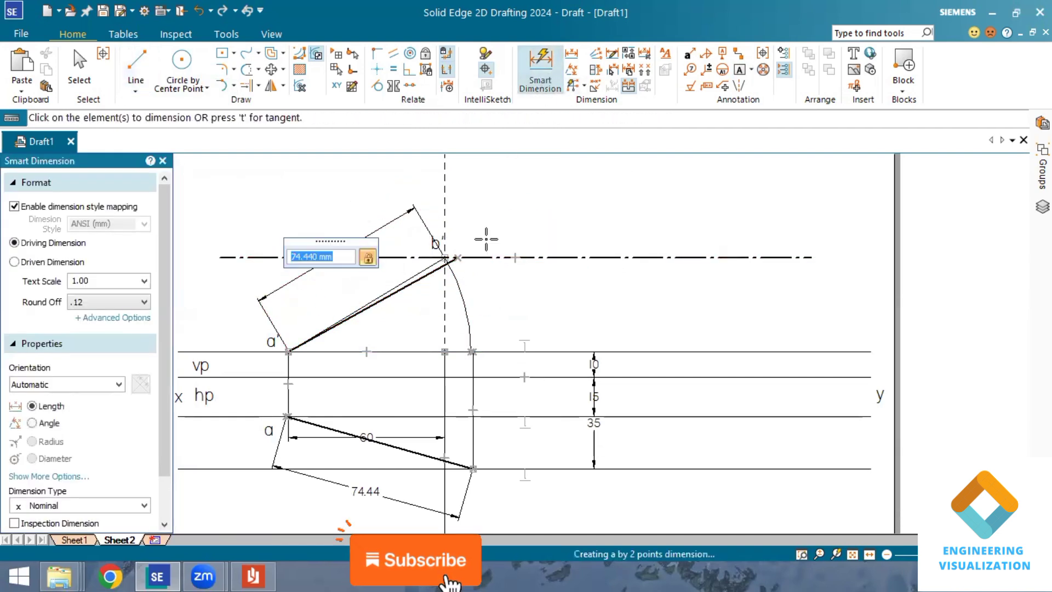
scroll(695, 402, down, 1)
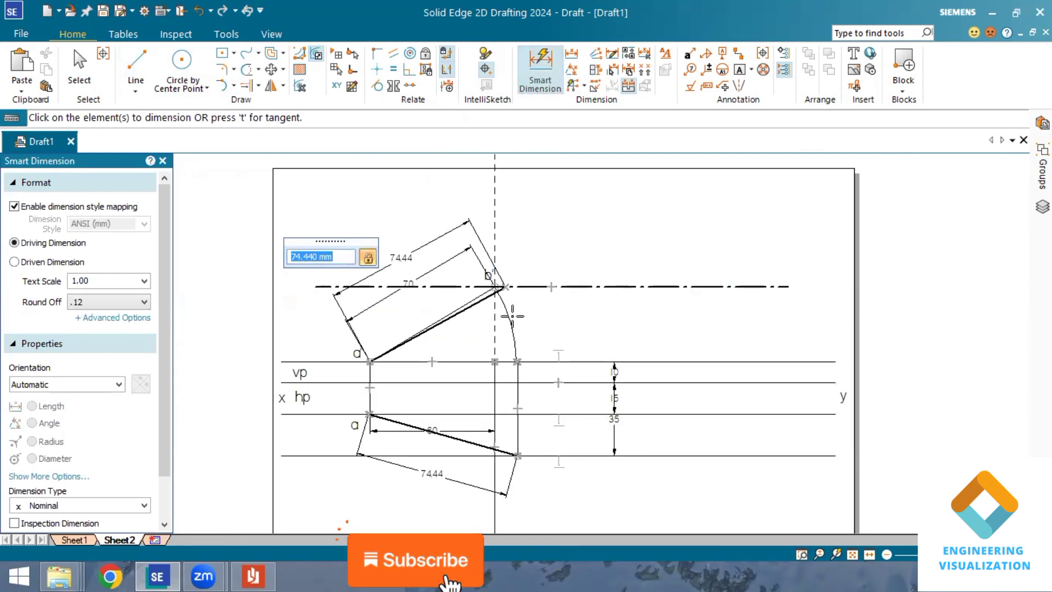
Draw a 0.13 mm wide vertical line from the upper thick line's end down to the horizontal line through a.
click(136, 76)
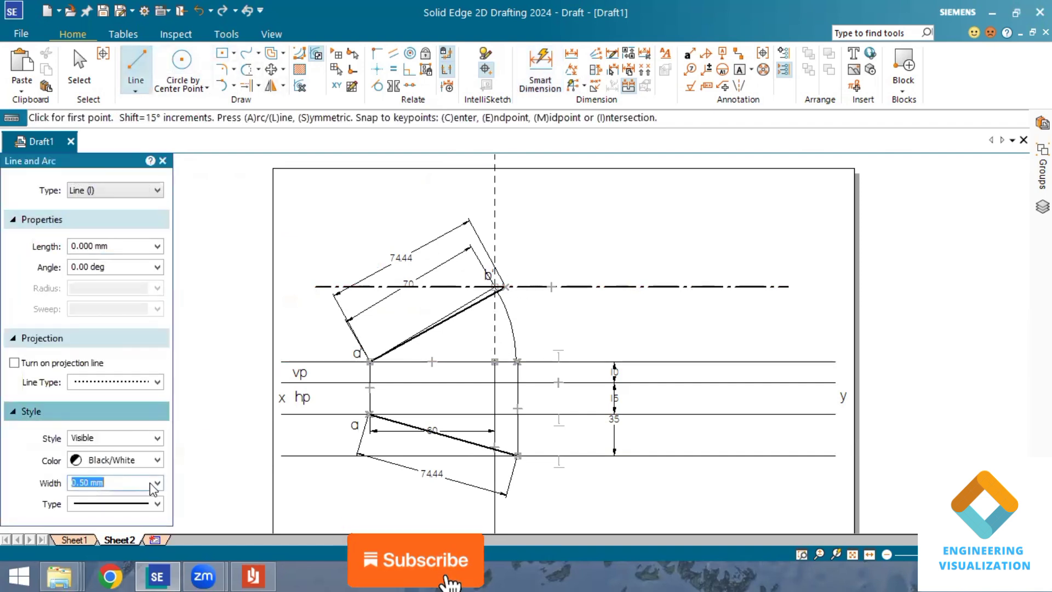
click(157, 483)
click(102, 500)
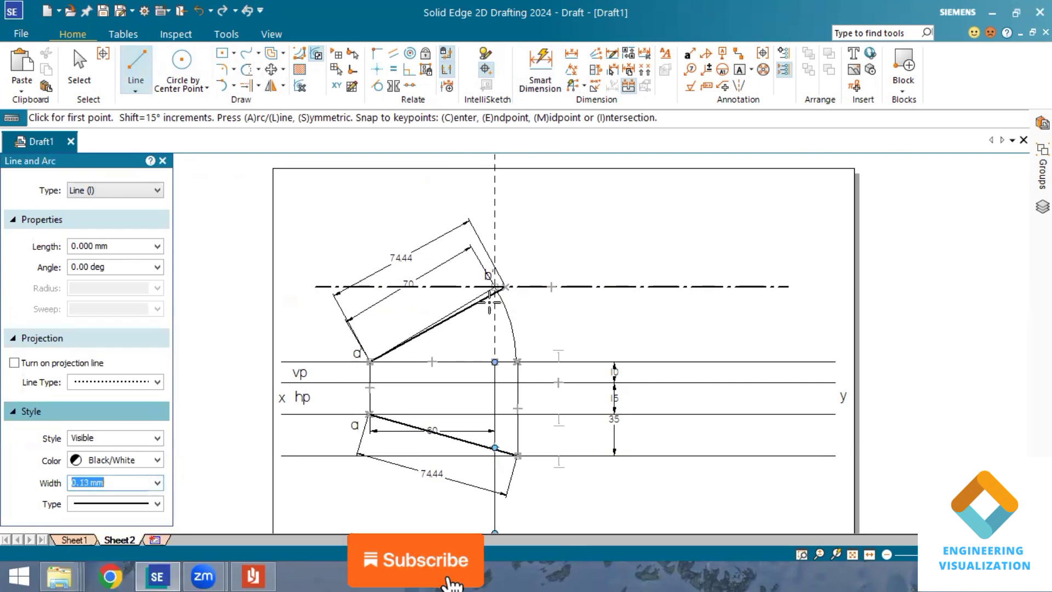
click(505, 287)
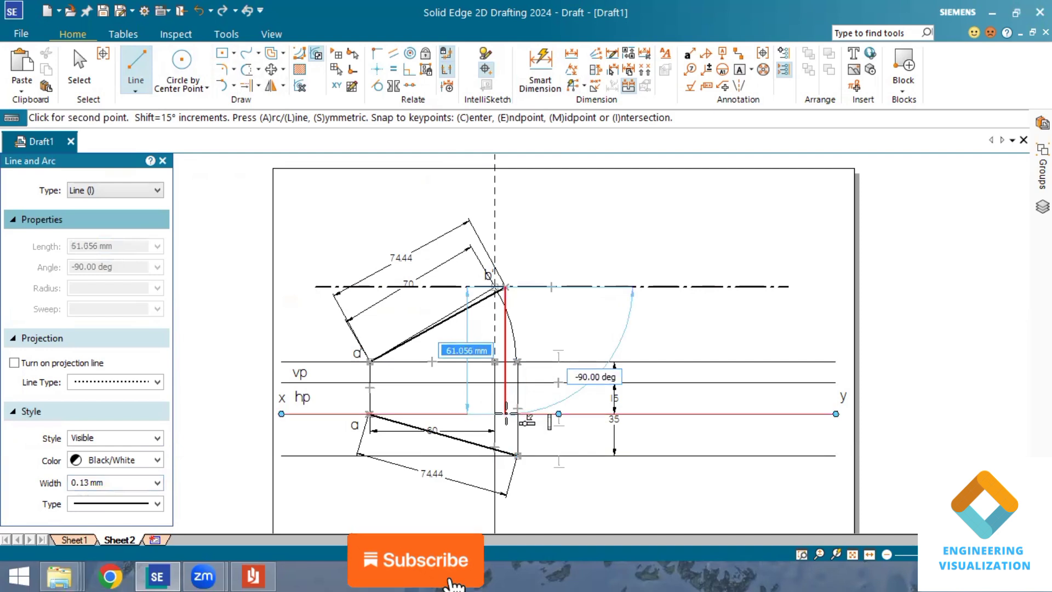
click(506, 413)
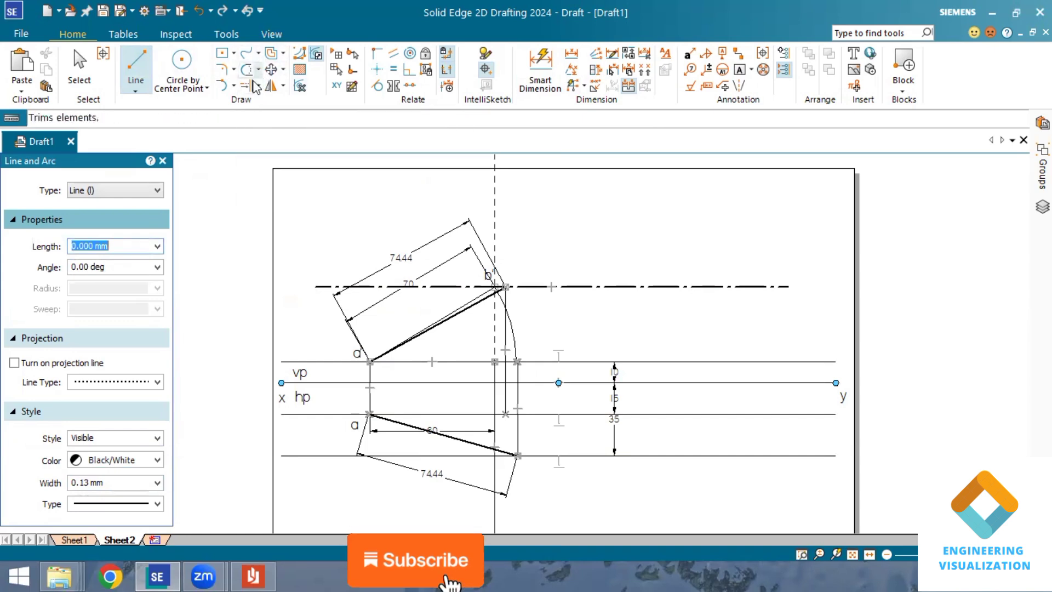
Draw an arc centred at a from the new vertical line's lower end down to the lowest horizontal line.
click(234, 87)
click(249, 137)
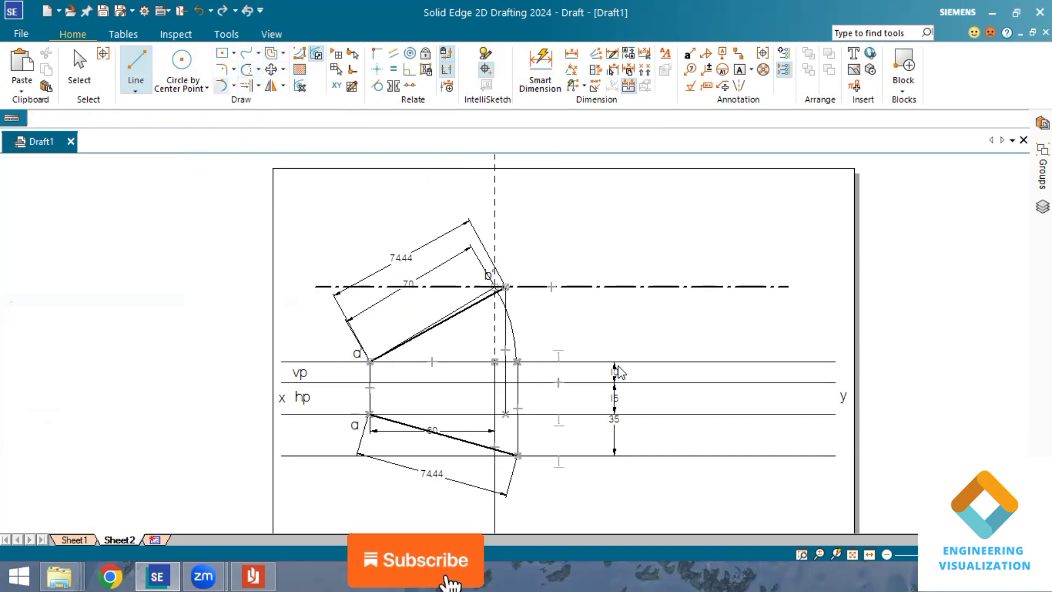
click(370, 415)
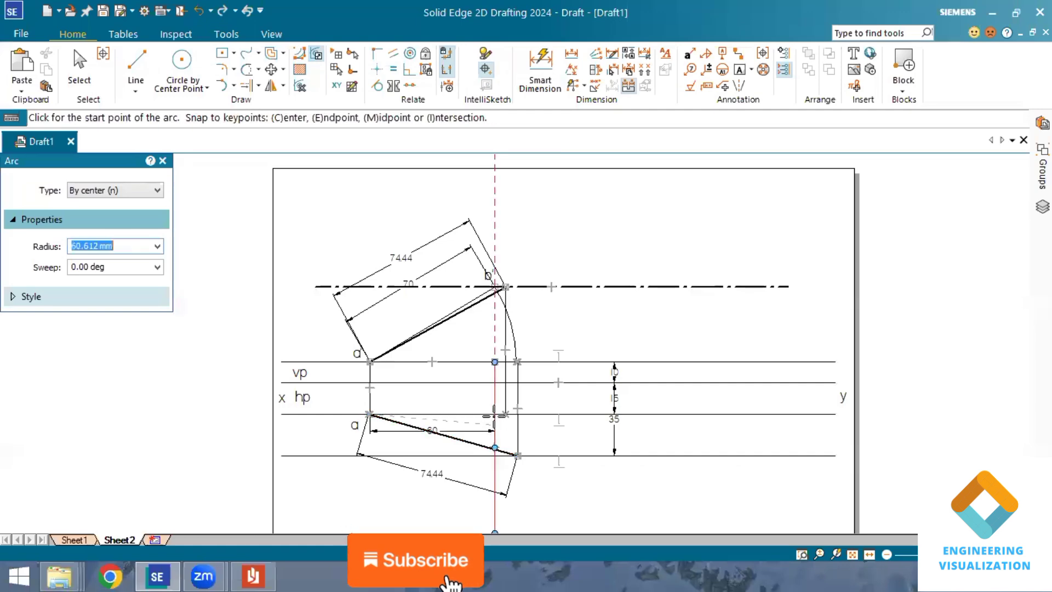
click(505, 414)
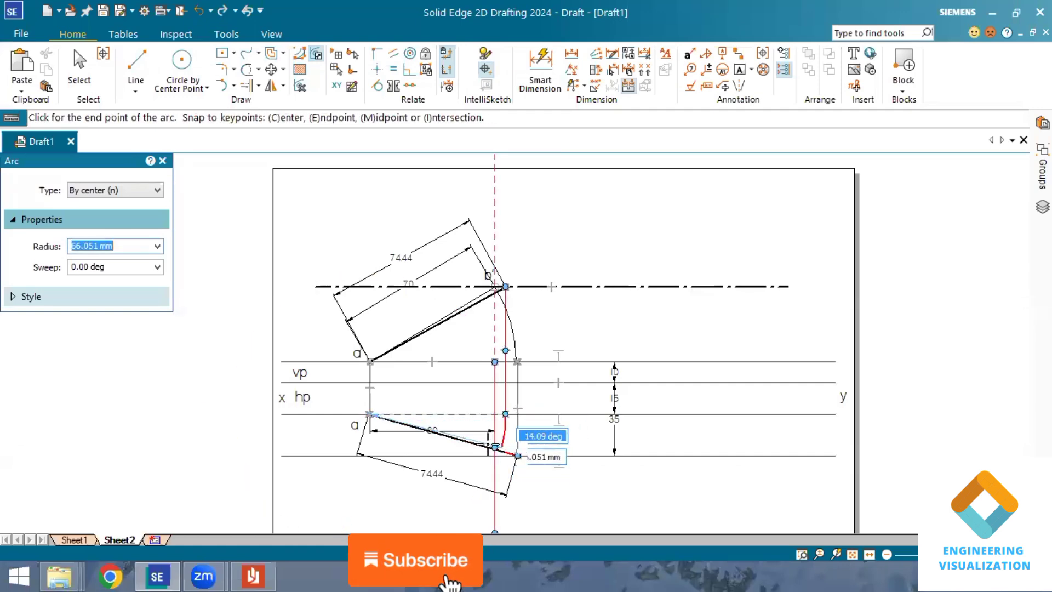
scroll(493, 456, up, 5)
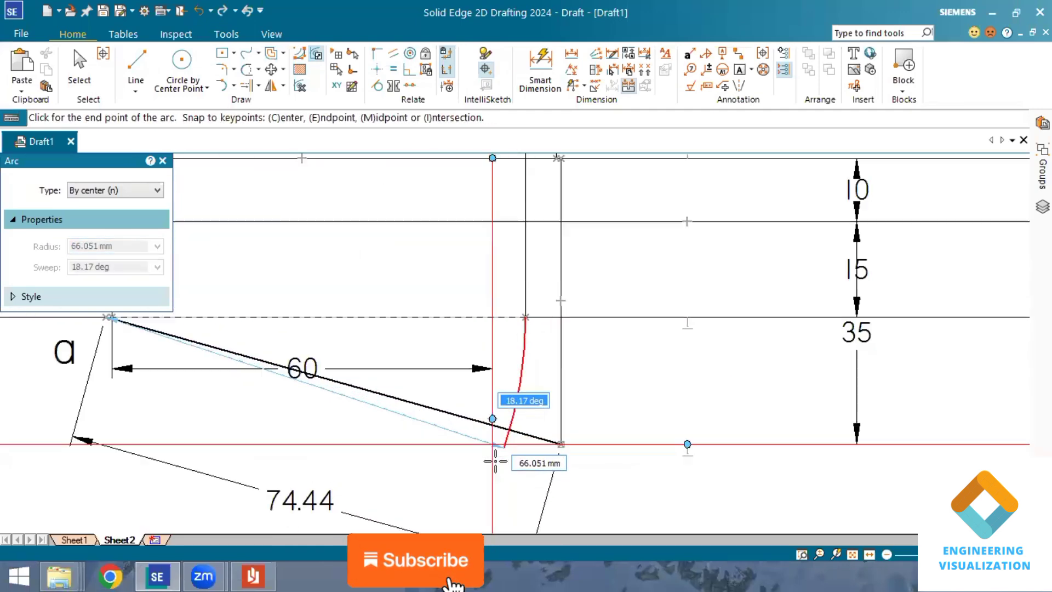
click(502, 444)
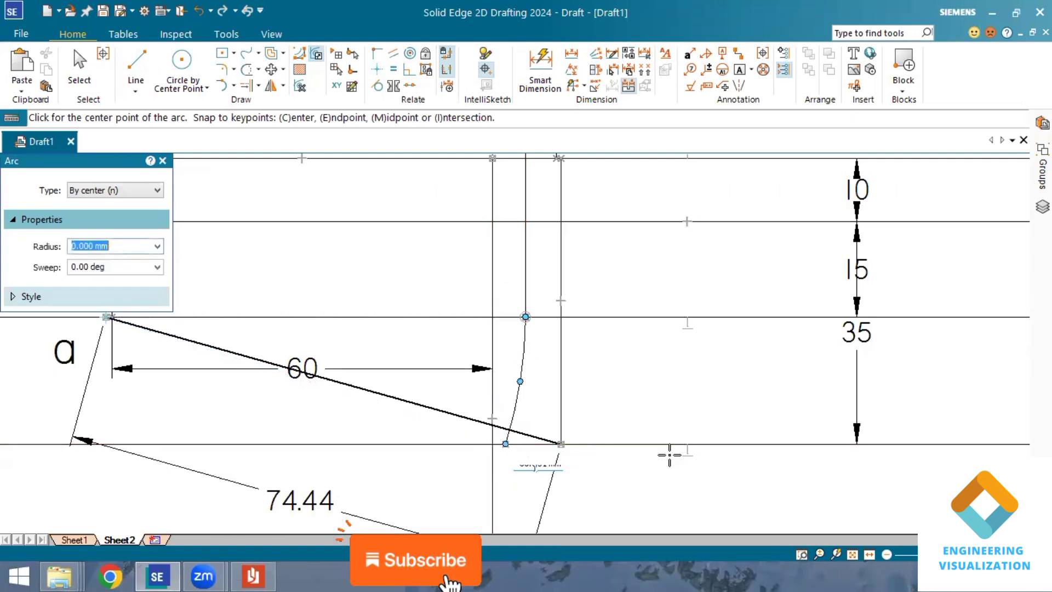
scroll(727, 461, down, 2)
scroll(727, 461, down, 2)
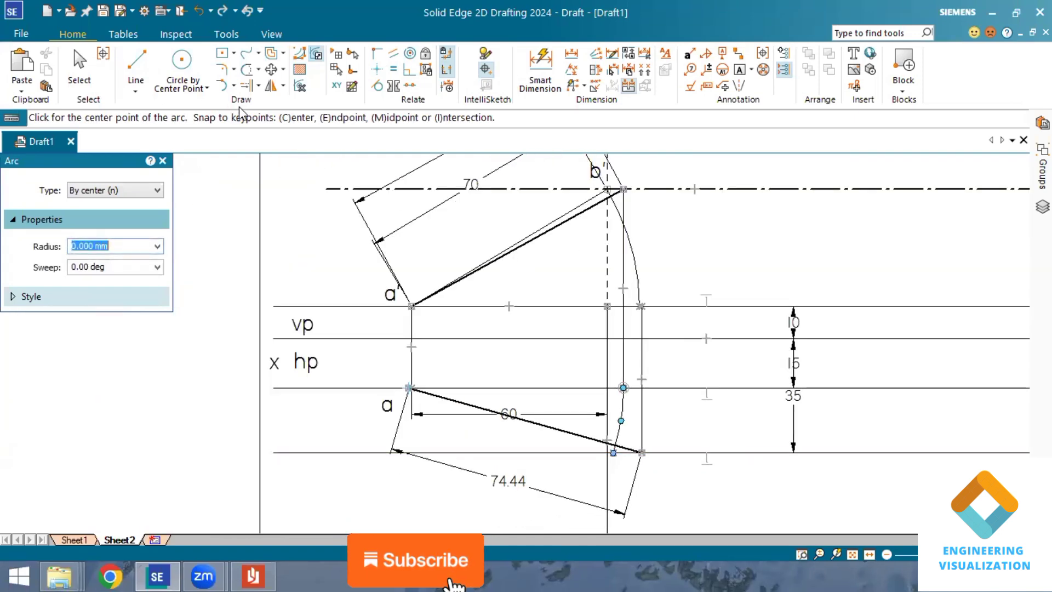
Draw a 0.13 mm wide line from a to the lower arc's end on the lowest horizontal line.
click(141, 73)
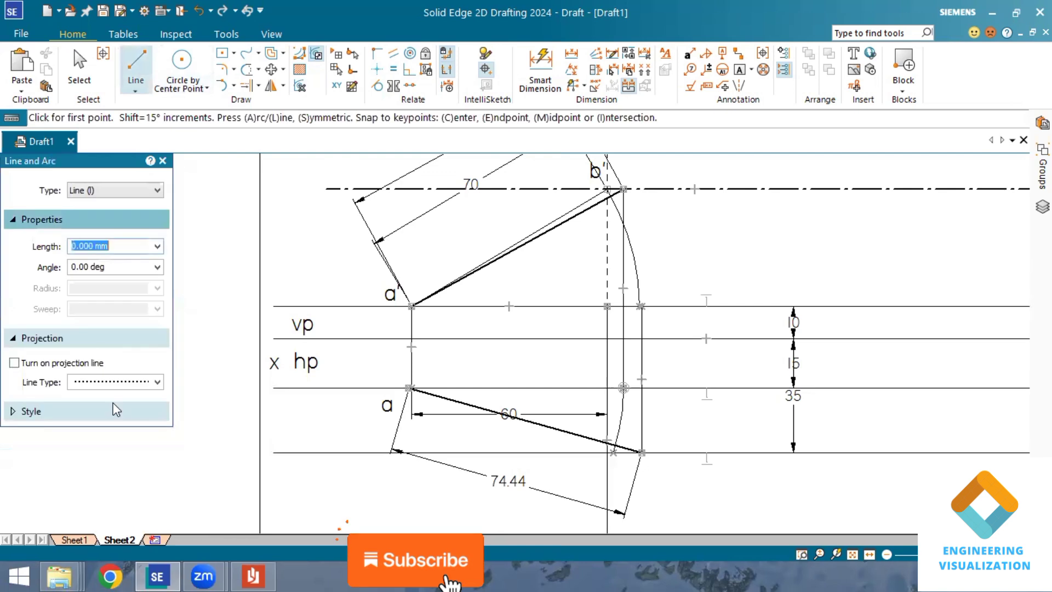
click(110, 418)
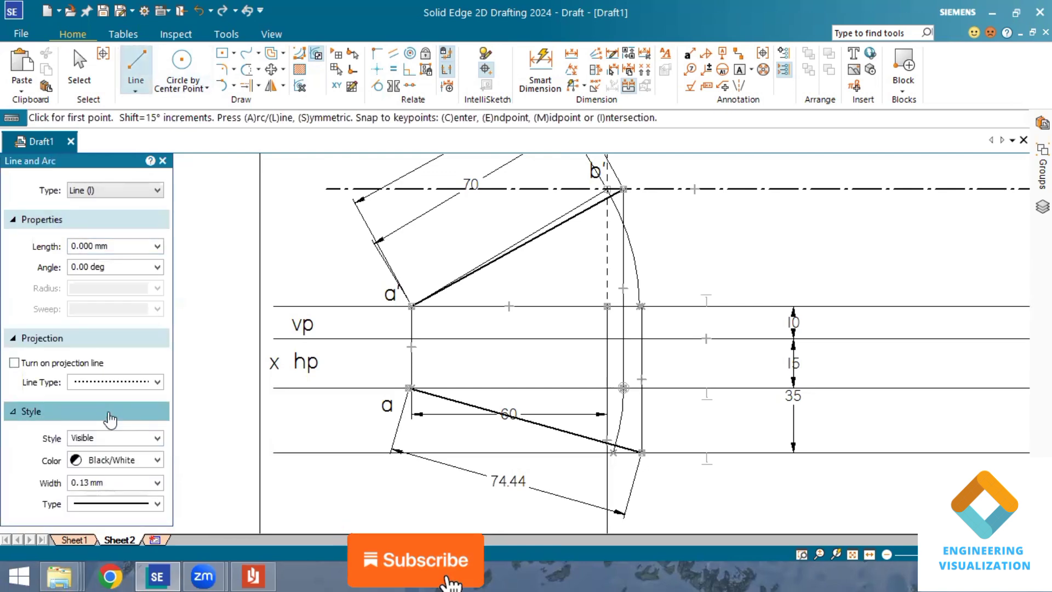
click(110, 412)
click(410, 388)
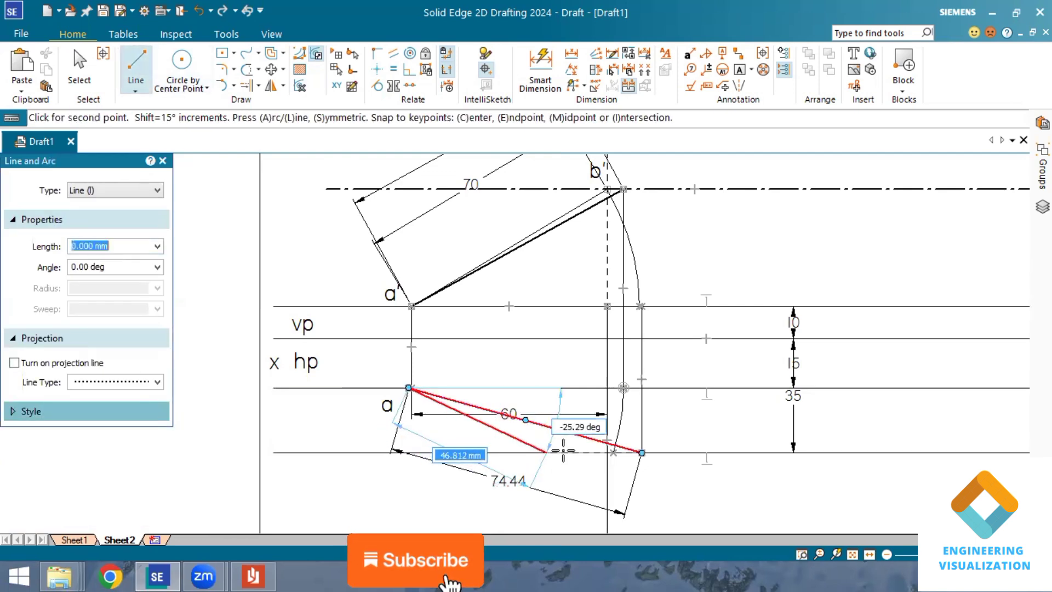
click(613, 453)
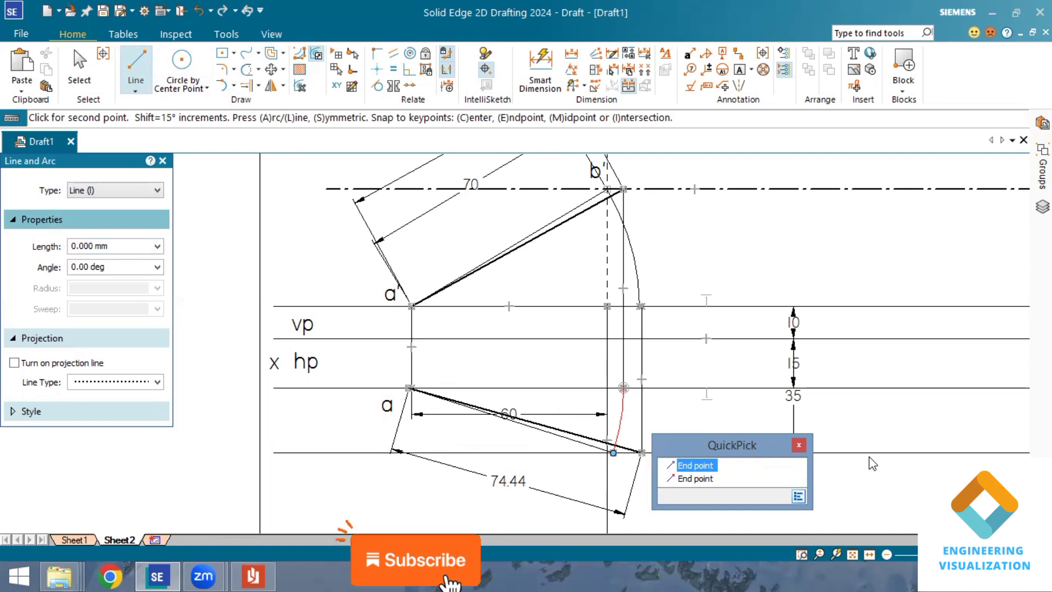
click(704, 465)
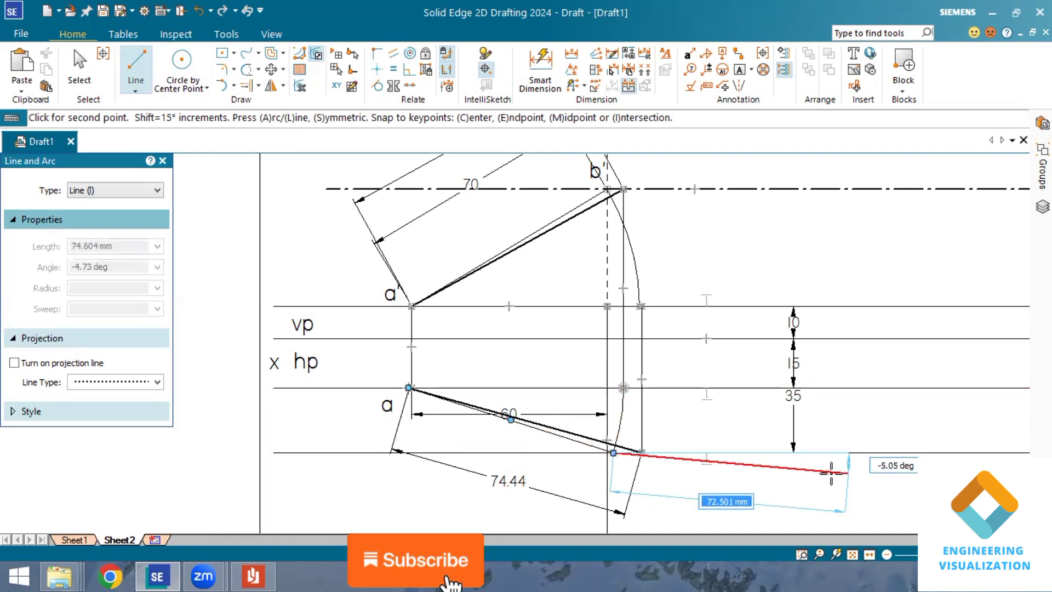
right_click(771, 476)
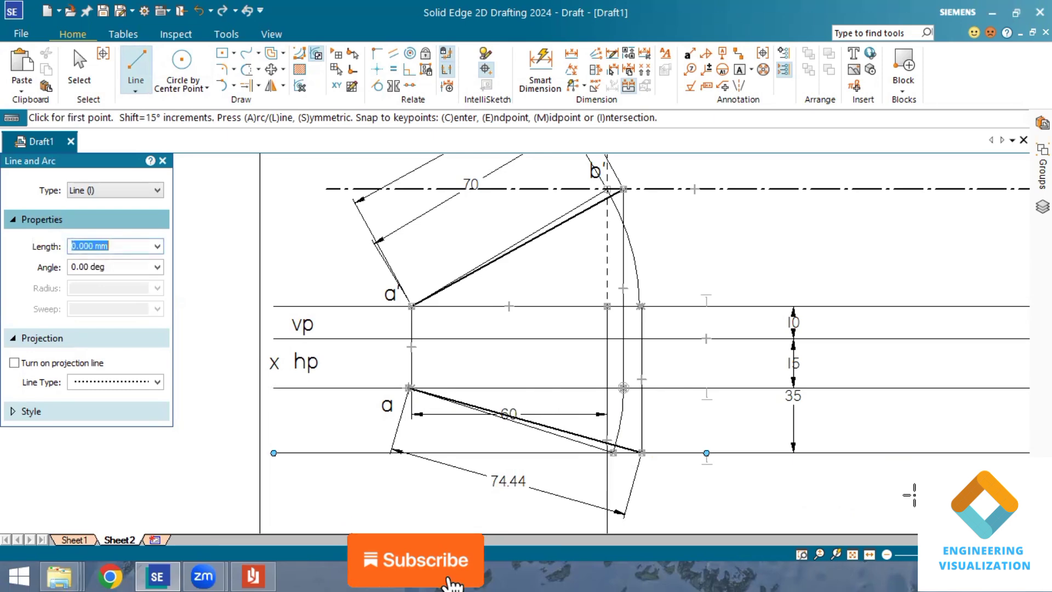
scroll(746, 436, down, 3)
scroll(748, 437, up, 2)
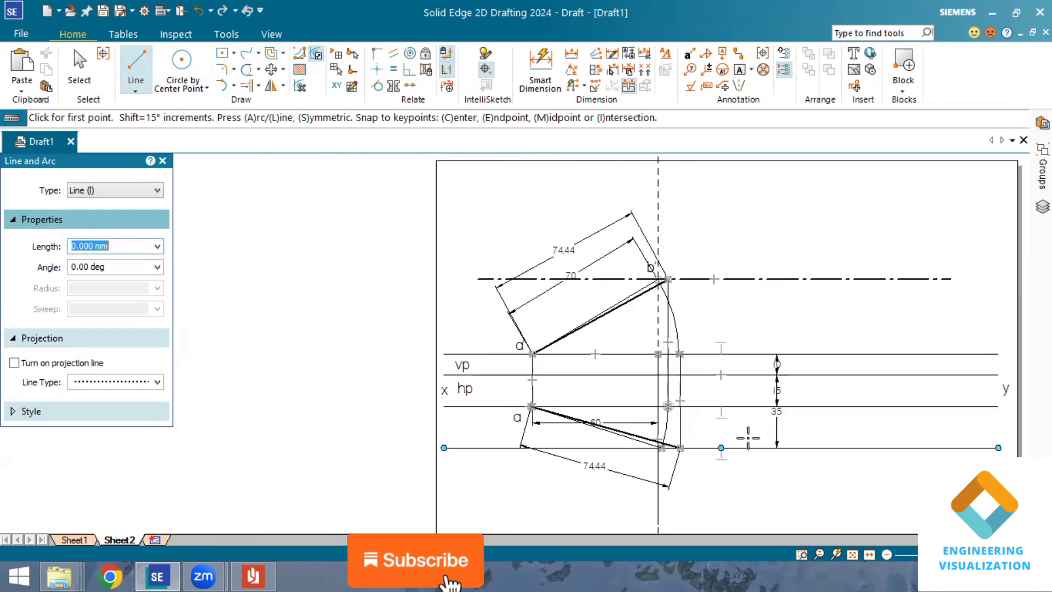
scroll(748, 438, up, 1)
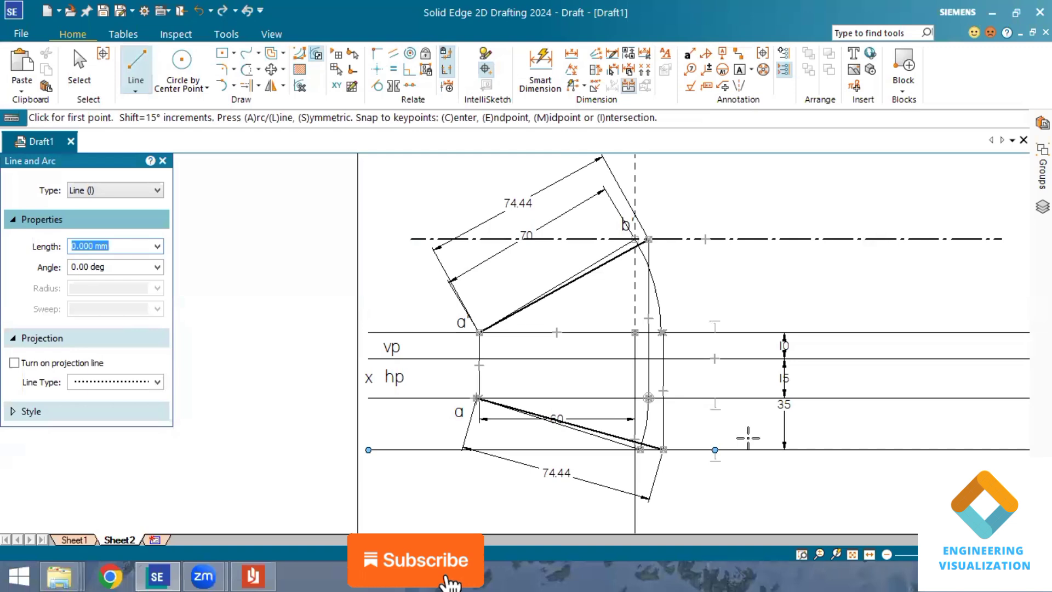
Dimension the angle between the thick upper line from a' and the horizontal line through a'.
click(571, 70)
click(545, 296)
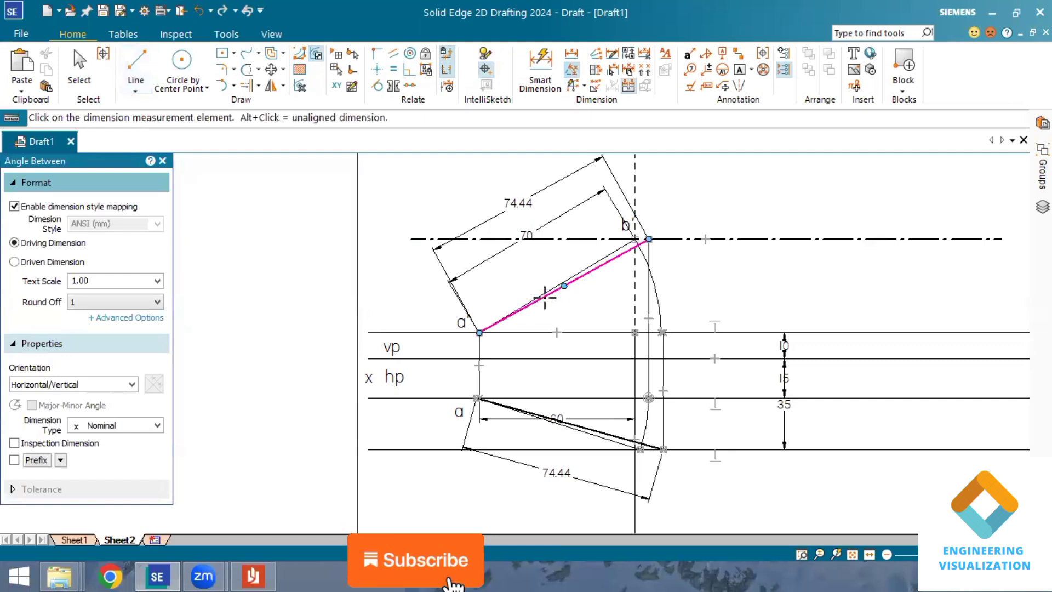
click(571, 333)
click(573, 315)
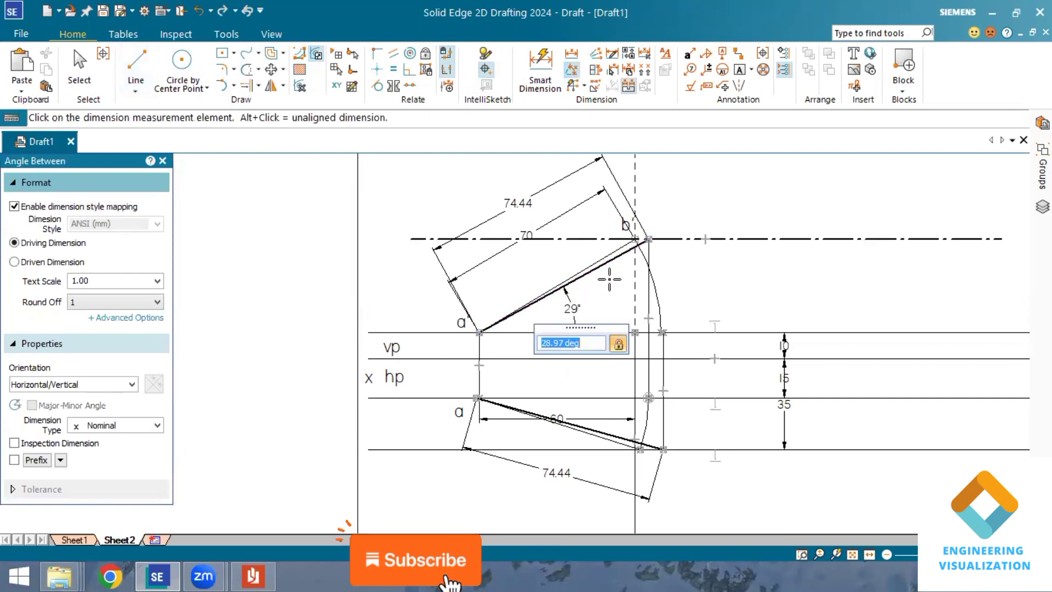
Dimension the angle between the thin line a'b' and the horizontal line through a', placing it outside the thick line's angle dimension.
click(581, 268)
right_click(593, 314)
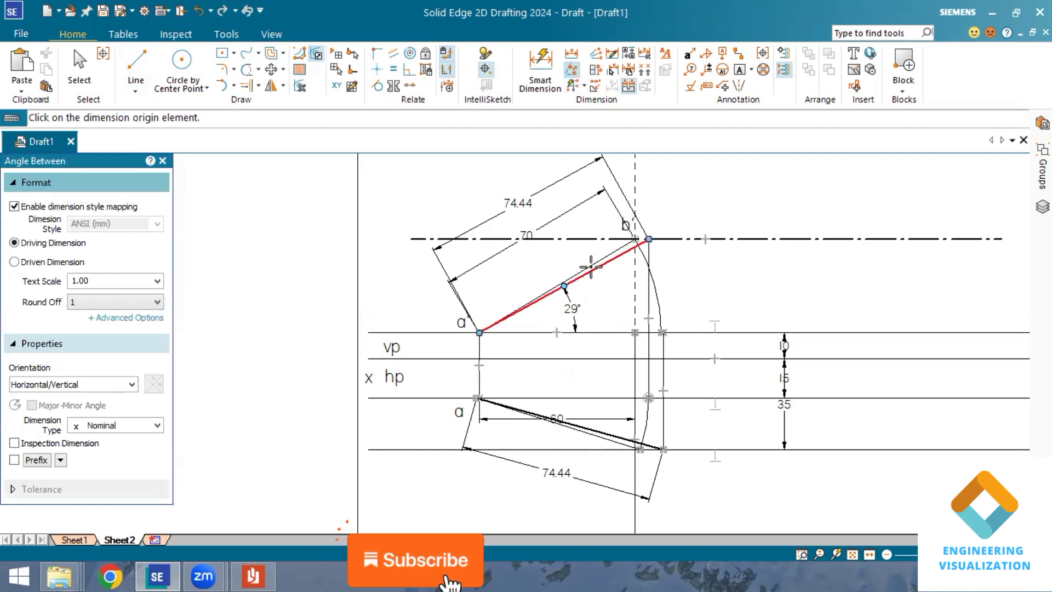
click(607, 252)
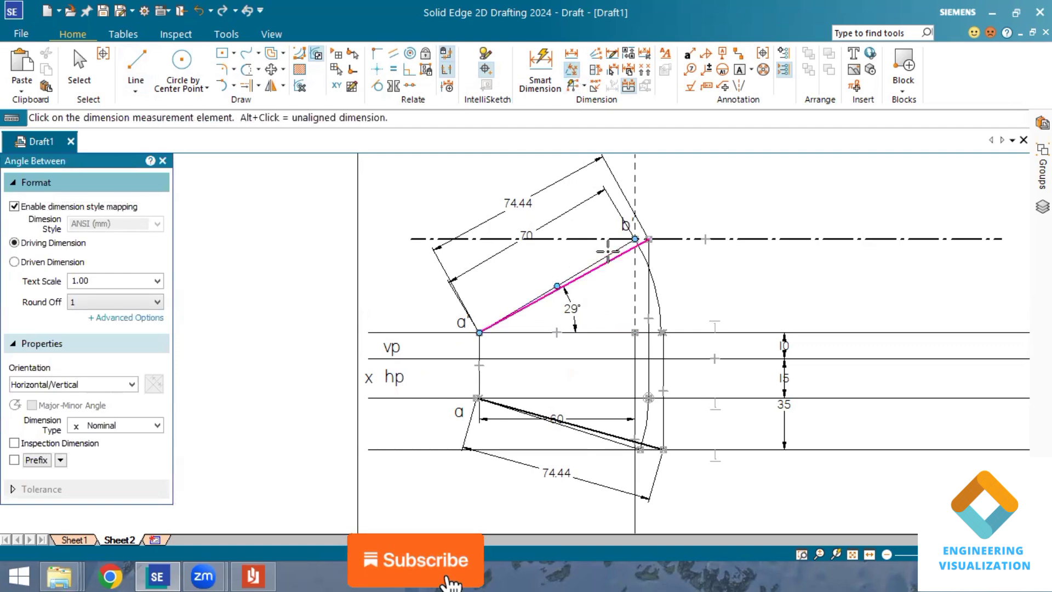
right_click(608, 251)
scroll(605, 255, up, 2)
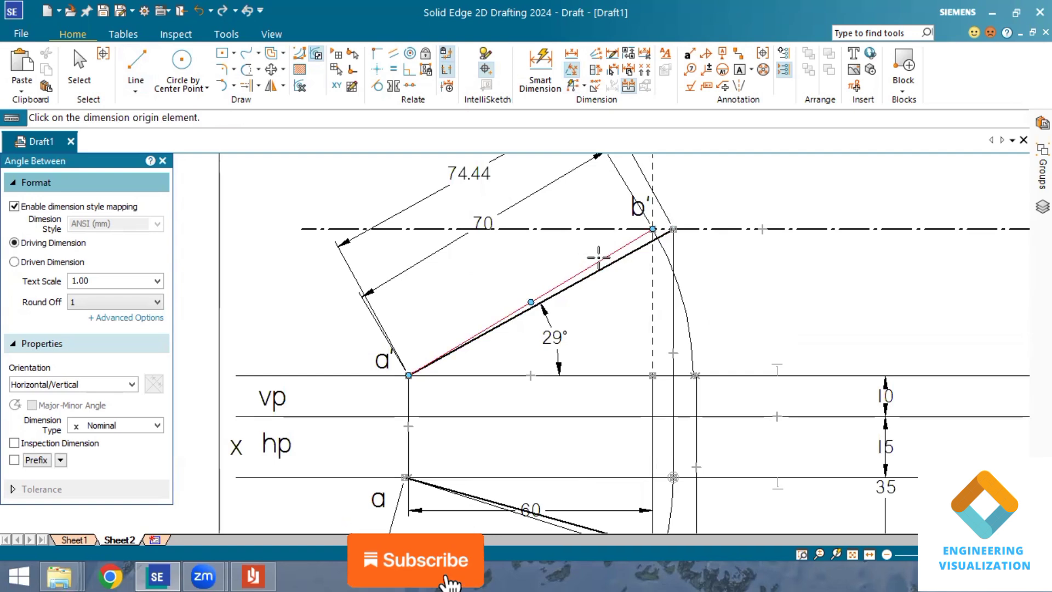
click(598, 259)
click(606, 370)
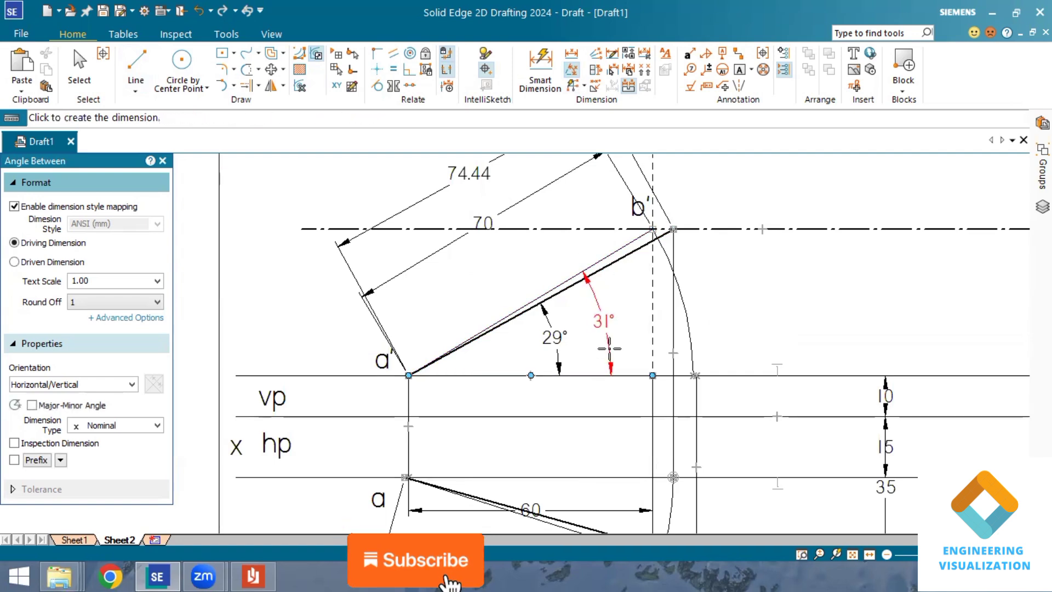
click(606, 352)
scroll(697, 412, down, 2)
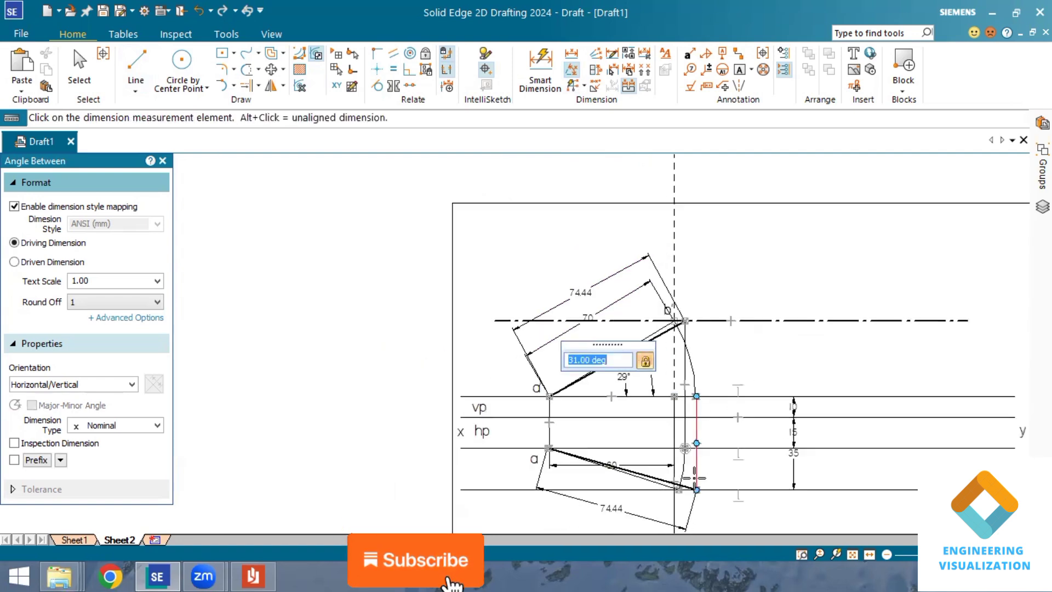
key(Return)
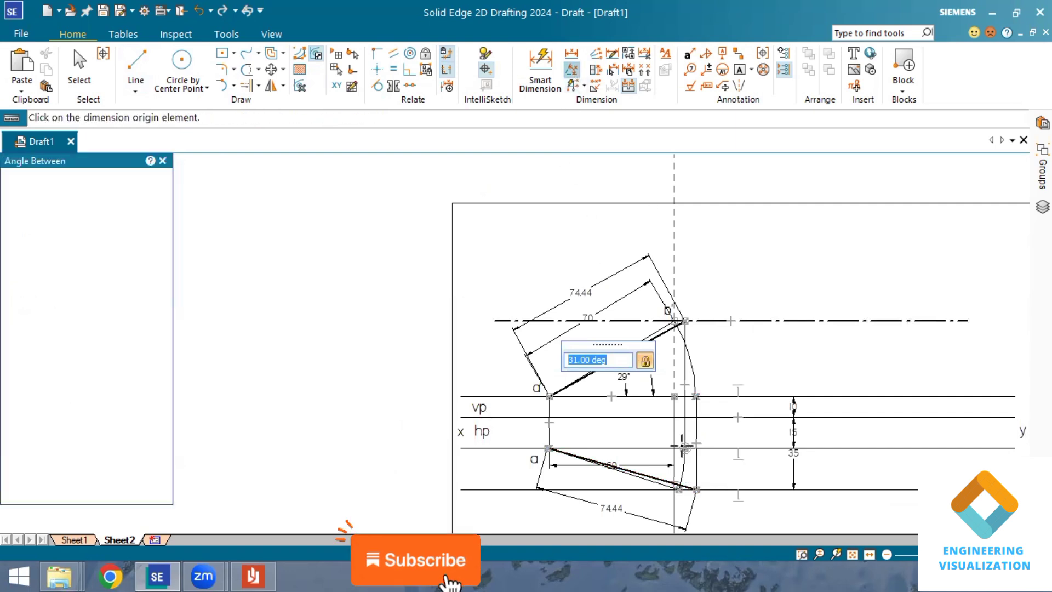
Dimension the angles that the thick and thin lower lines from a make with the horizontal line through a.
click(657, 473)
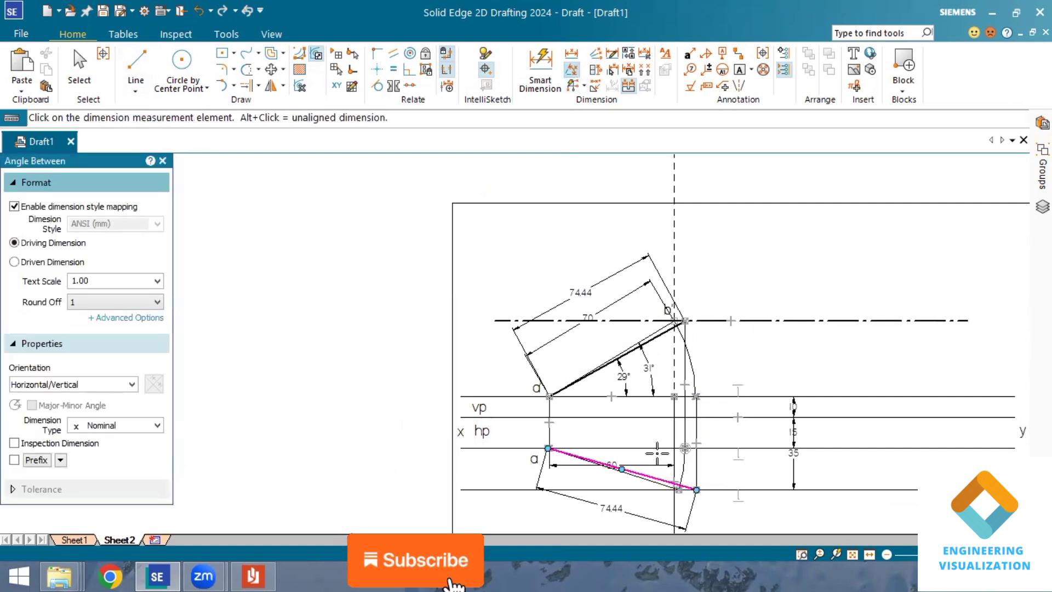
click(664, 448)
click(692, 435)
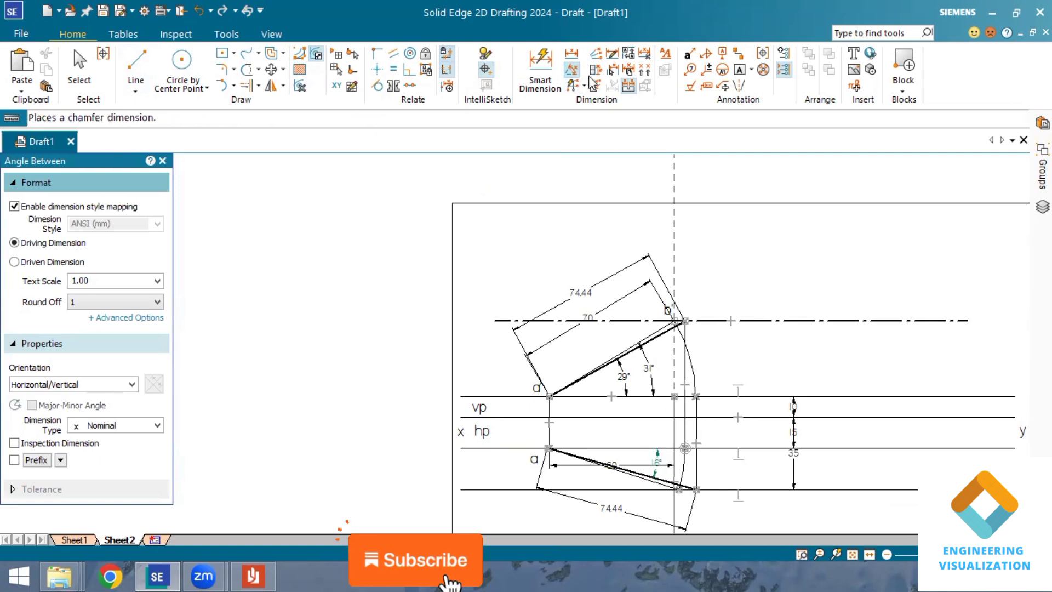
click(641, 479)
click(649, 448)
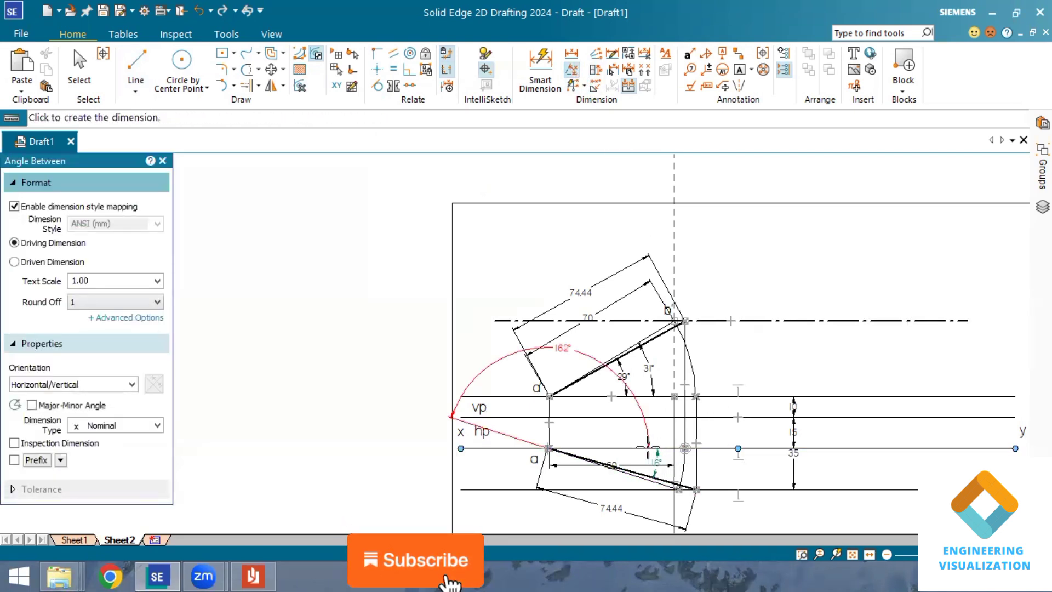
click(664, 478)
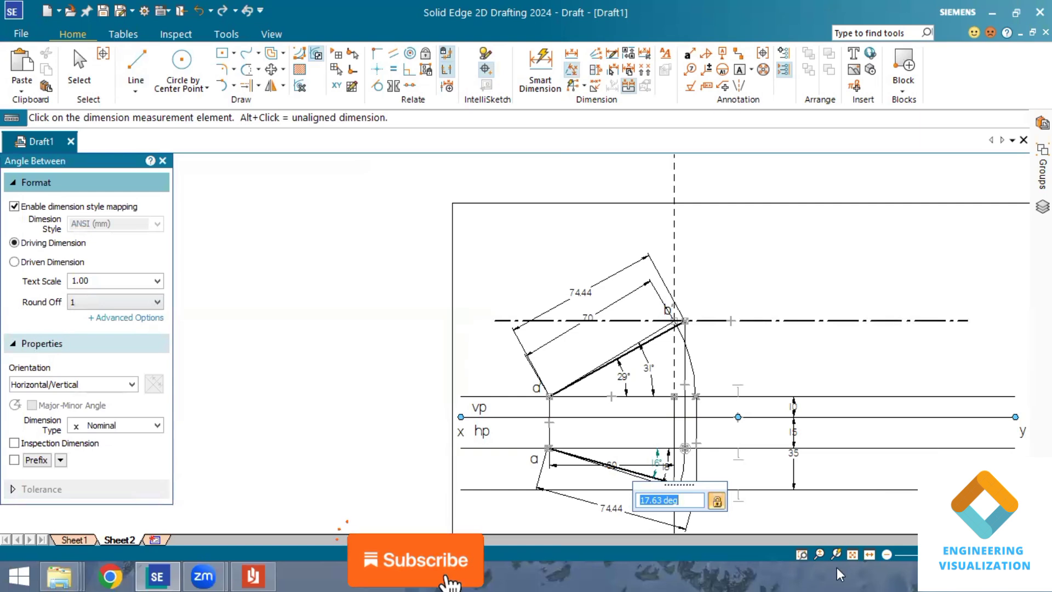
Add a new blank sheet after Sheet2 and check the next question, Q.02, in the exam paper before returning to the drawing.
click(155, 540)
click(250, 572)
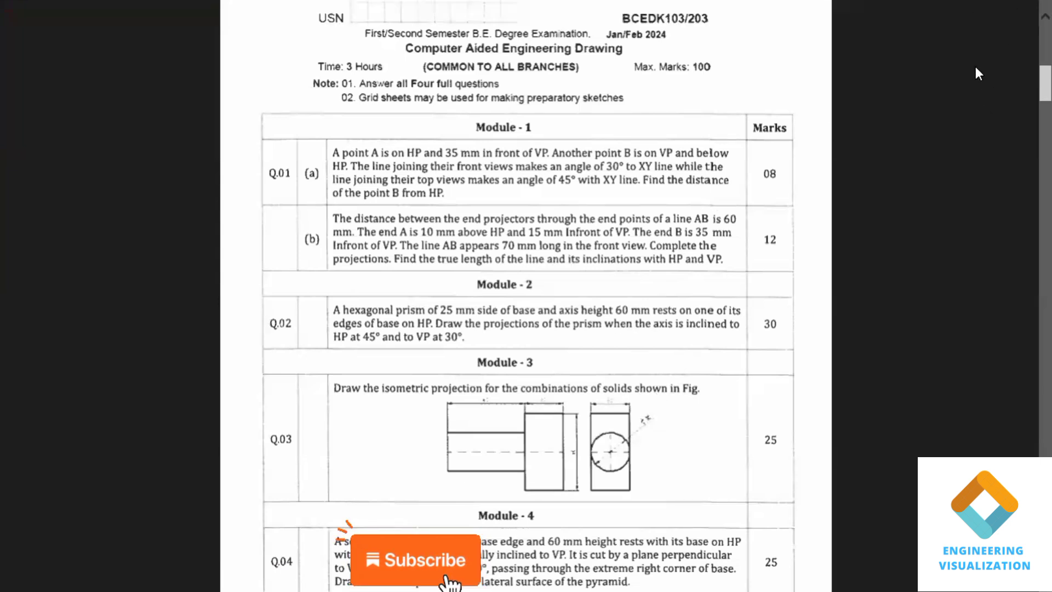
click(1015, 13)
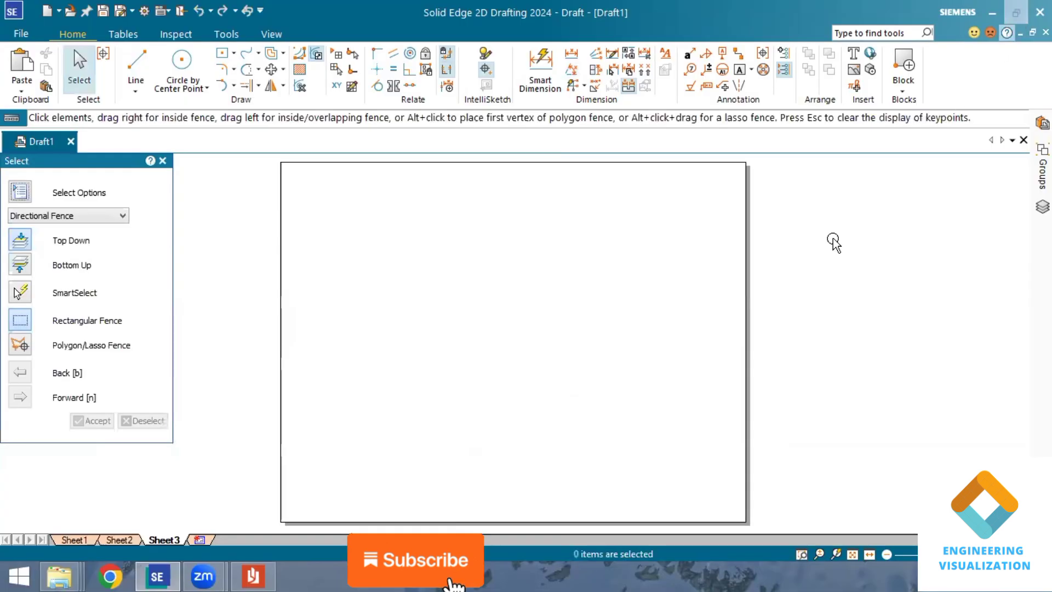